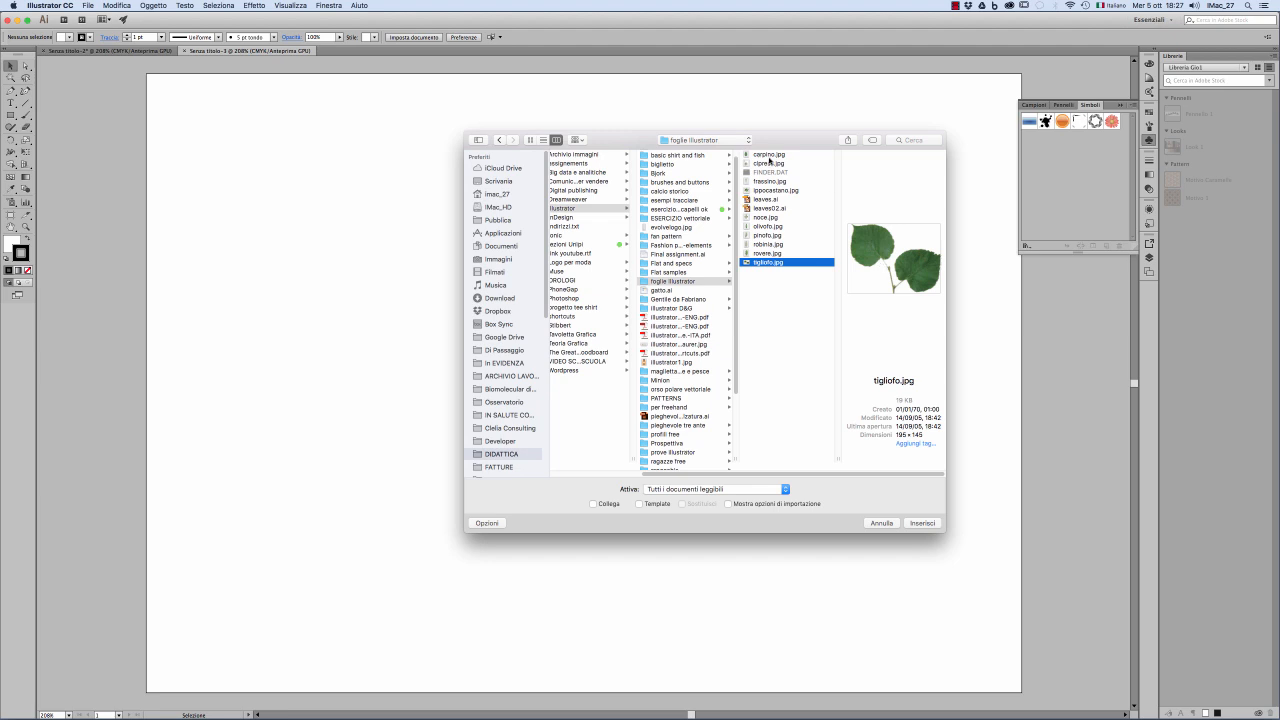
# Step: Place ippocastano.jpg at about 161 by 159 mm and move it near the artboard's centre
pyautogui.click(768, 154)
pyautogui.click(768, 163)
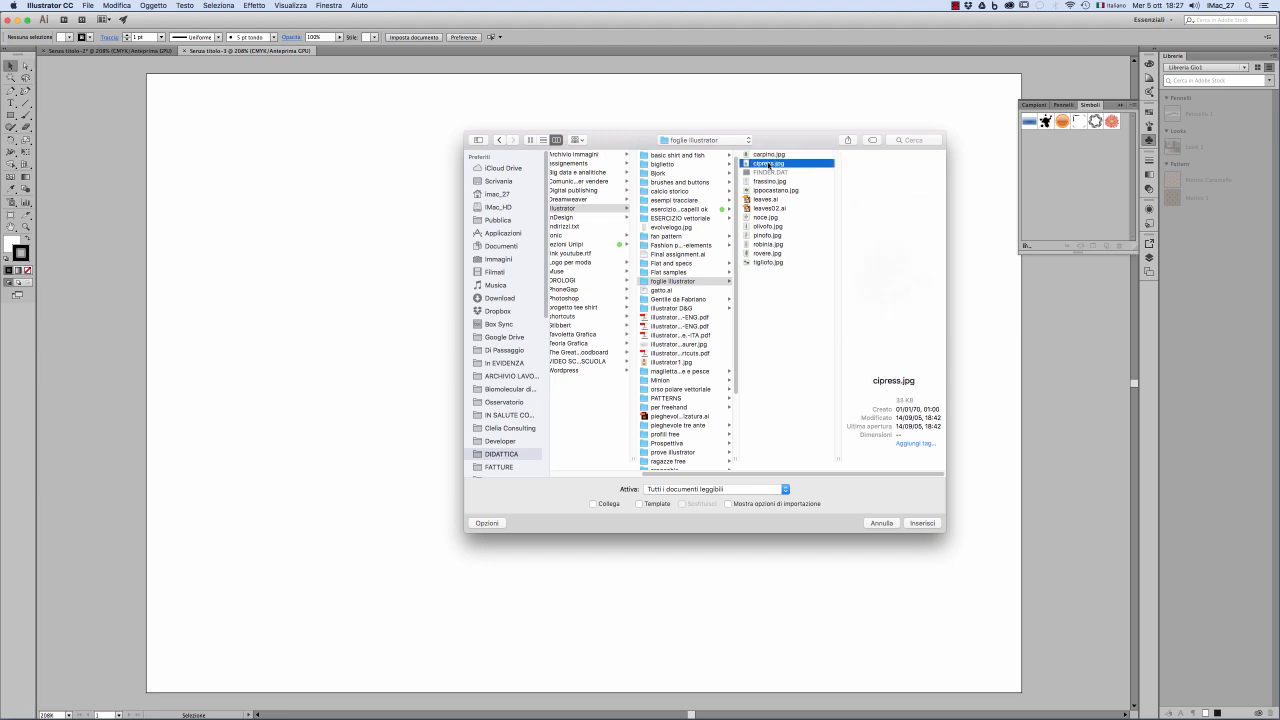
pyautogui.click(768, 181)
pyautogui.click(772, 190)
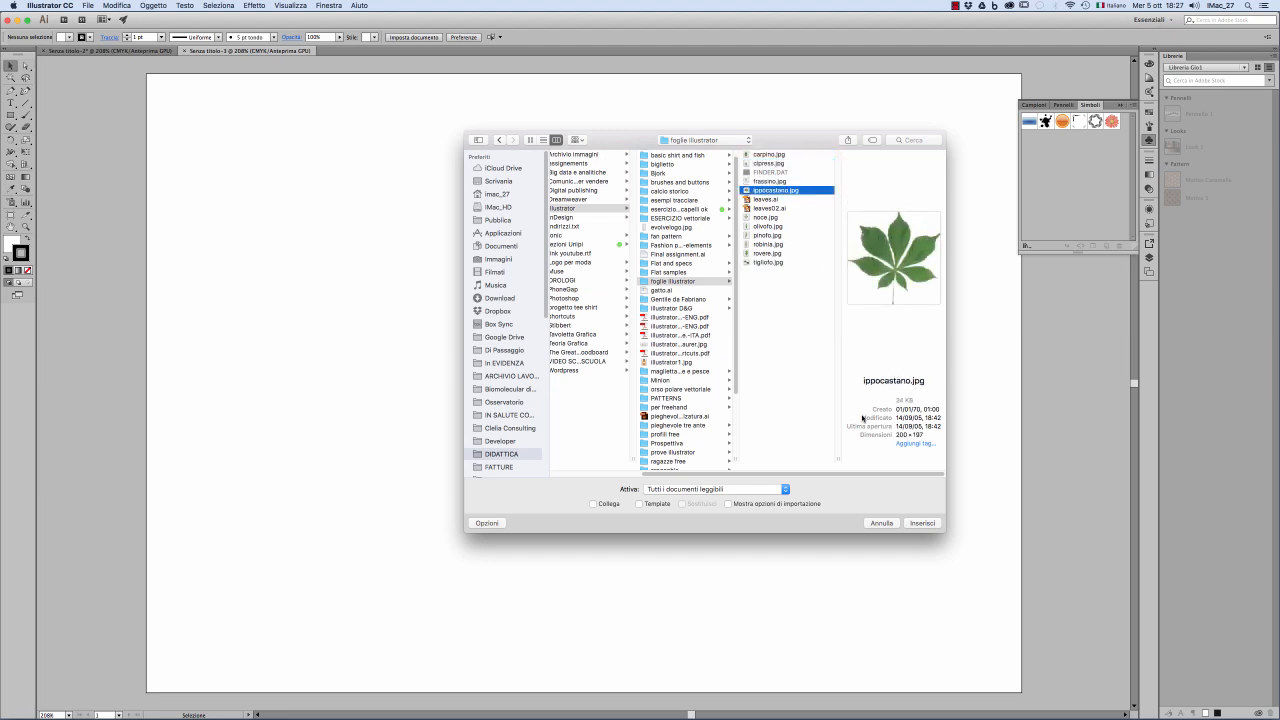
pyautogui.click(922, 523)
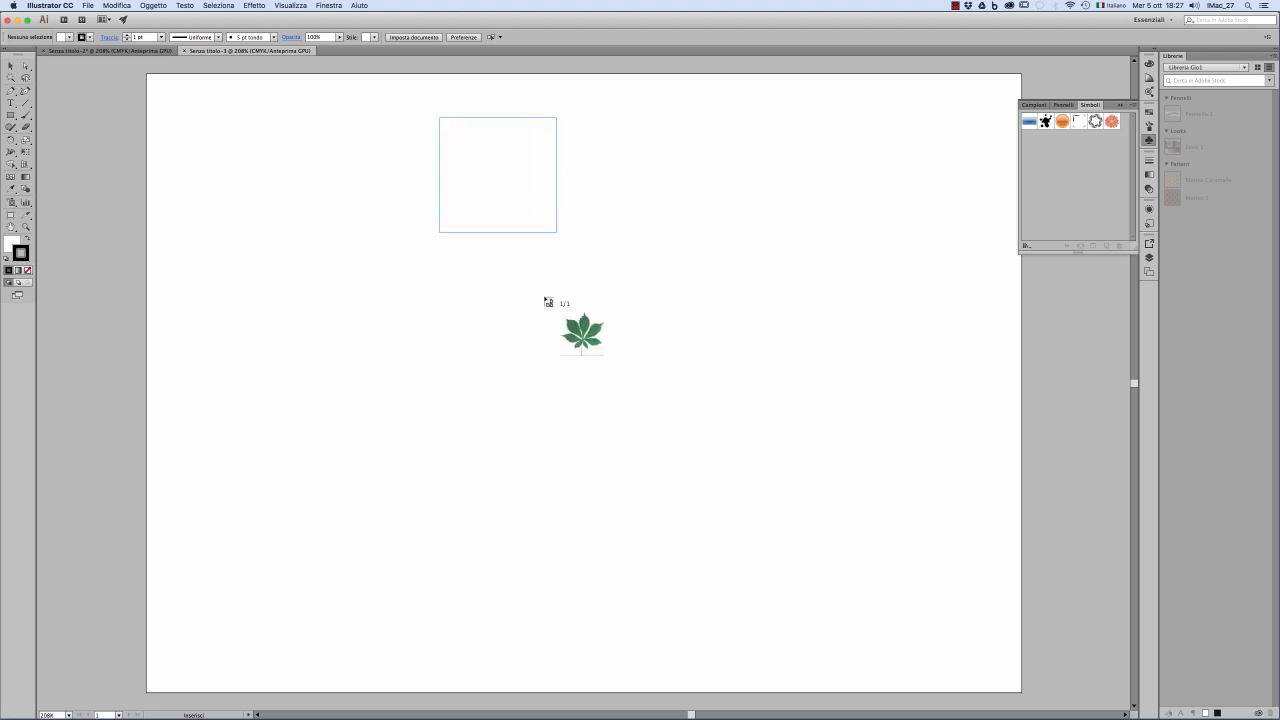
pyautogui.moveTo(548, 301); pyautogui.dragTo(917, 660)
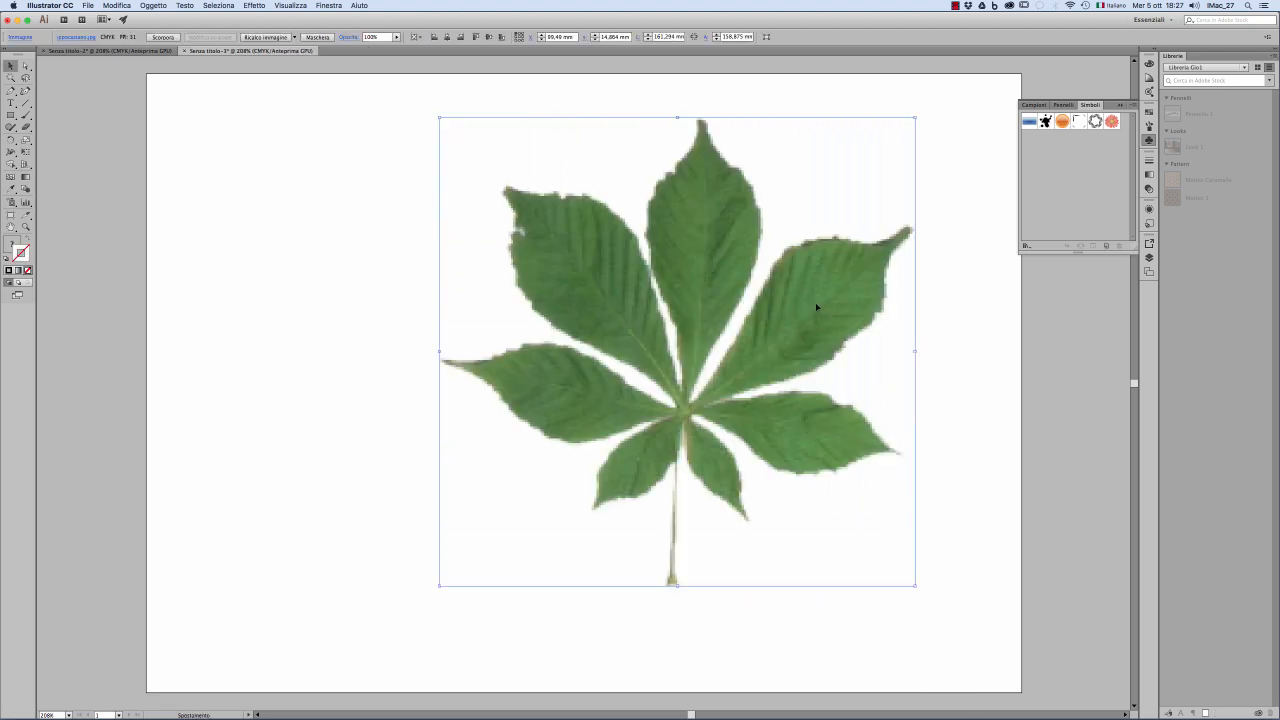
pyautogui.moveTo(816, 307); pyautogui.dragTo(723, 320)
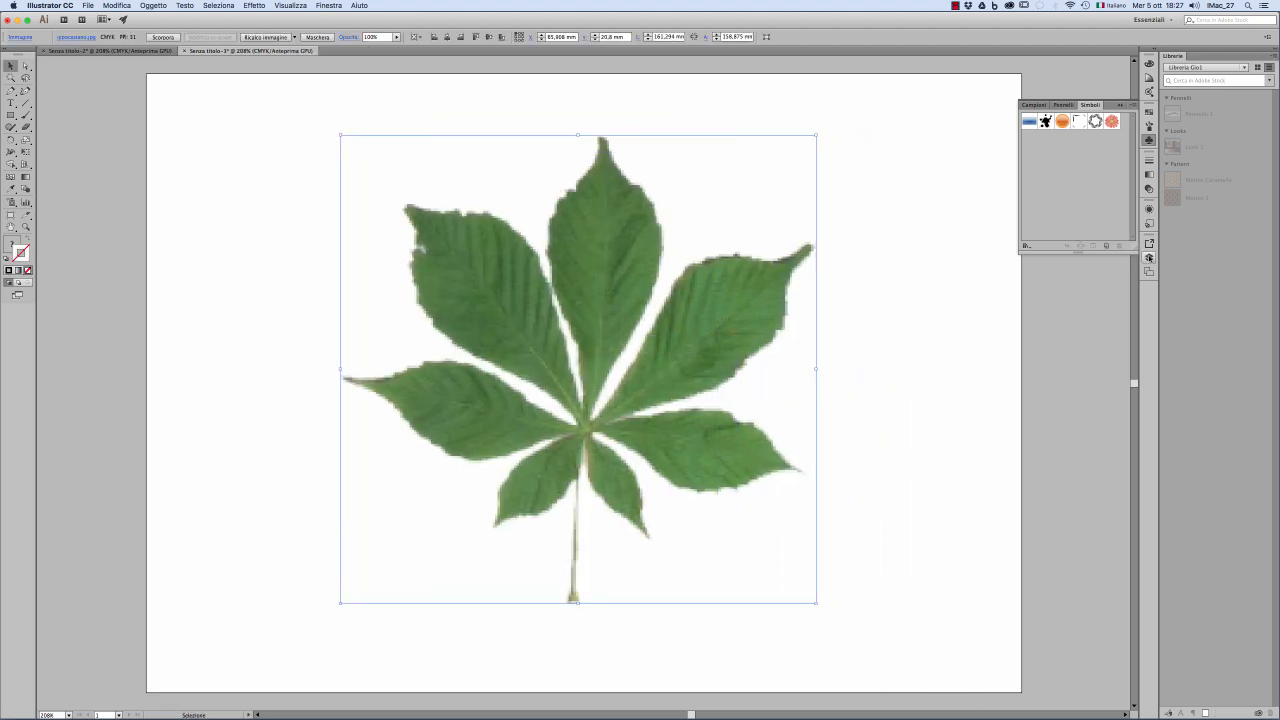
# Step: Add a new layer above the leaf image's layer and lock the image layer
pyautogui.click(1149, 257)
pyautogui.click(1096, 328)
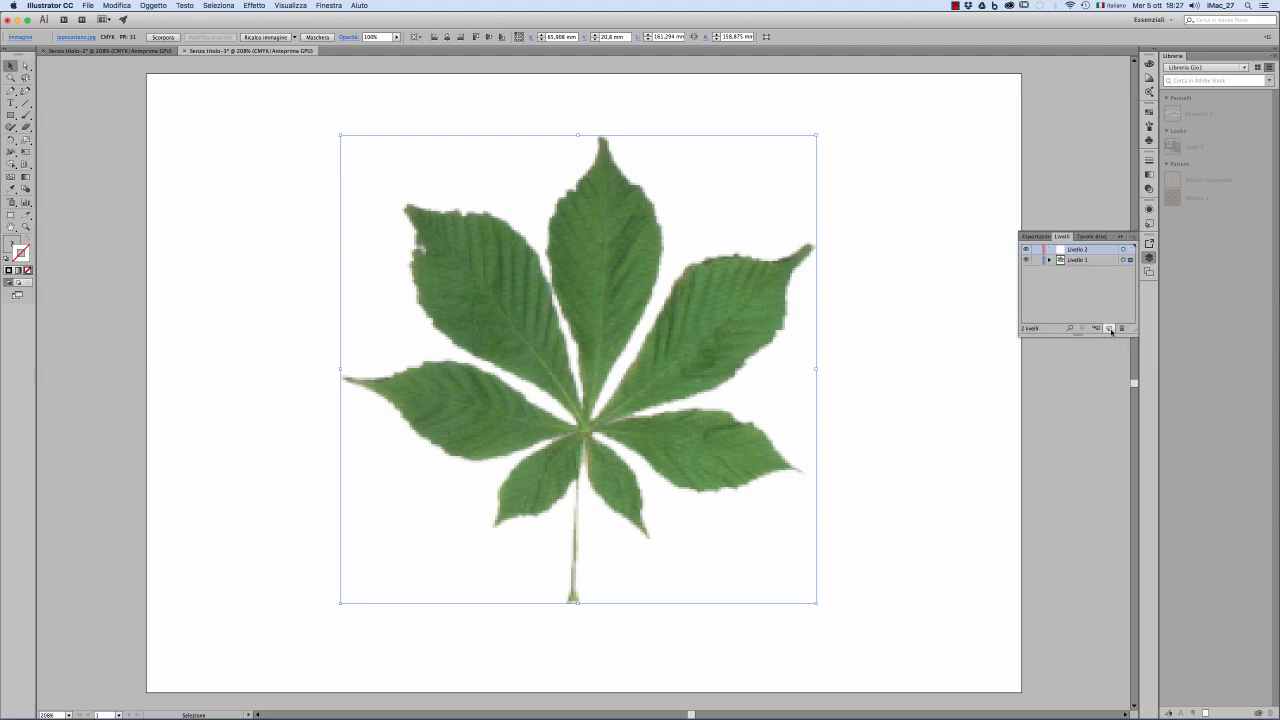
pyautogui.click(912, 213)
# Step: Show the rulers and place a vertical guide through the central leaflet near its tip
pyautogui.press('super+r')
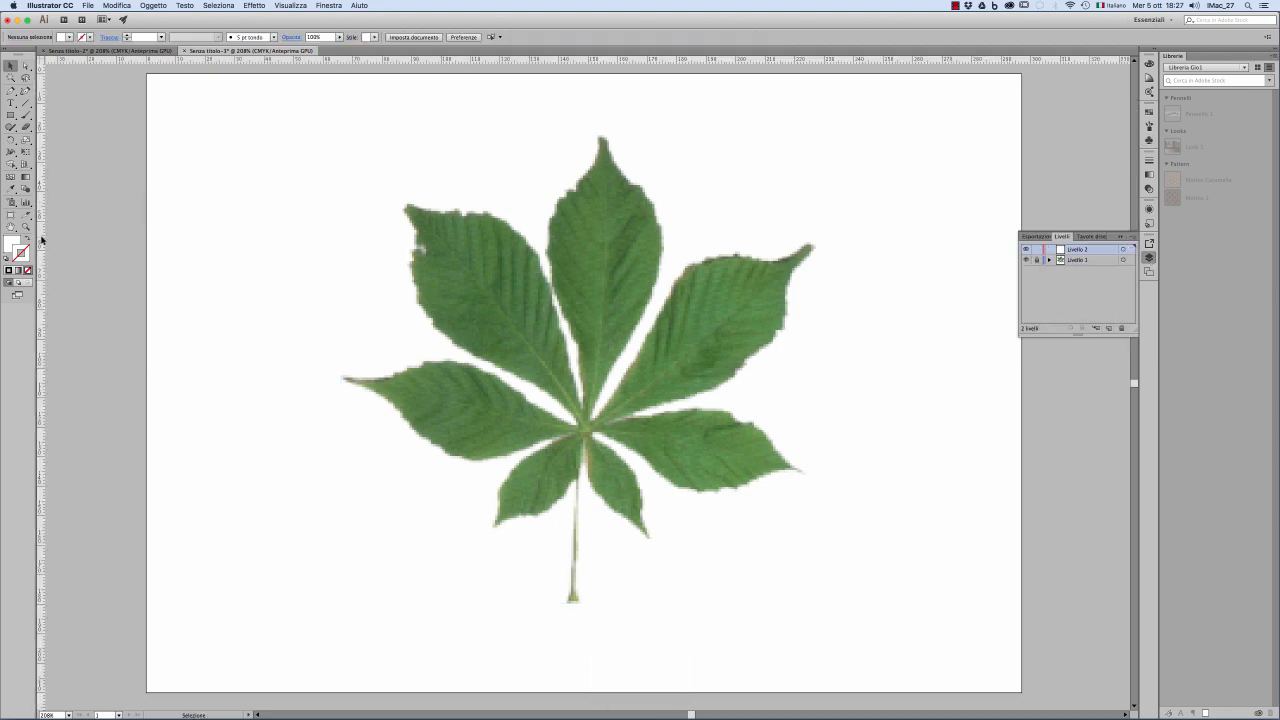
pyautogui.moveTo(41, 240); pyautogui.dragTo(605, 303)
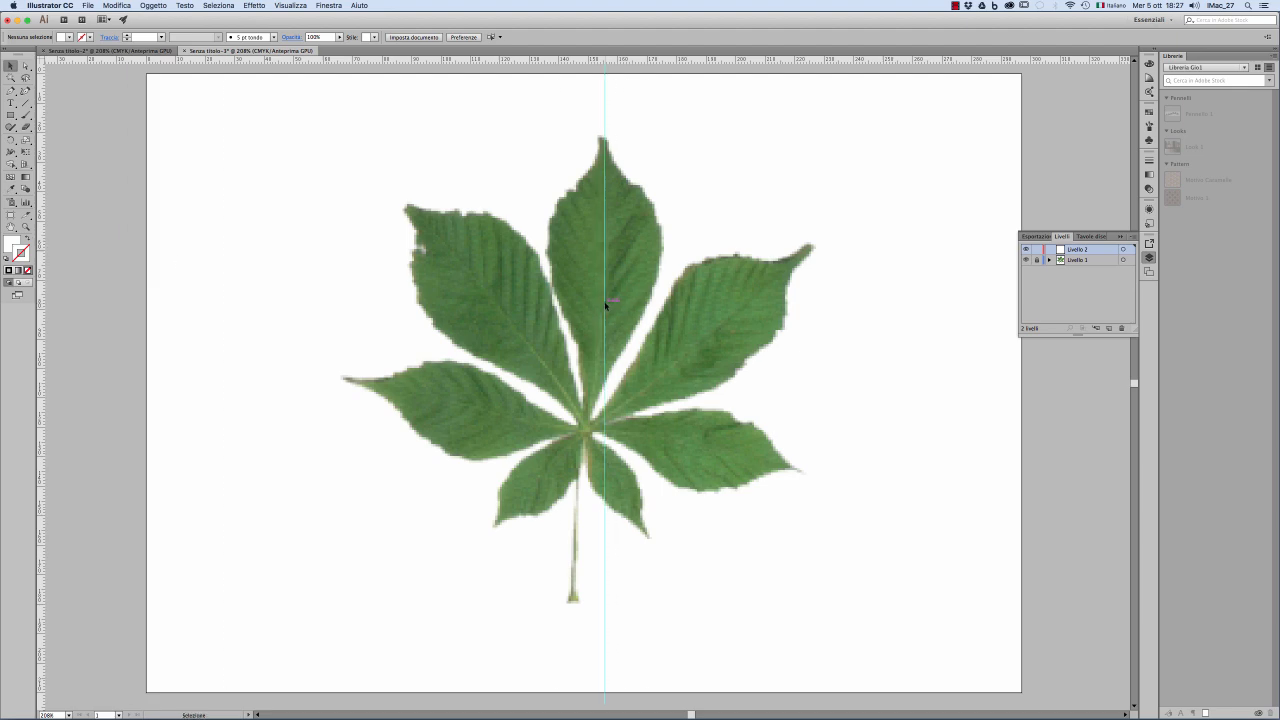
# Step: Lock Livello 2, unlock Livello 1, rotate the leaf image slightly counterclockwise to straighten the central leaflet, and relock Livello 1
pyautogui.click(1037, 249)
pyautogui.click(680, 326)
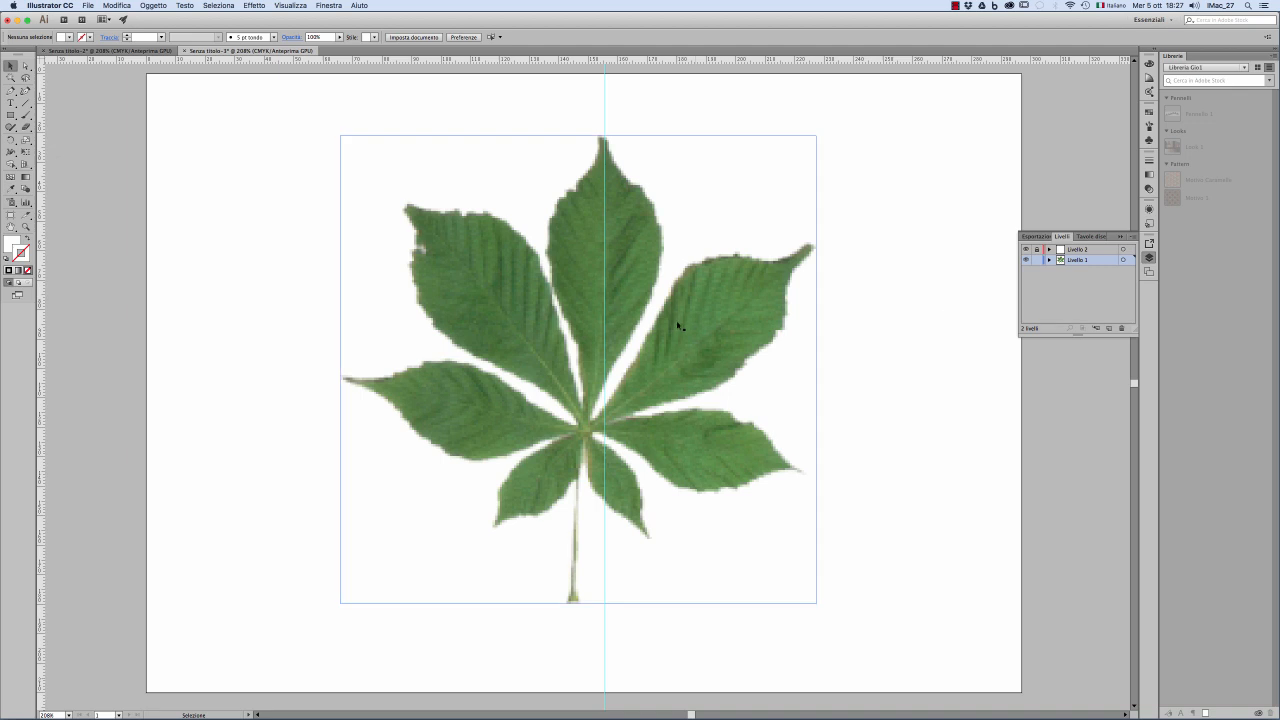
pyautogui.moveTo(820, 605); pyautogui.dragTo(826, 603)
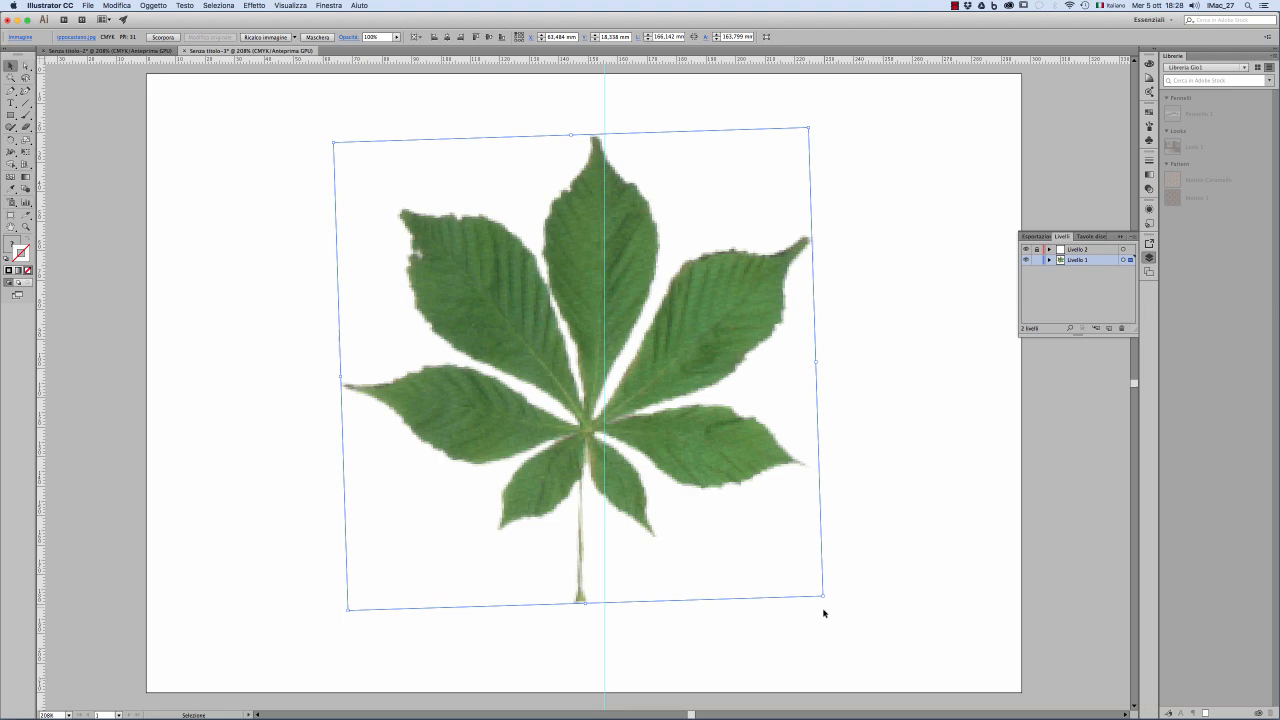
pyautogui.click(1037, 260)
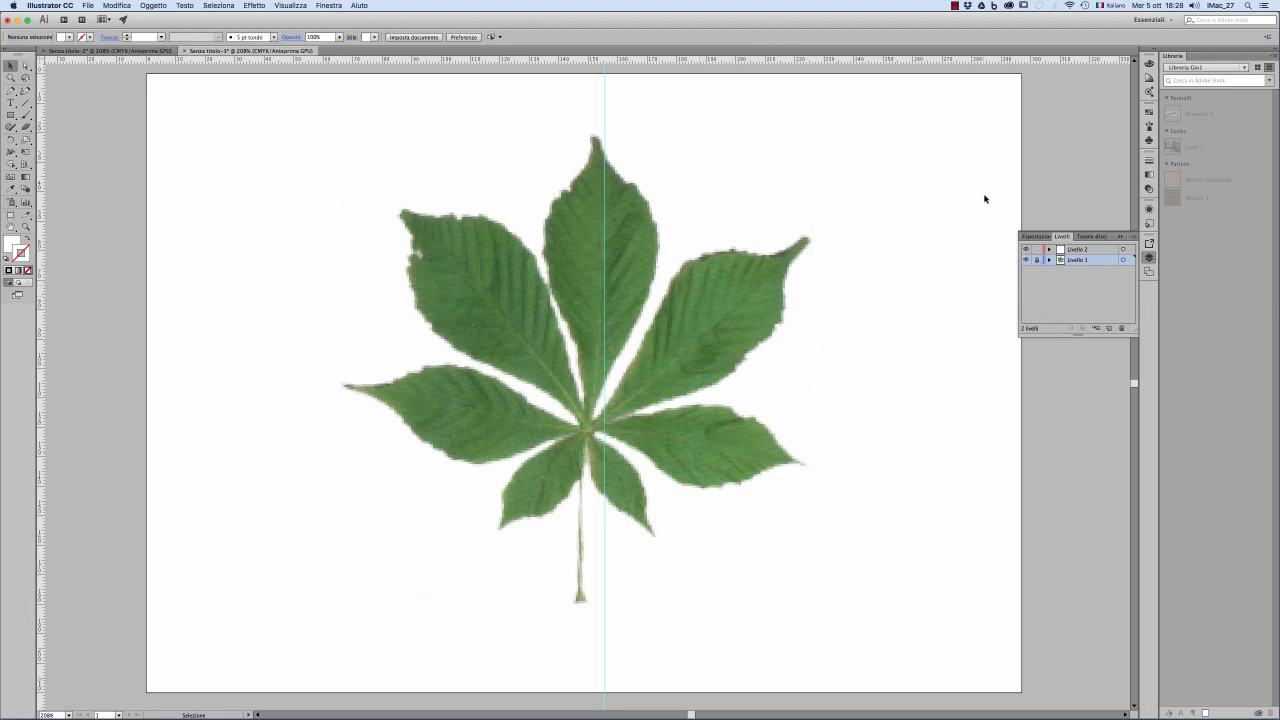
# Step: Unlock the guides, move the vertical guide onto the central leaflet's tip and midrib, and lock the guides again
pyautogui.click(291, 5)
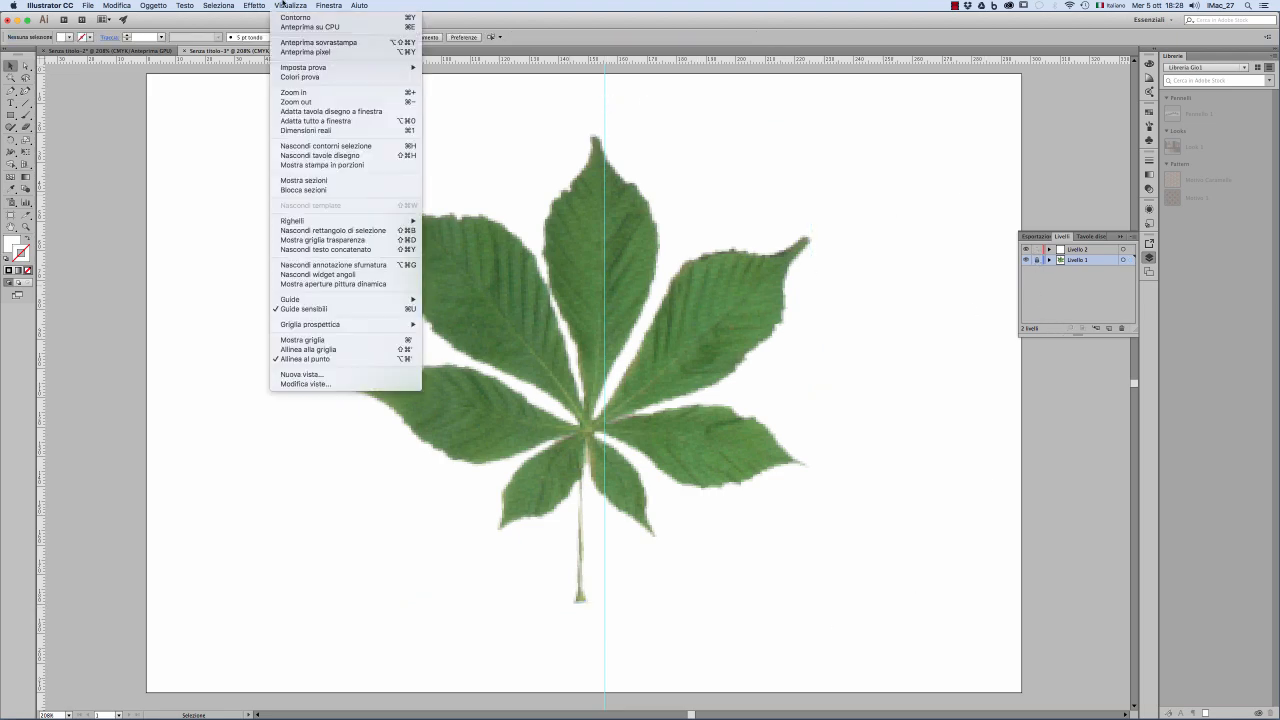
pyautogui.moveTo(335, 300)
pyautogui.click(455, 309)
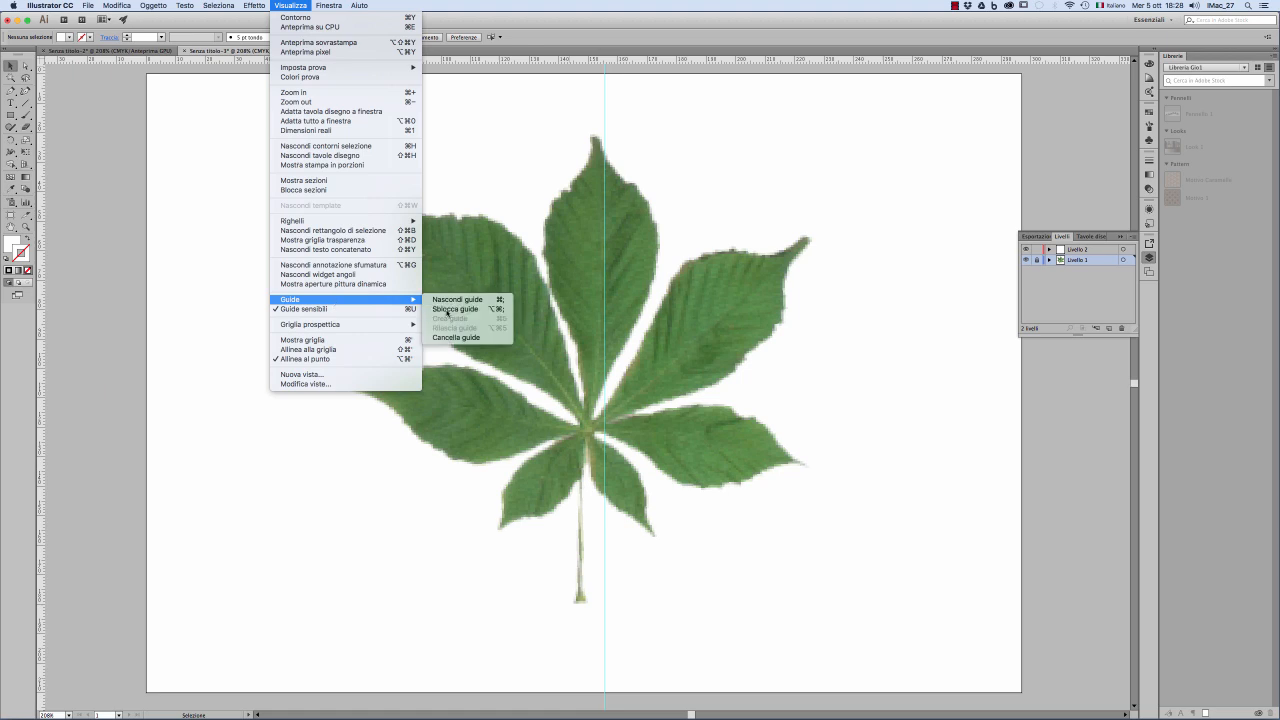
pyautogui.moveTo(605, 117); pyautogui.dragTo(593, 118)
pyautogui.click(254, 5)
pyautogui.moveTo(291, 5)
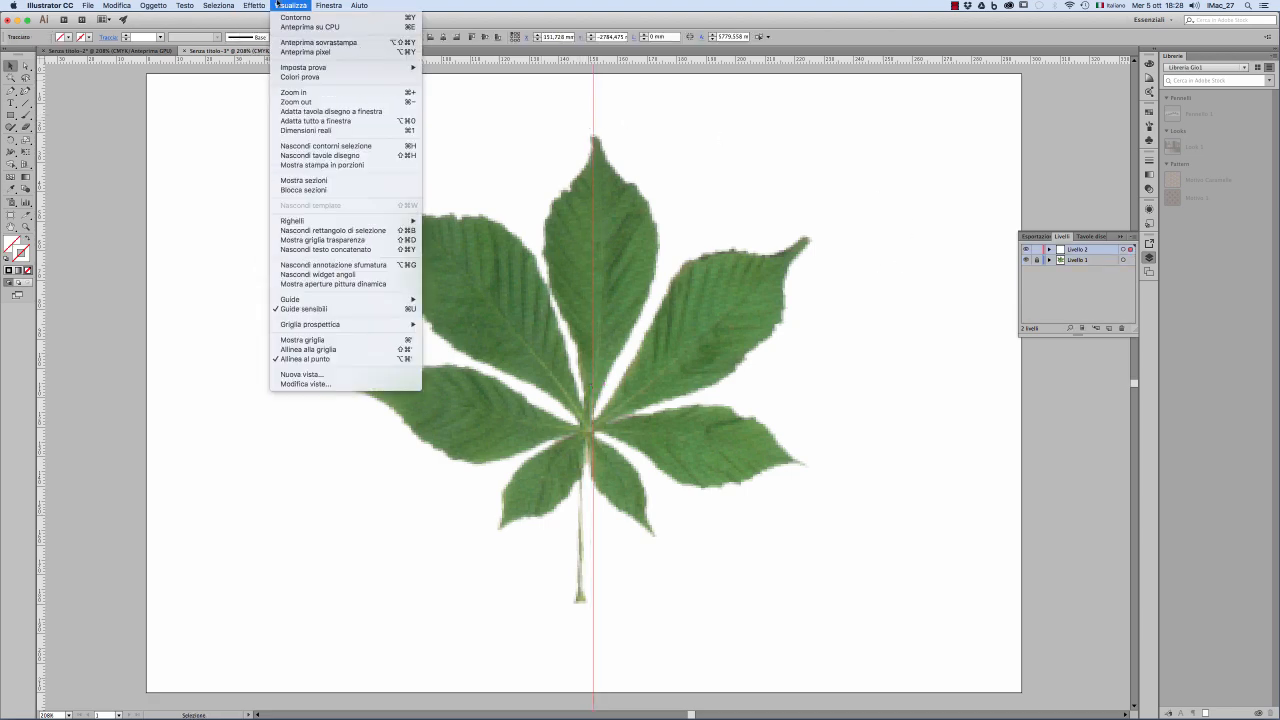
pyautogui.moveTo(322, 298)
pyautogui.click(455, 309)
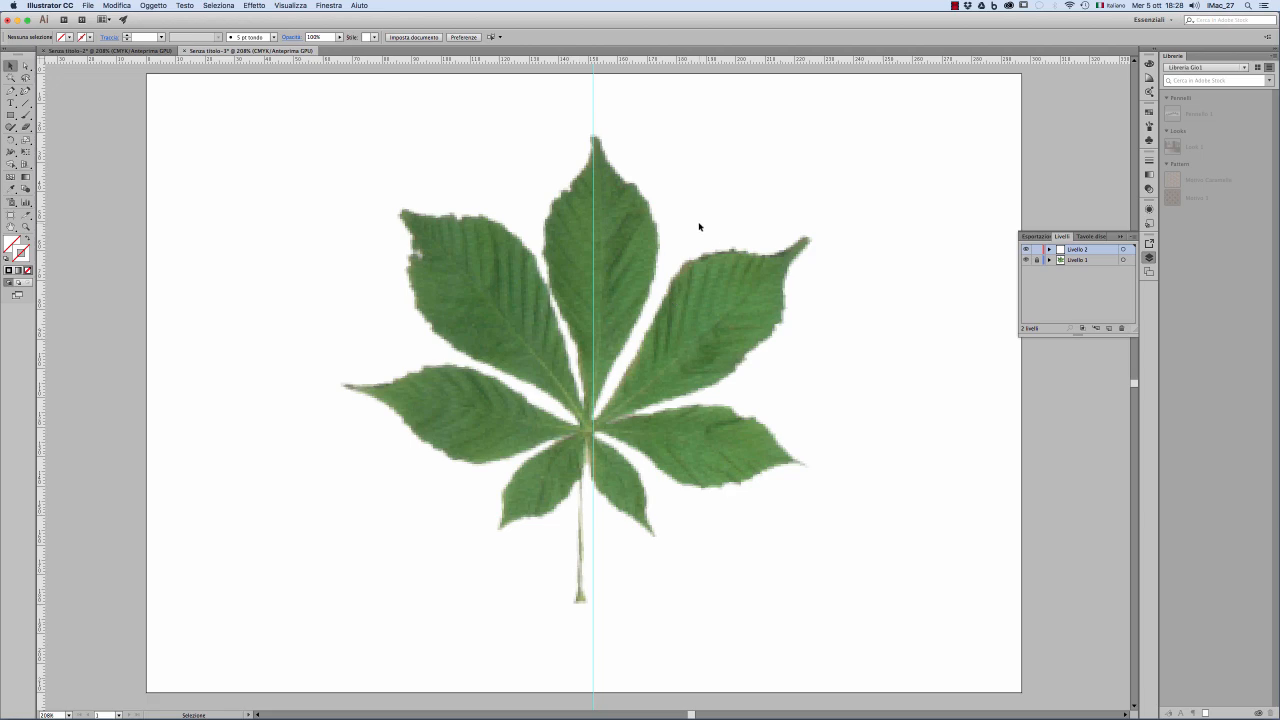
# Step: Trace the left half of the central leaflet with the Pen tool, from its tip on the guide to its base
pyautogui.click(10, 90)
pyautogui.click(594, 138)
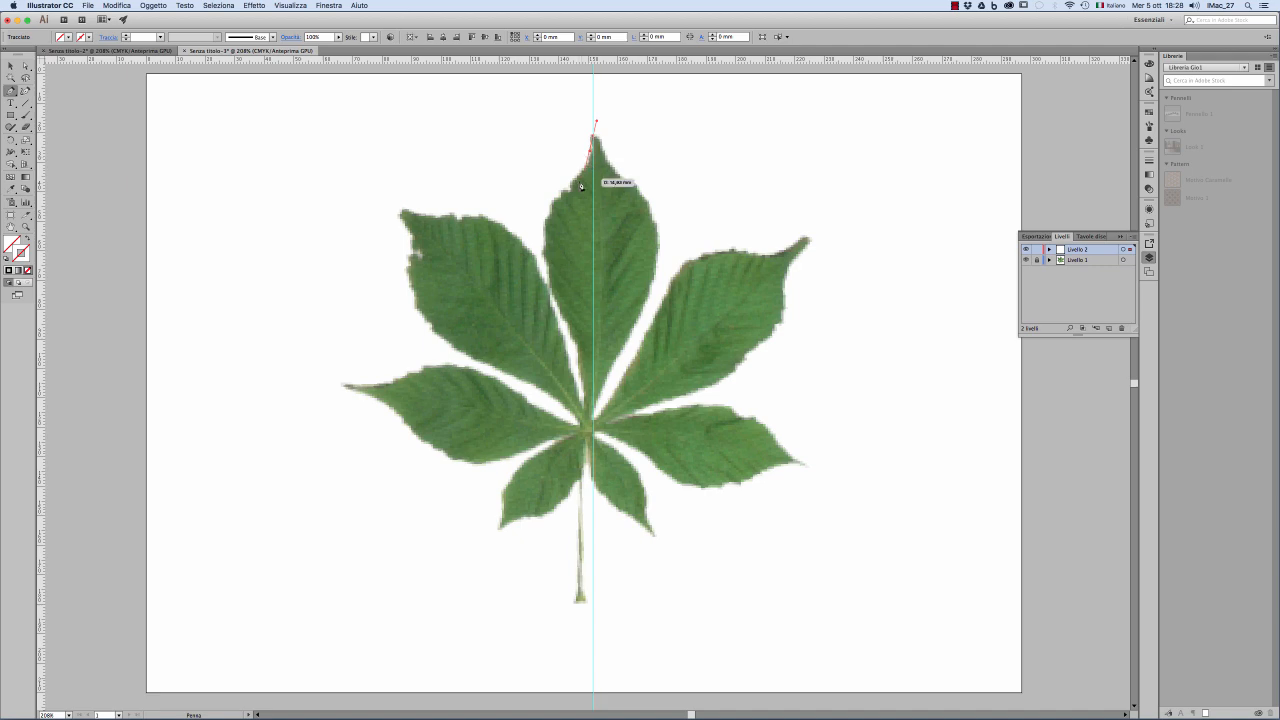
pyautogui.click(554, 204)
pyautogui.moveTo(554, 208); pyautogui.dragTo(538, 226)
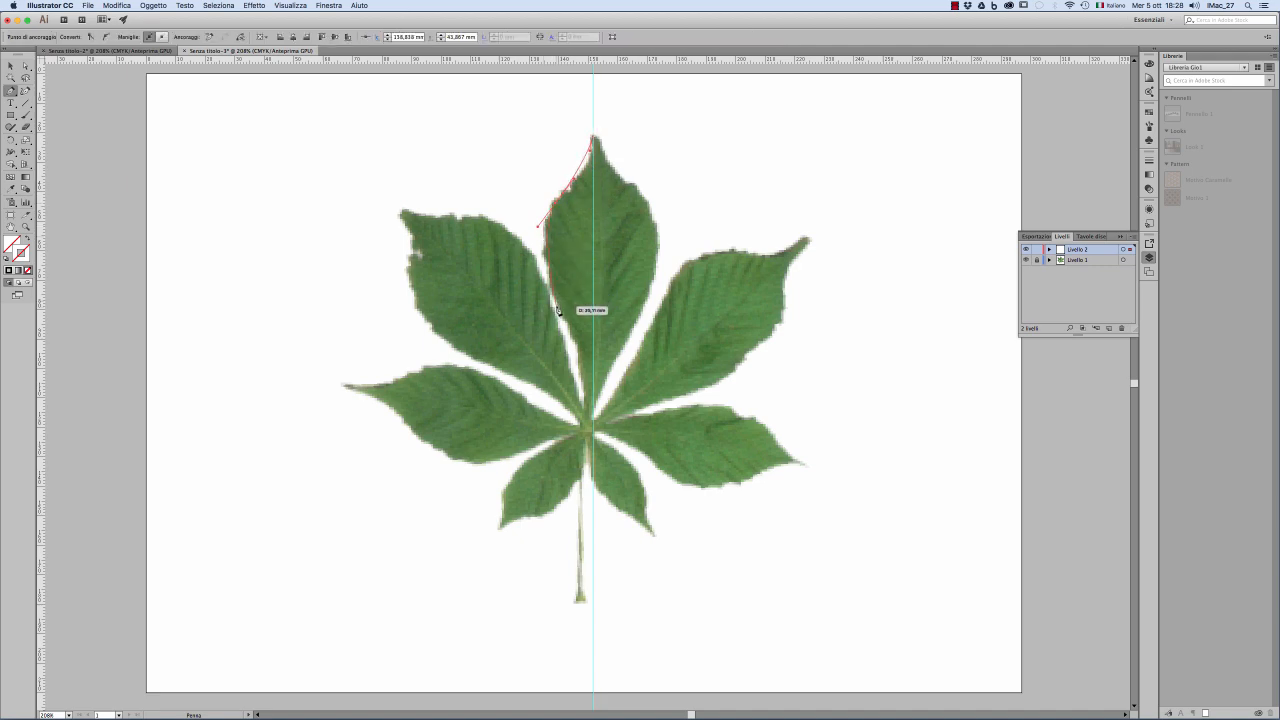
pyautogui.moveTo(561, 314); pyautogui.dragTo(595, 430)
pyautogui.click(593, 427)
pyautogui.press('Escape')
# Step: Select the traced half outline and give it a black stroke
pyautogui.click(10, 65)
pyautogui.click(517, 210)
pyautogui.moveTo(518, 210); pyautogui.dragTo(572, 249)
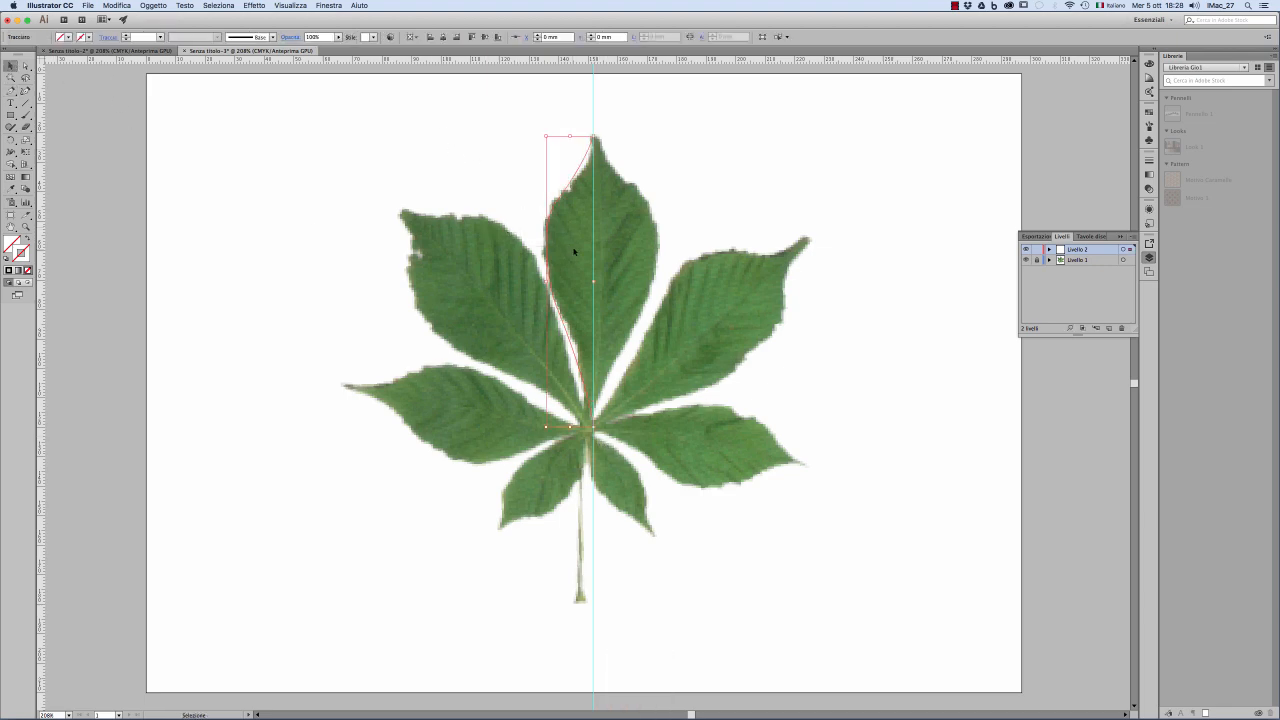
pyautogui.click(88, 37)
pyautogui.click(29, 56)
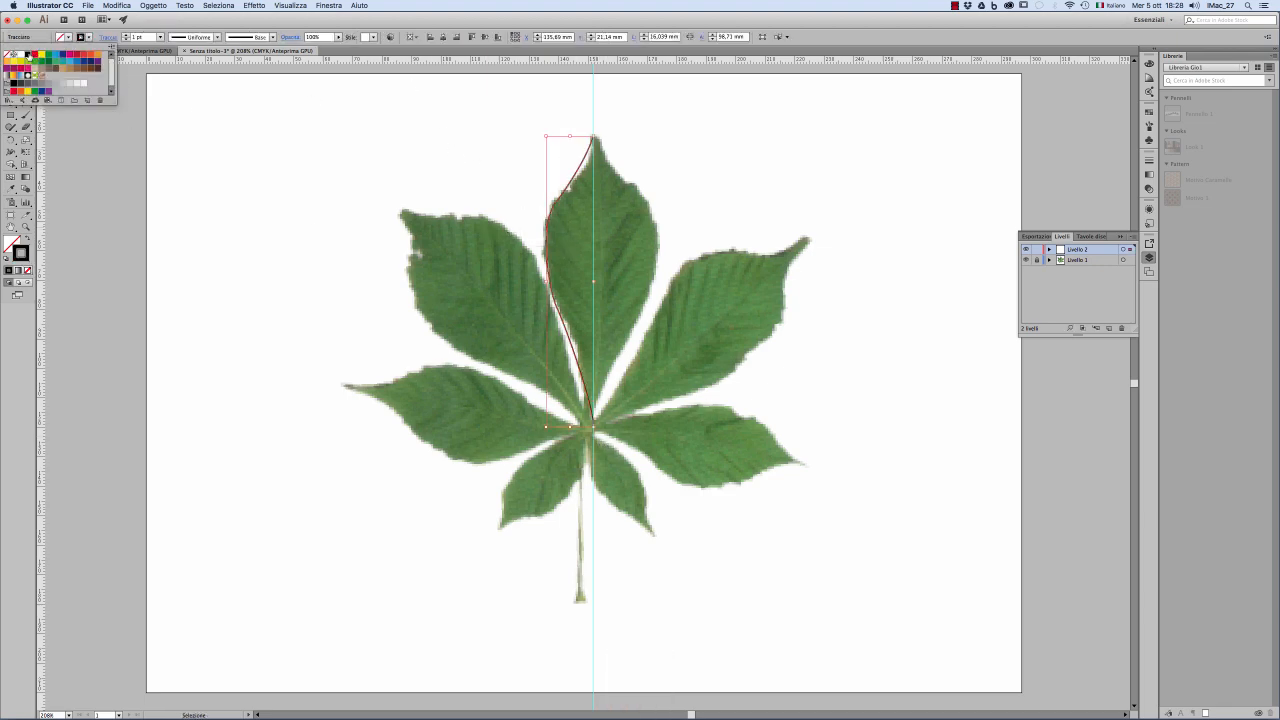
pyautogui.click(296, 150)
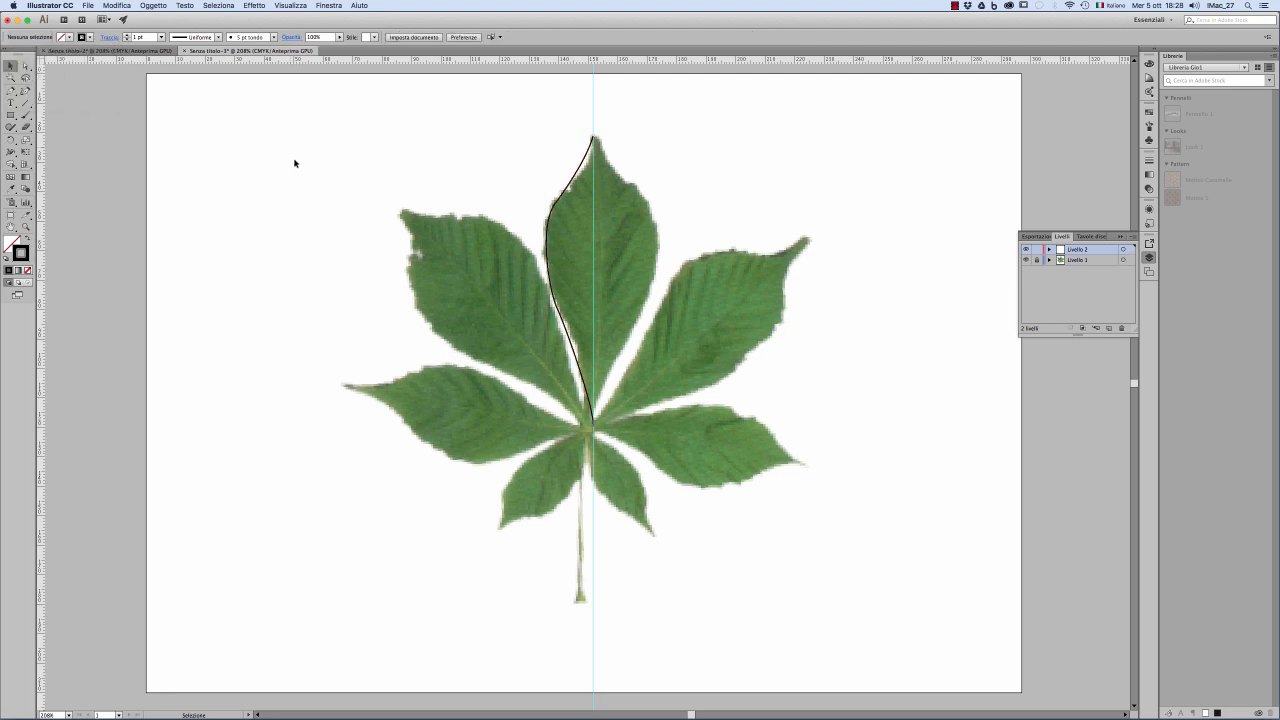
# Step: Adjust the half outline's upper anchor point and handles so the curve follows the leaflet's edge more smoothly
pyautogui.click(552, 233)
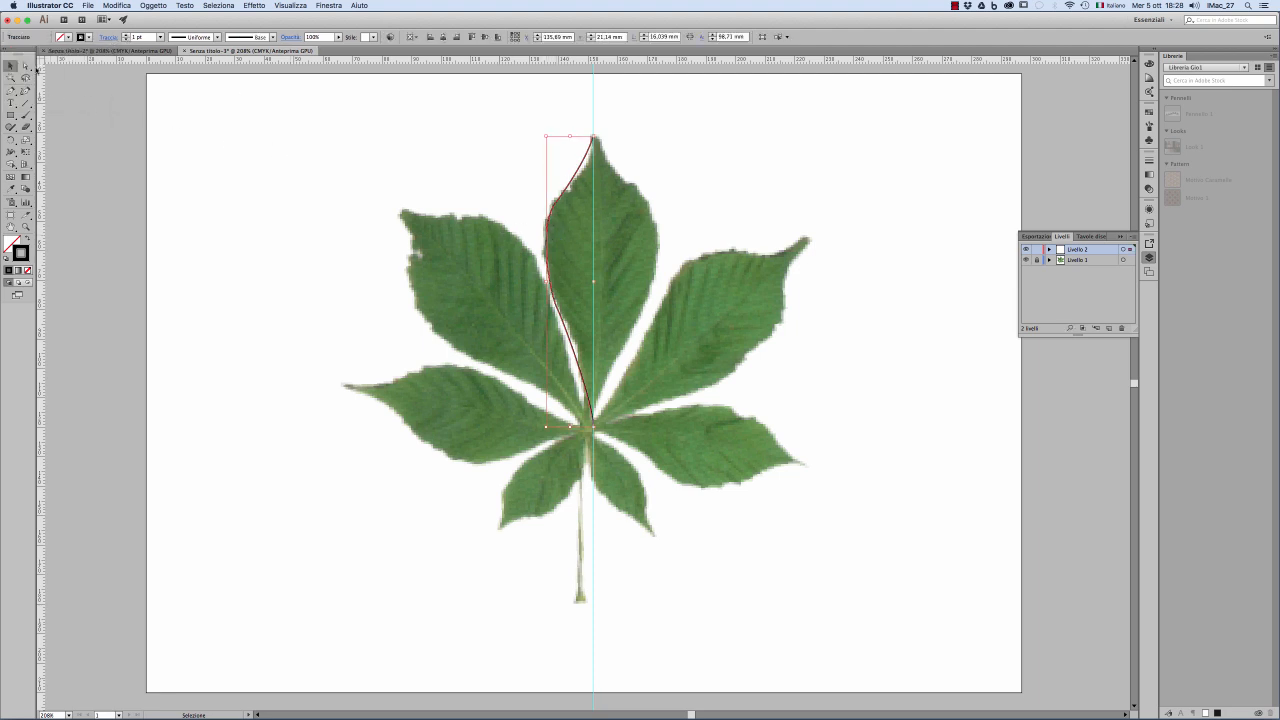
pyautogui.click(25, 65)
pyautogui.click(555, 206)
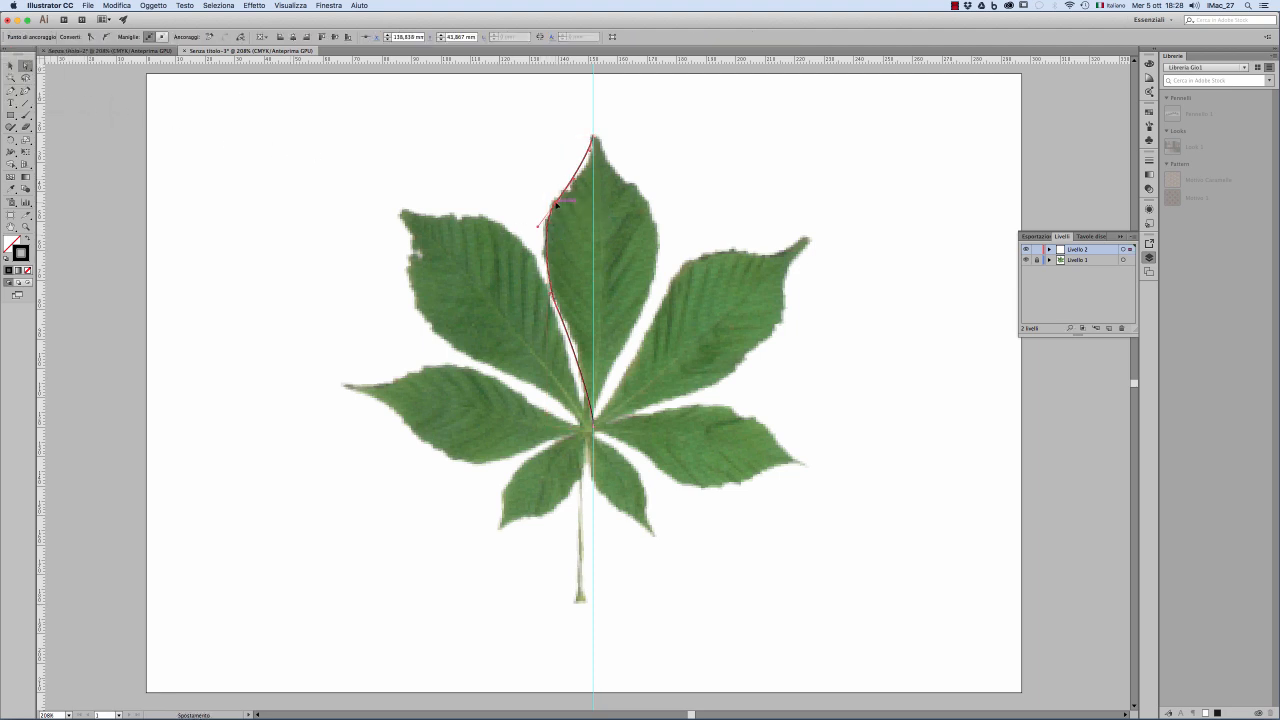
pyautogui.moveTo(555, 206); pyautogui.dragTo(593, 177)
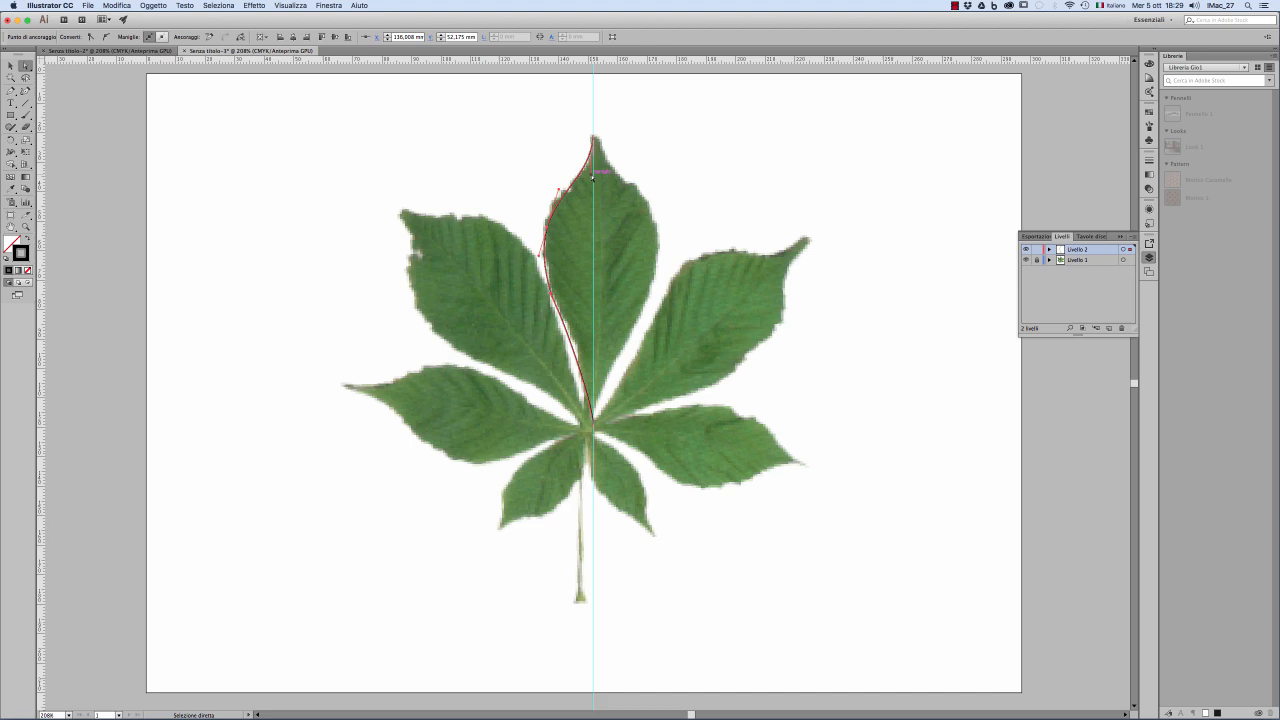
pyautogui.click(481, 193)
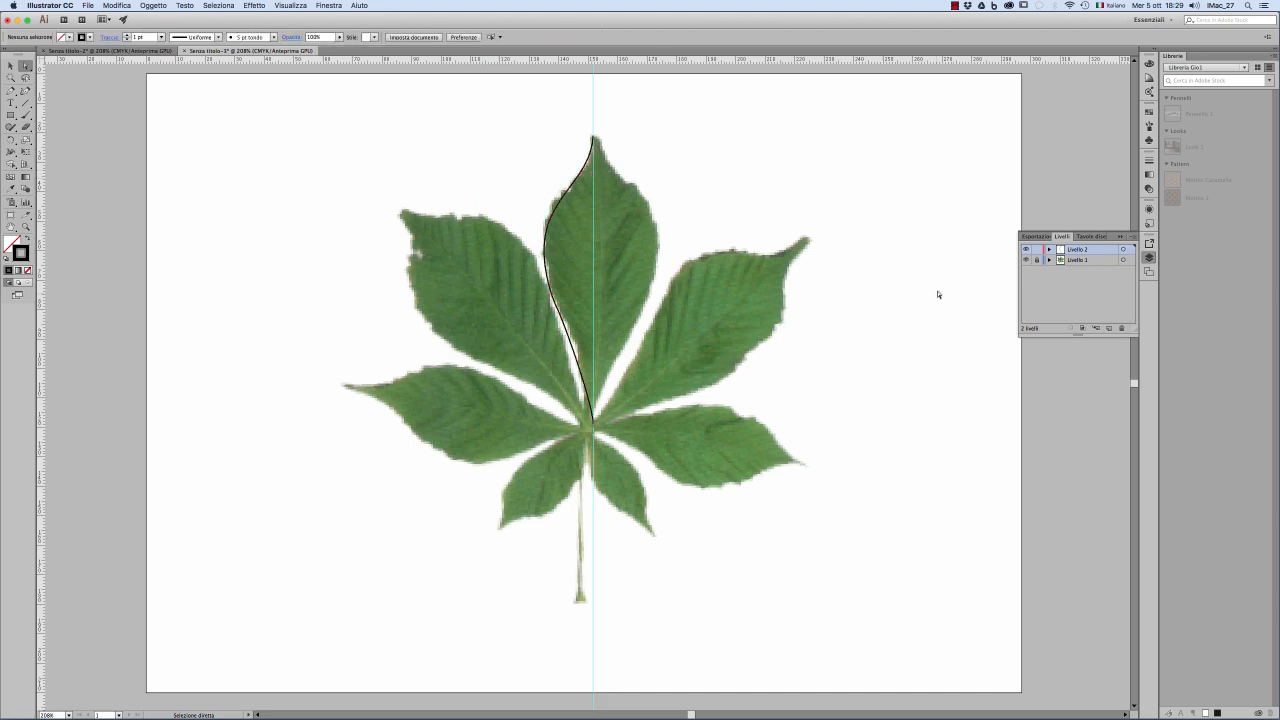
# Step: Hide the leaf image layer and reflect a copy of the half outline vertically across the guide
pyautogui.click(1025, 260)
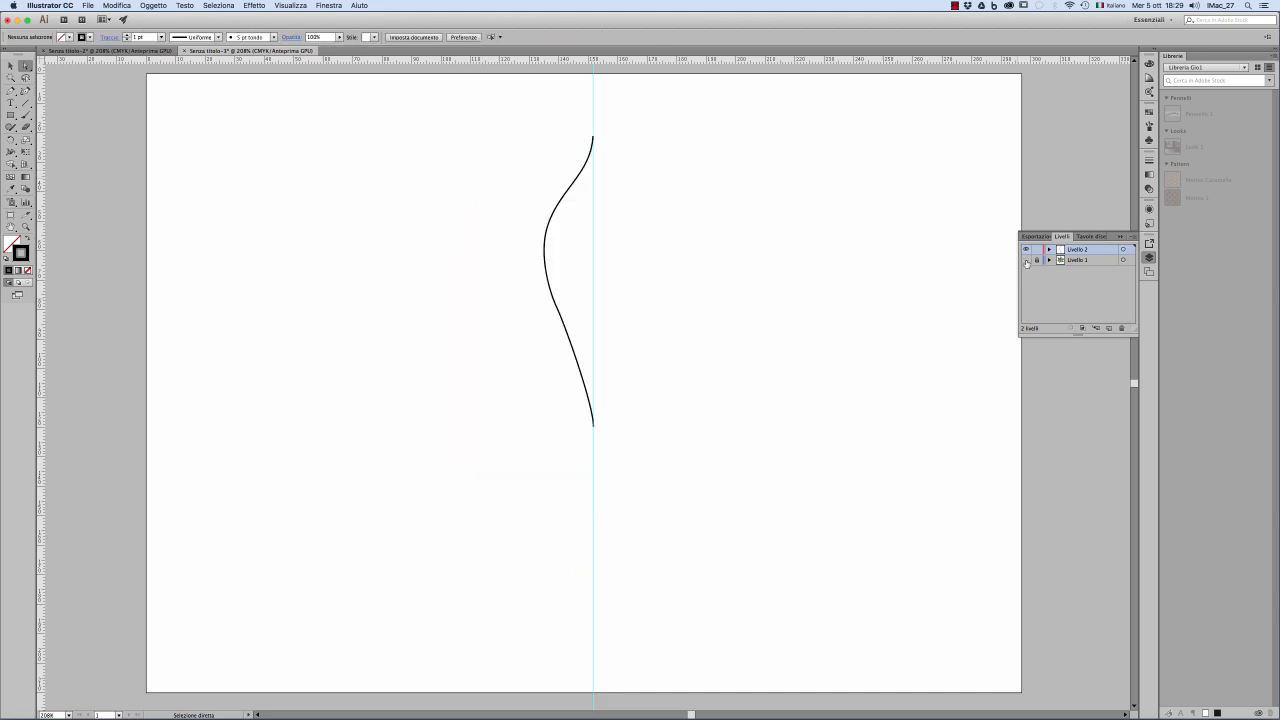
pyautogui.click(9, 66)
pyautogui.moveTo(558, 253); pyautogui.dragTo(561, 256)
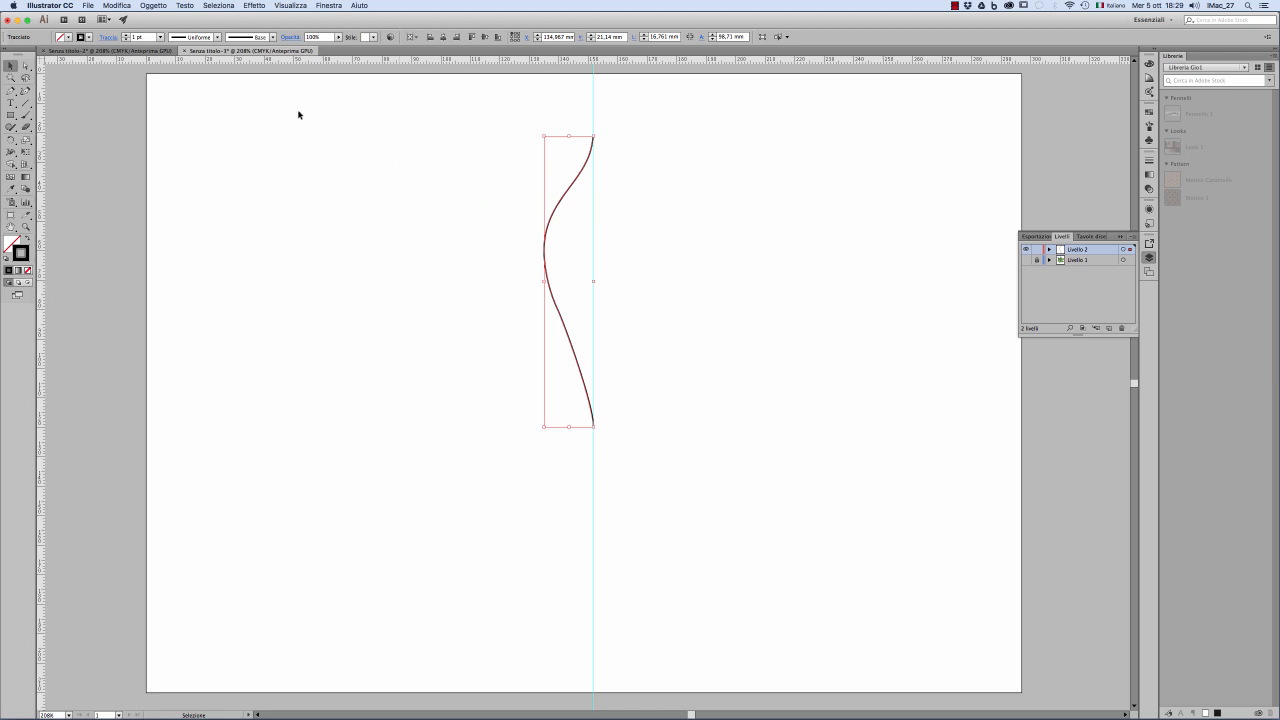
pyautogui.moveTo(11, 140); pyautogui.dragTo(50, 151)
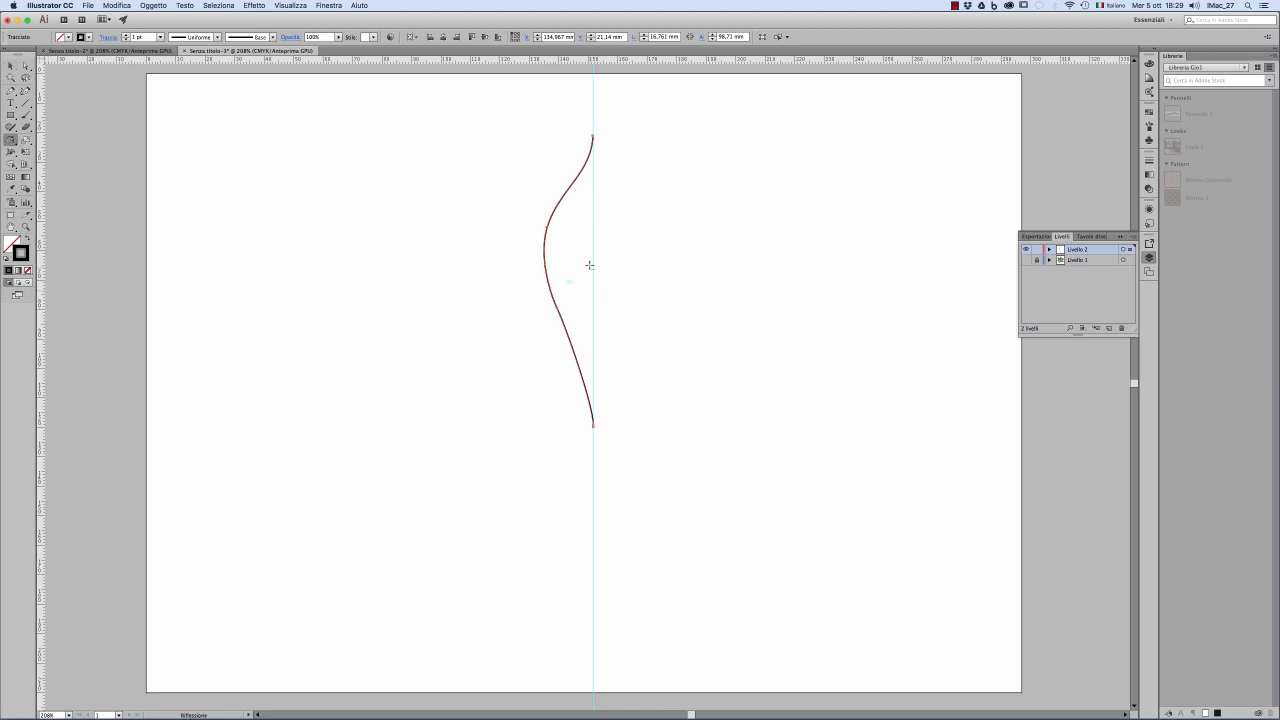
pyautogui.keyDown('alt'); pyautogui.click(594, 257); pyautogui.keyUp('alt')
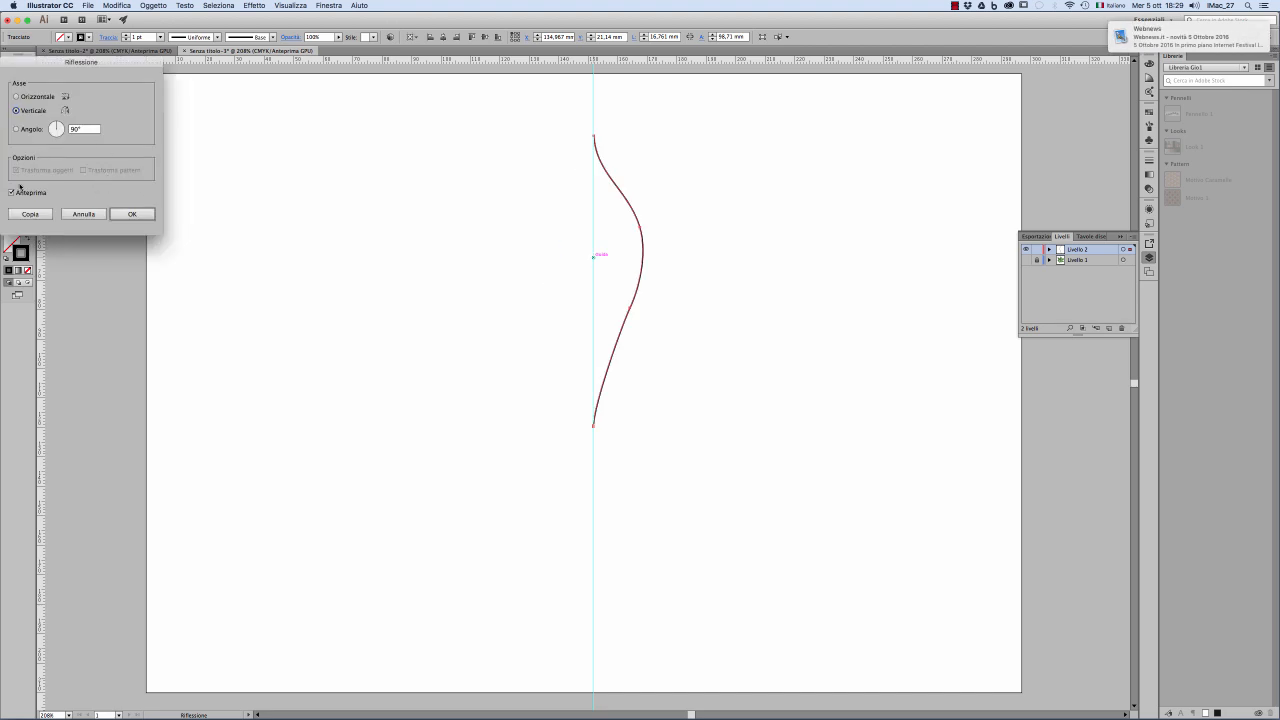
pyautogui.click(30, 214)
# Step: Join the two half outlines into a single leaflet path
pyautogui.click(10, 66)
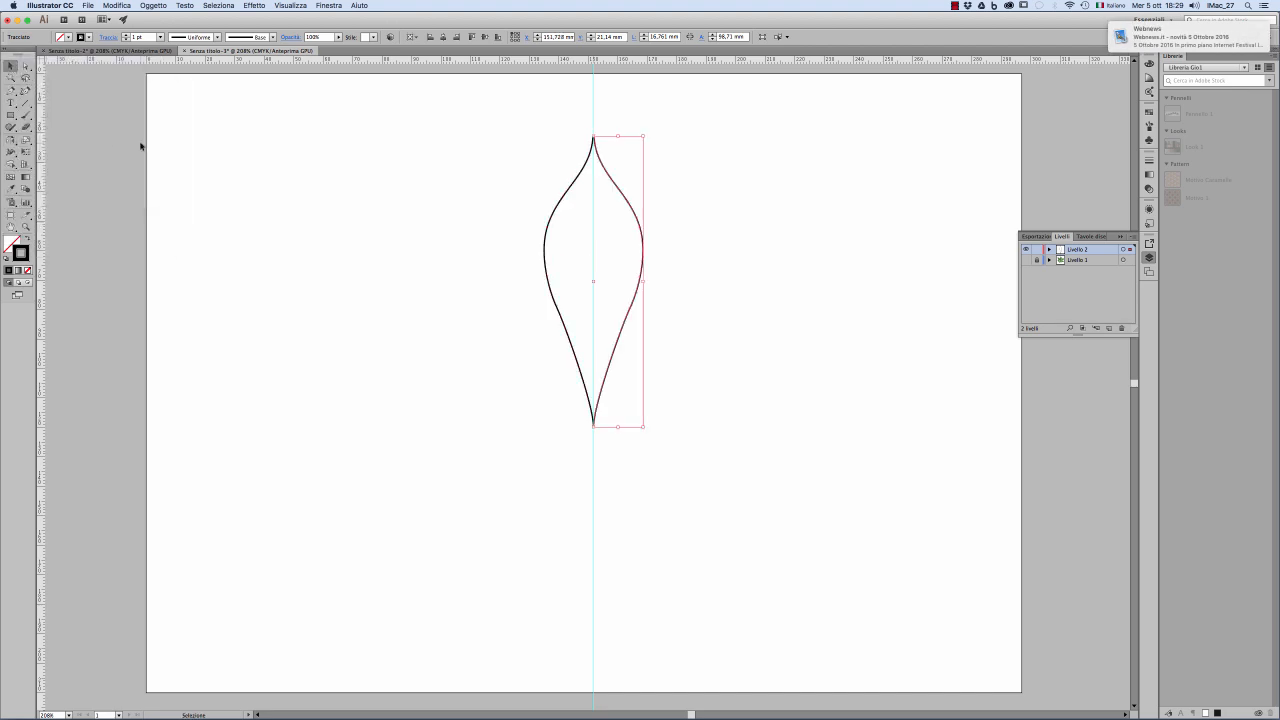
pyautogui.moveTo(573, 117); pyautogui.dragTo(648, 167)
pyautogui.press('super+j')
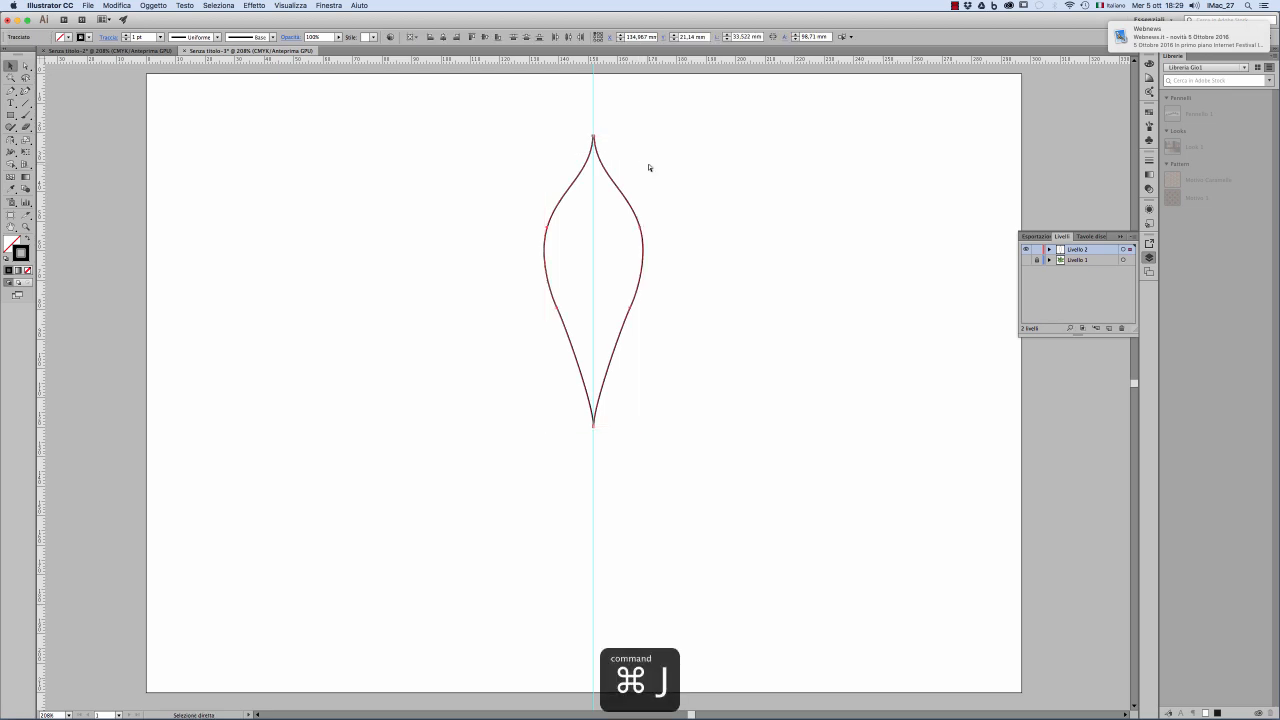
pyautogui.click(672, 170)
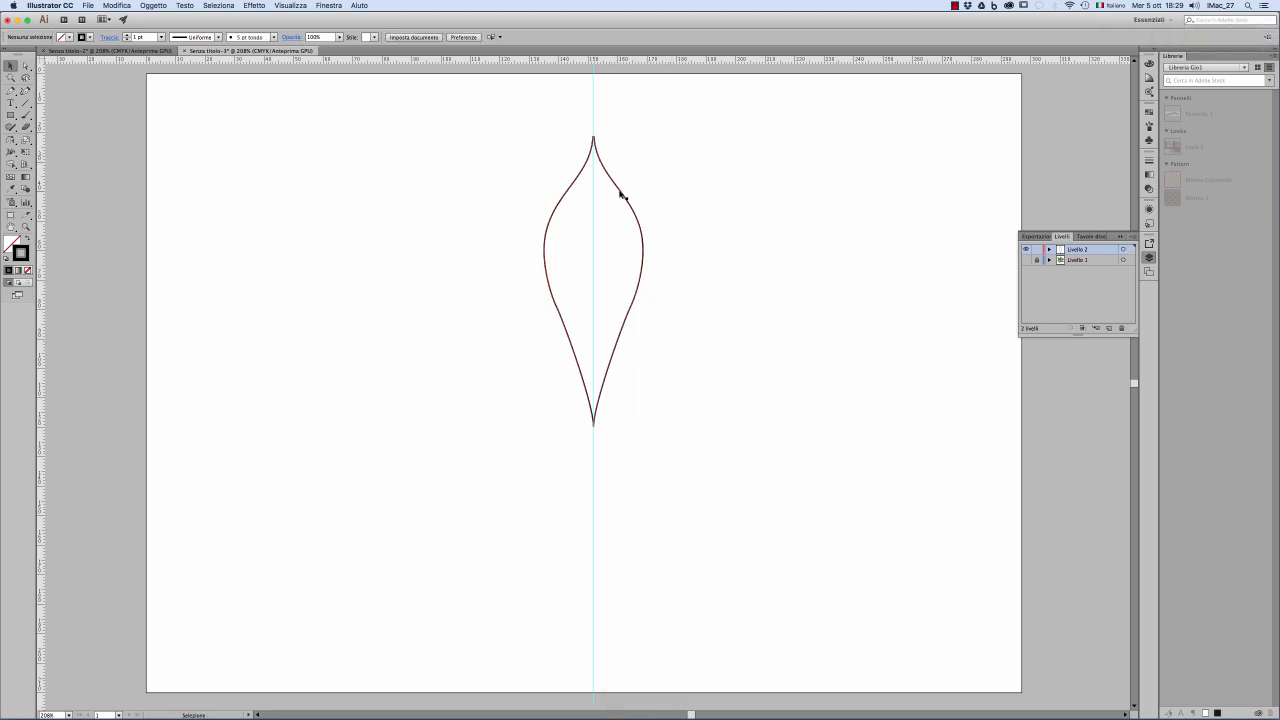
# Step: Add a horizontal guide just below the leaflet's lower tip and rotate a copy of the leaflet 45° around the guides' intersection
pyautogui.click(621, 194)
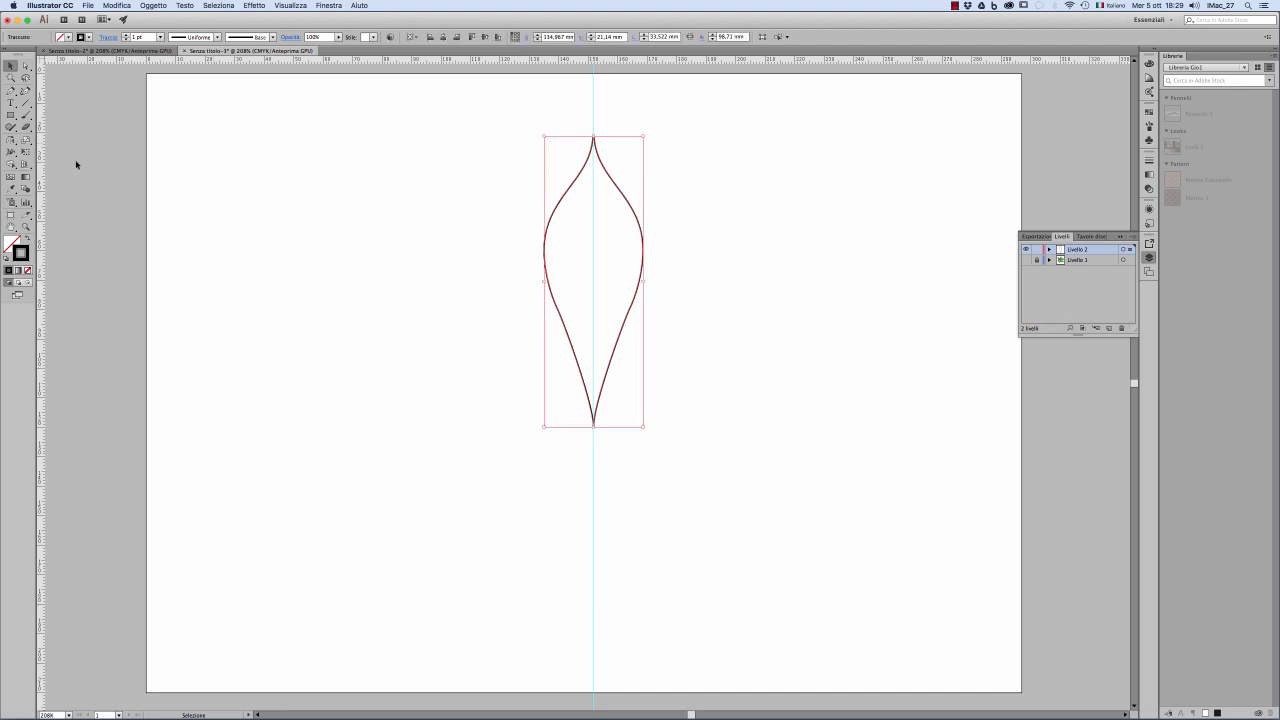
pyautogui.moveTo(11, 140); pyautogui.dragTo(50, 143)
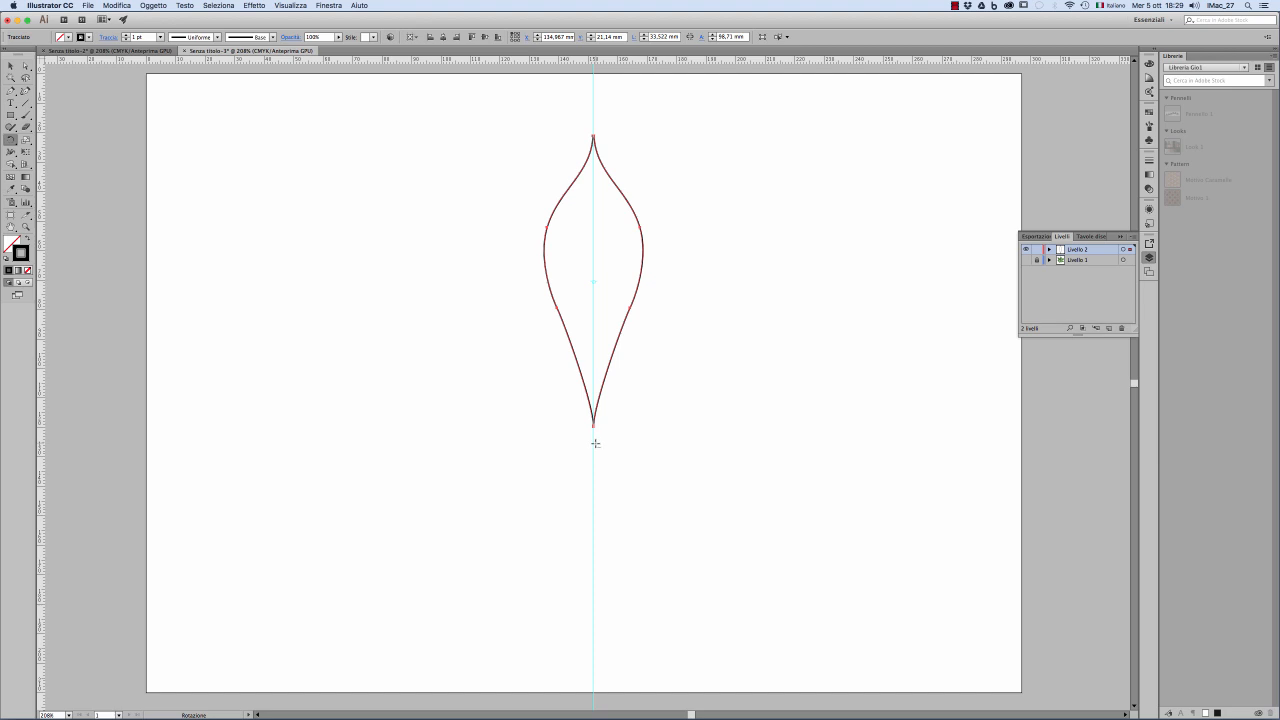
pyautogui.moveTo(617, 57); pyautogui.dragTo(635, 445)
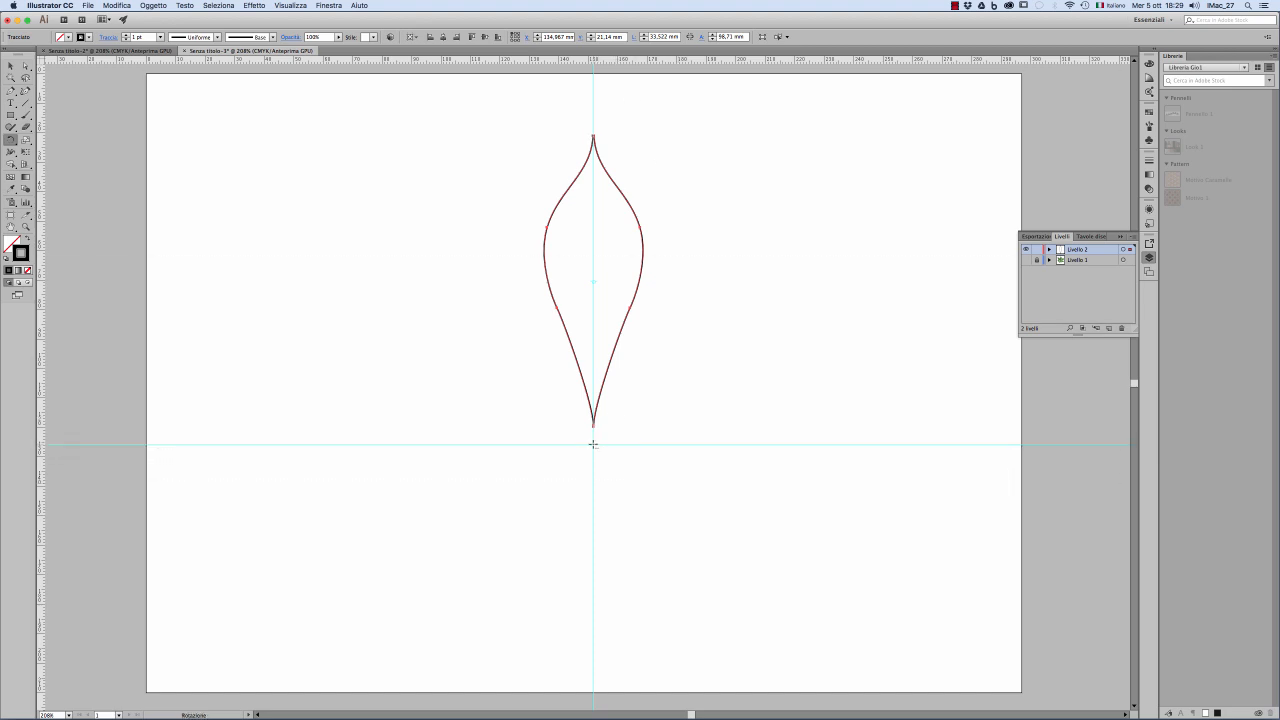
pyautogui.keyDown('alt'); pyautogui.click(593, 444); pyautogui.keyUp('alt')
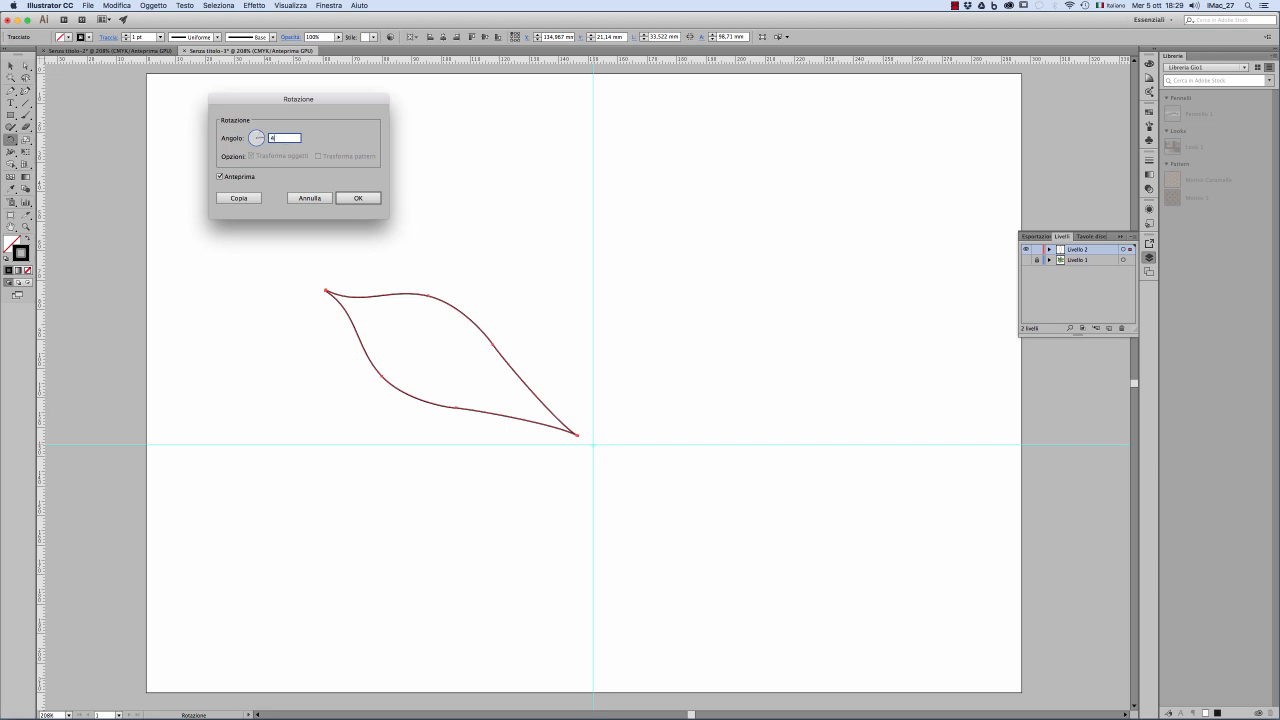
pyautogui.click(236, 180)
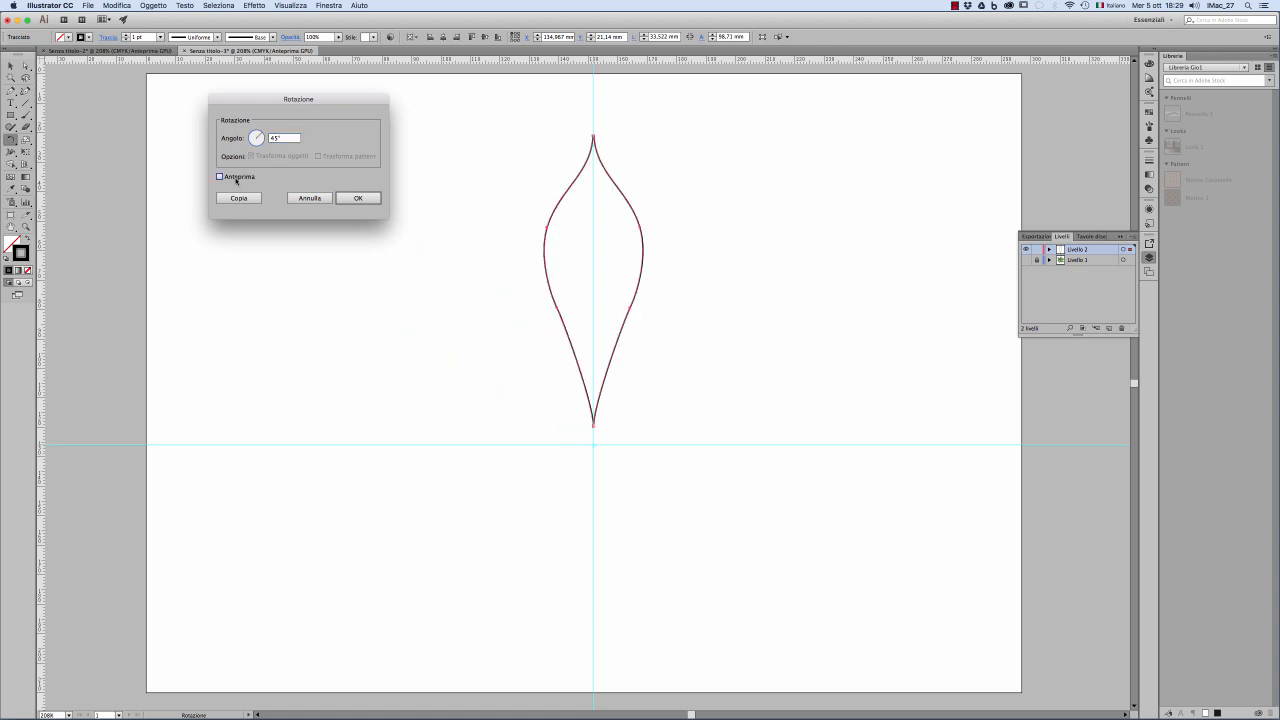
pyautogui.click(236, 180)
pyautogui.click(232, 198)
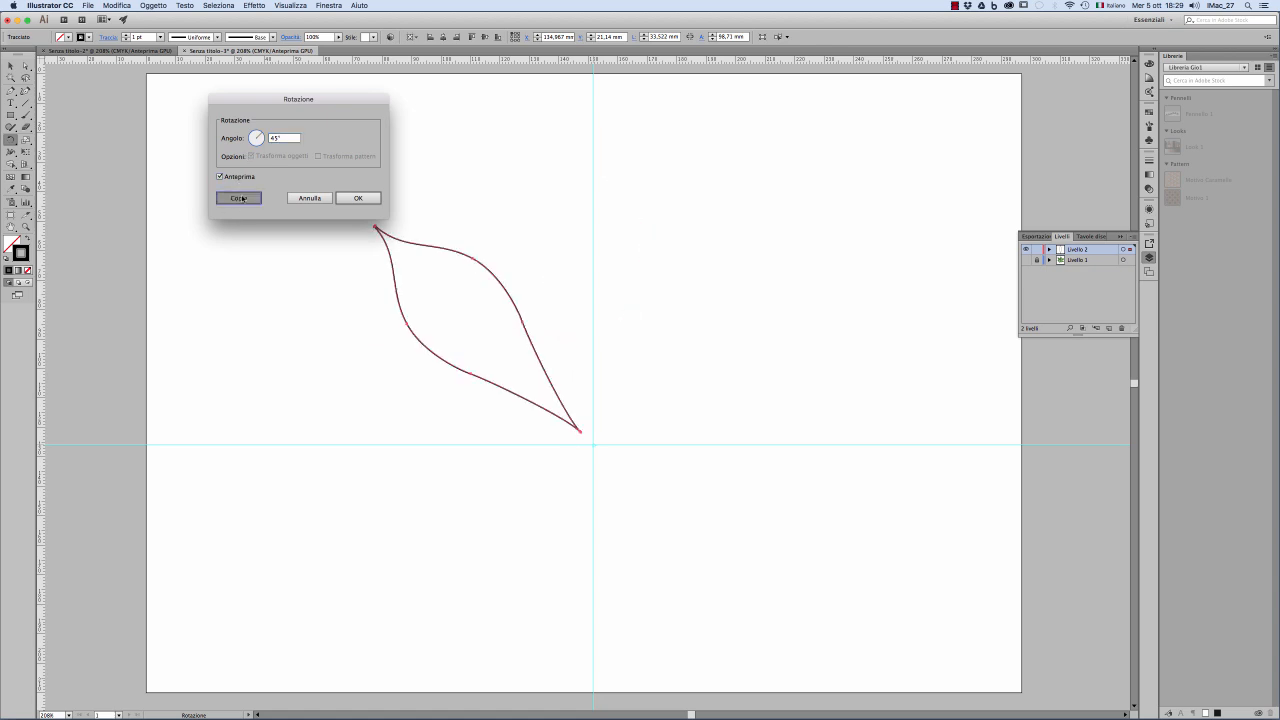
# Step: Scale the rotated leaflet copy down proportionally, pulling its outer tip in towards the centre
pyautogui.press('v')
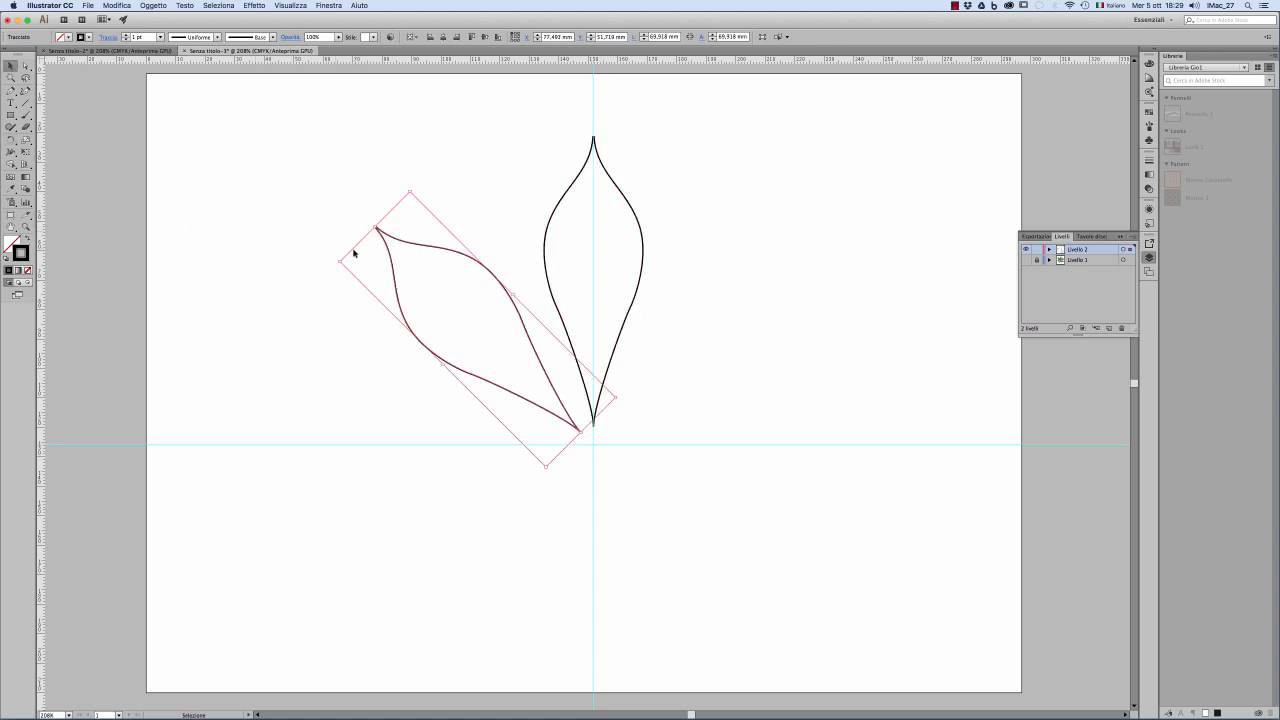
pyautogui.moveTo(339, 260); pyautogui.dragTo(380, 283)
pyautogui.click(300, 285)
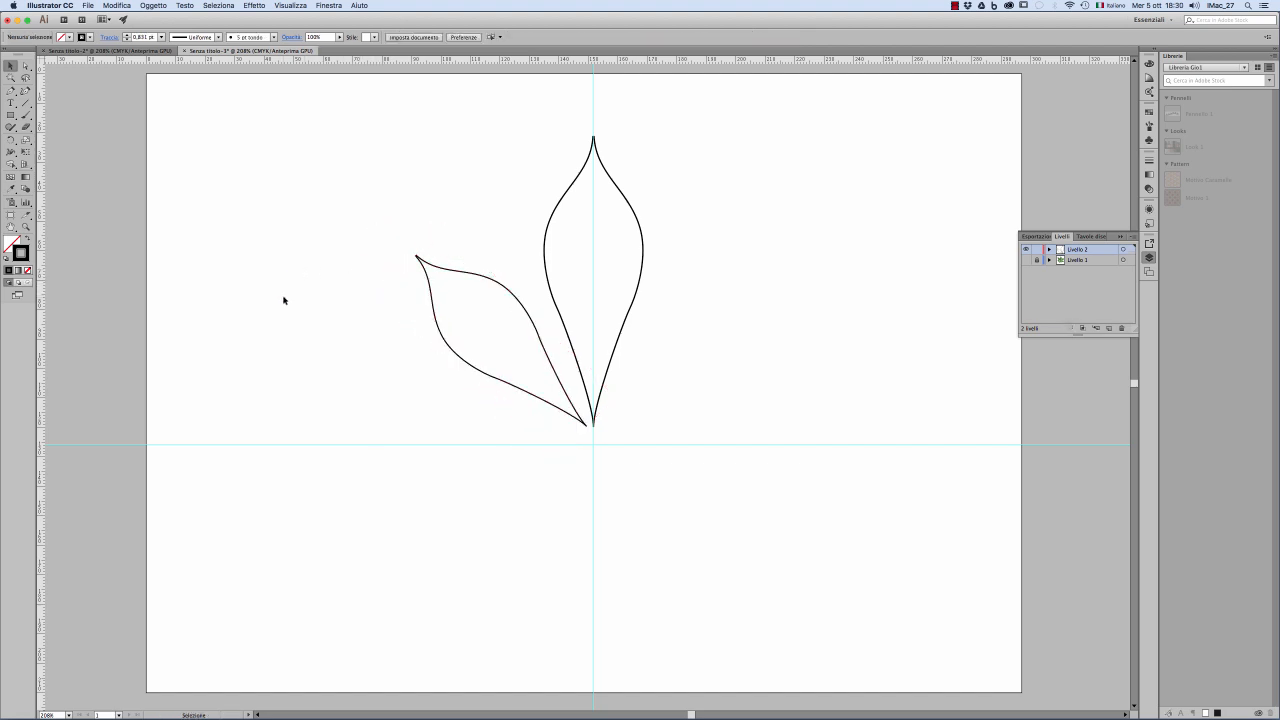
# Step: Rotate a copy of the smaller diagonal leaflet another 45° around the guides' intersection
pyautogui.click(540, 331)
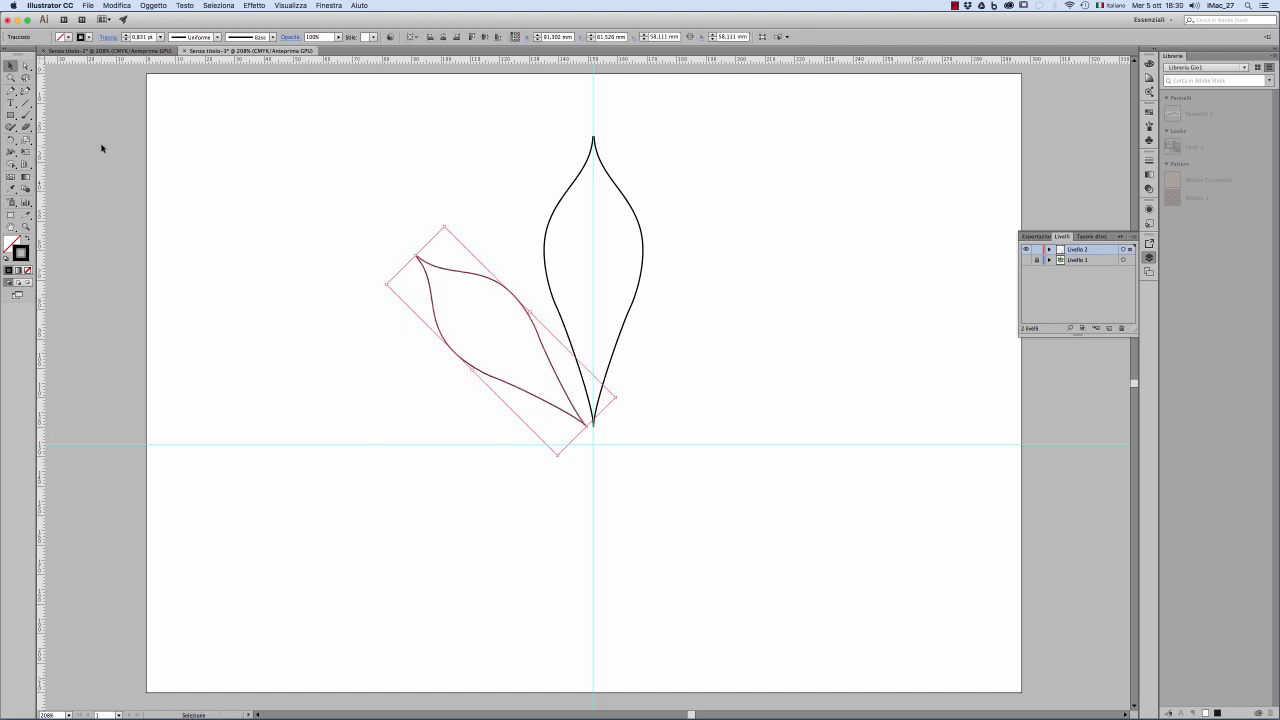
pyautogui.click(13, 141)
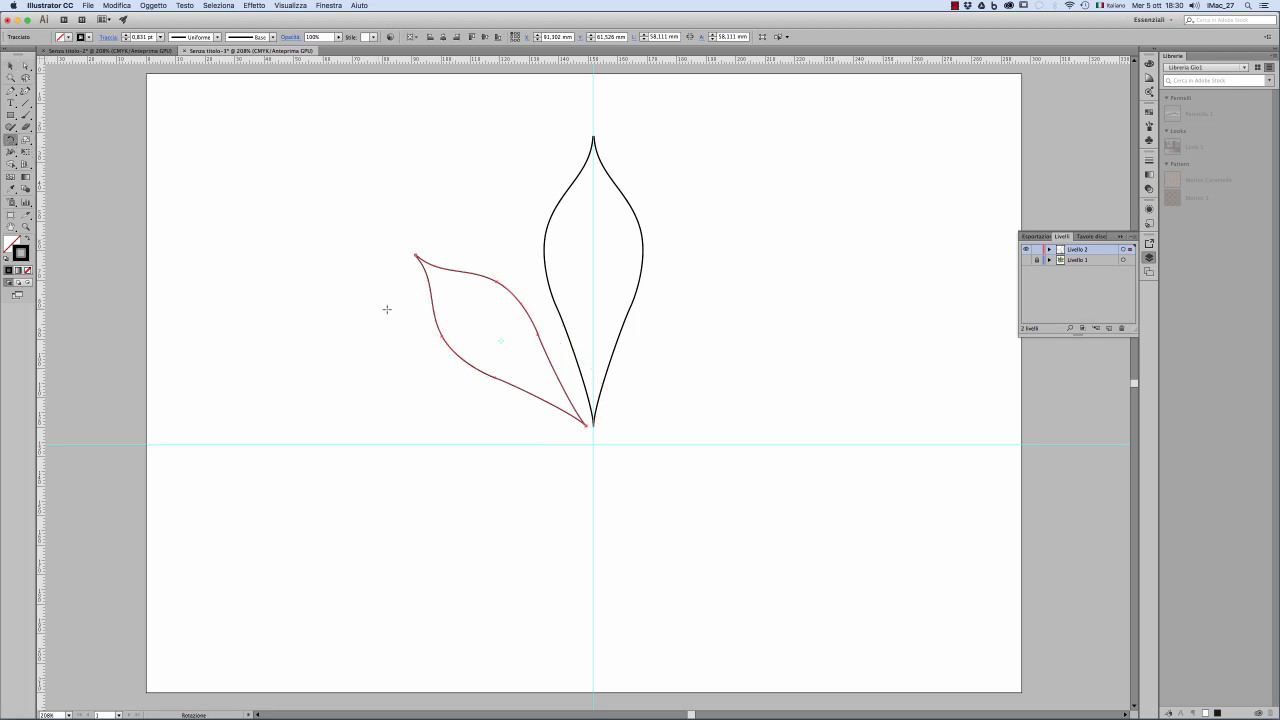
pyautogui.keyDown('alt'); pyautogui.click(594, 444); pyautogui.keyUp('alt')
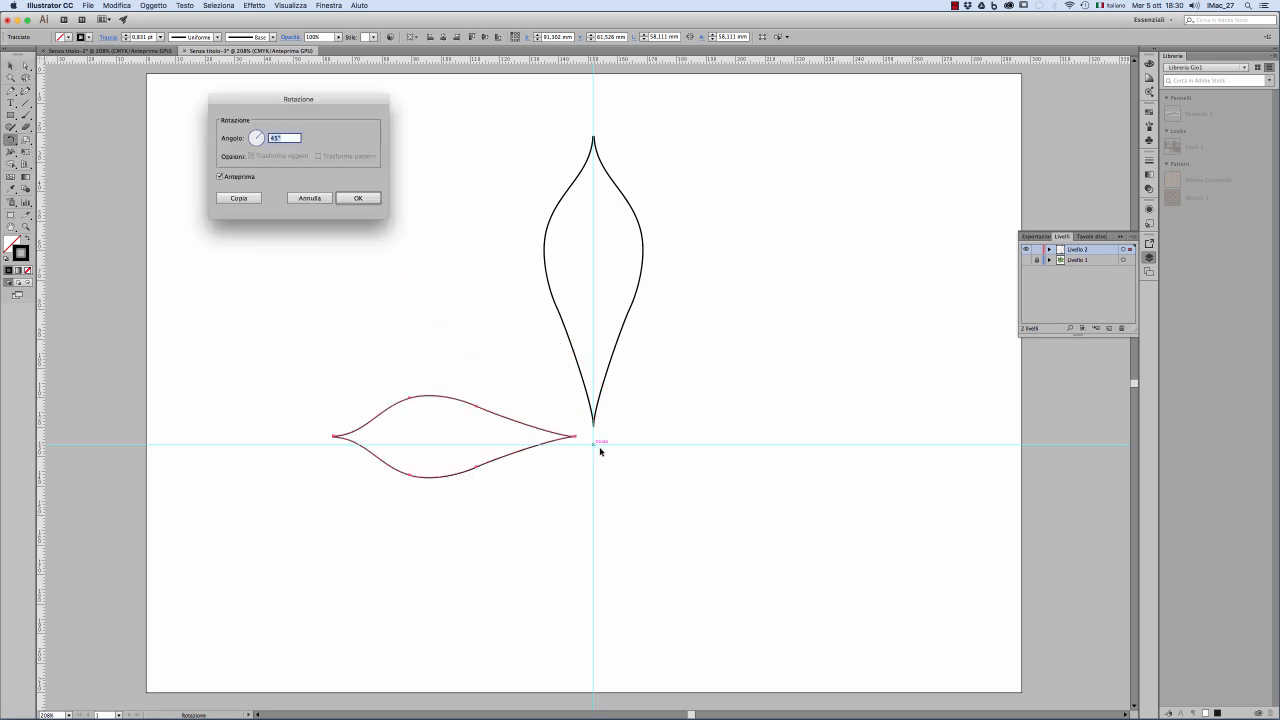
pyautogui.click(240, 198)
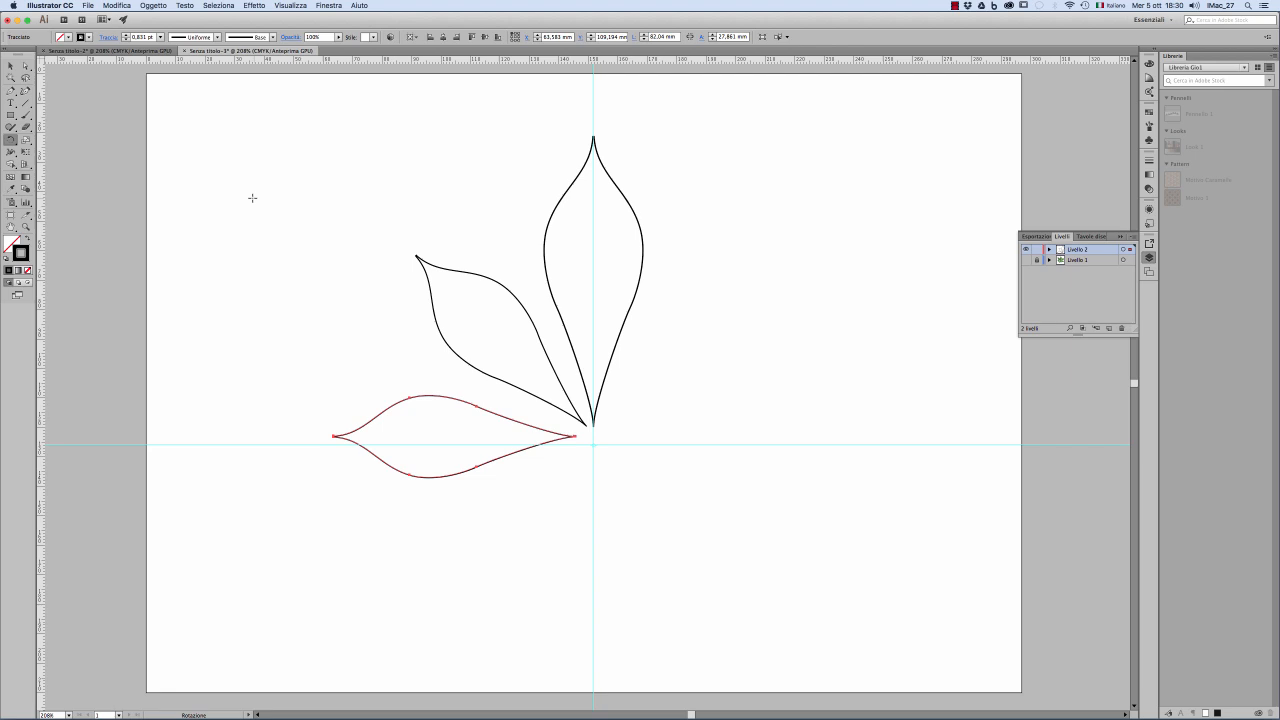
# Step: Scale the horizontal leaflet down, centre it on the horizontal guide, and nudge the diagonal leaflet slightly away from the central one
pyautogui.click(10, 66)
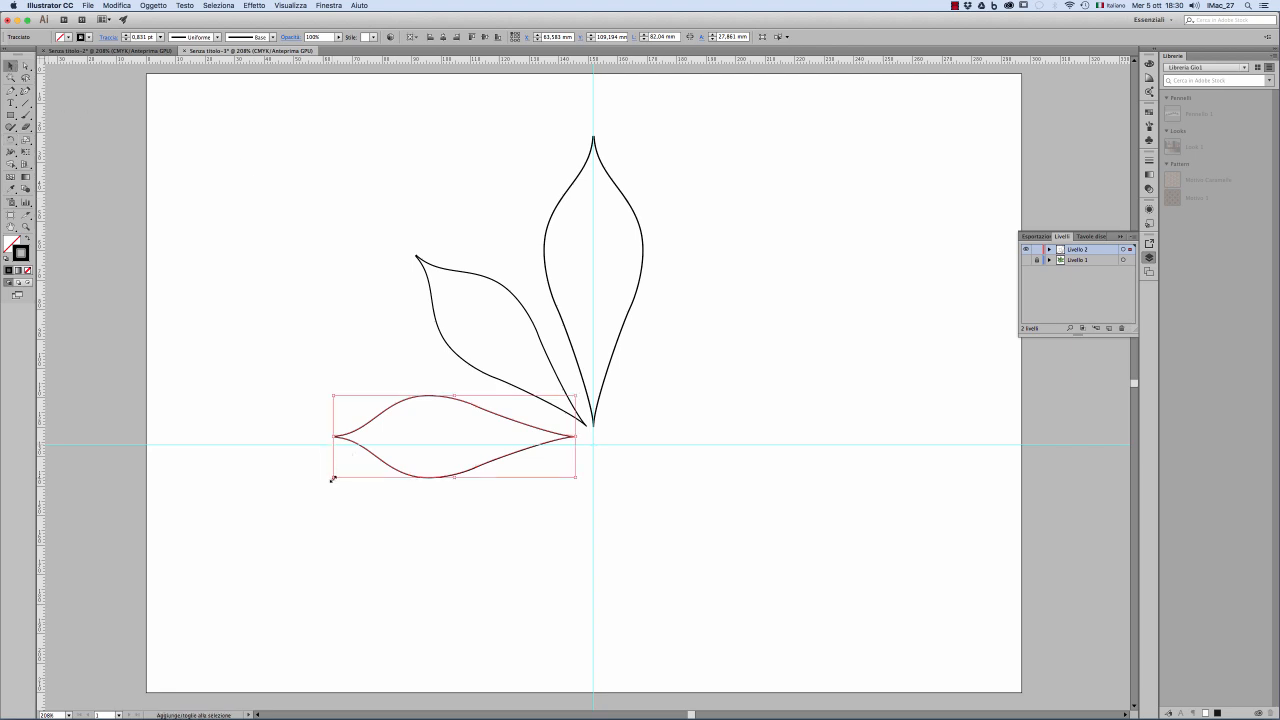
pyautogui.moveTo(333, 478); pyautogui.dragTo(363, 474)
pyautogui.click(591, 474)
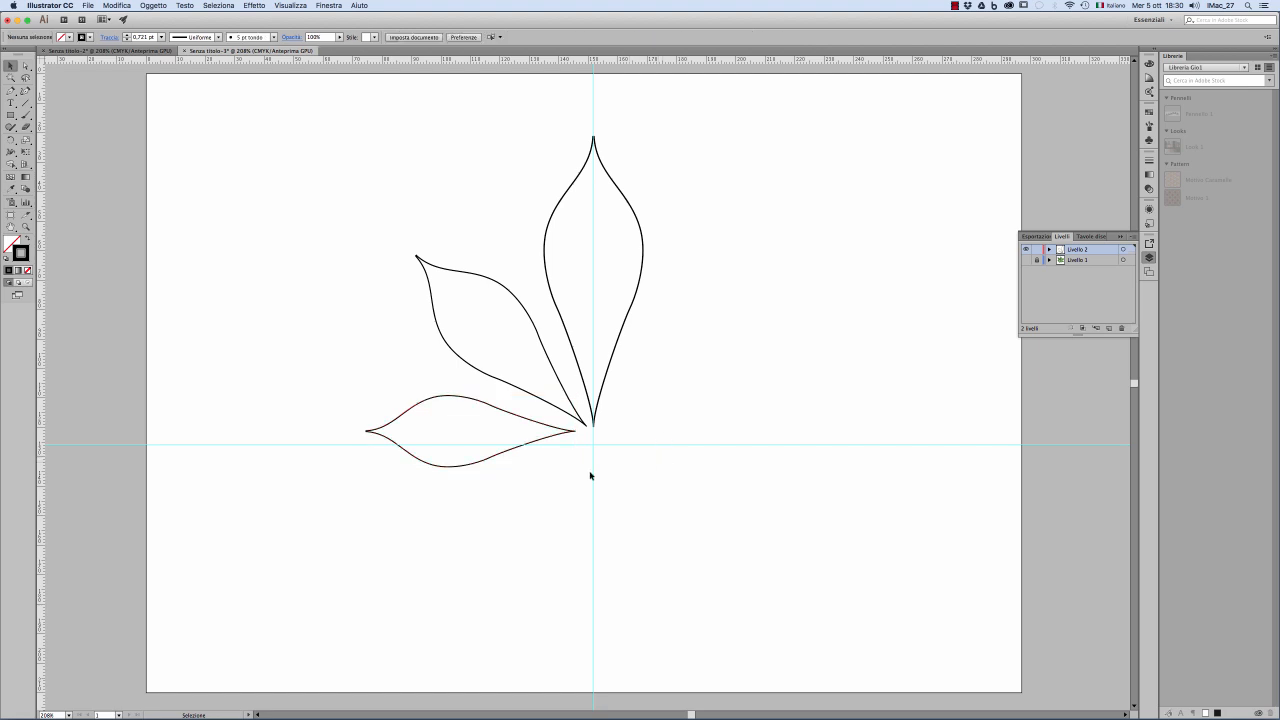
pyautogui.moveTo(563, 437)
pyautogui.mouseDown()
pyautogui.moveTo(562, 451)
pyautogui.moveTo(569, 426)
pyautogui.mouseUp()
pyautogui.click(594, 474)
pyautogui.click(648, 499)
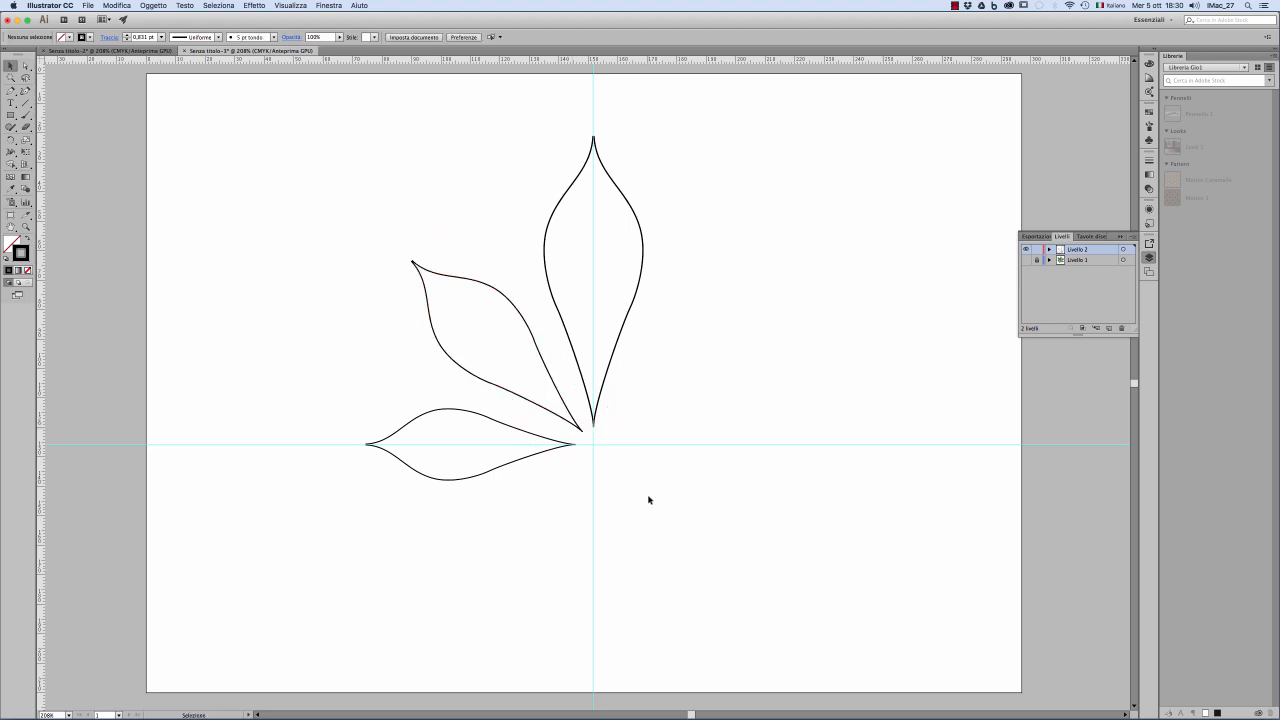
# Step: Reflect a copy of the diagonal and horizontal leaflets vertically across the vertical guide
pyautogui.moveTo(328, 208); pyautogui.dragTo(522, 490)
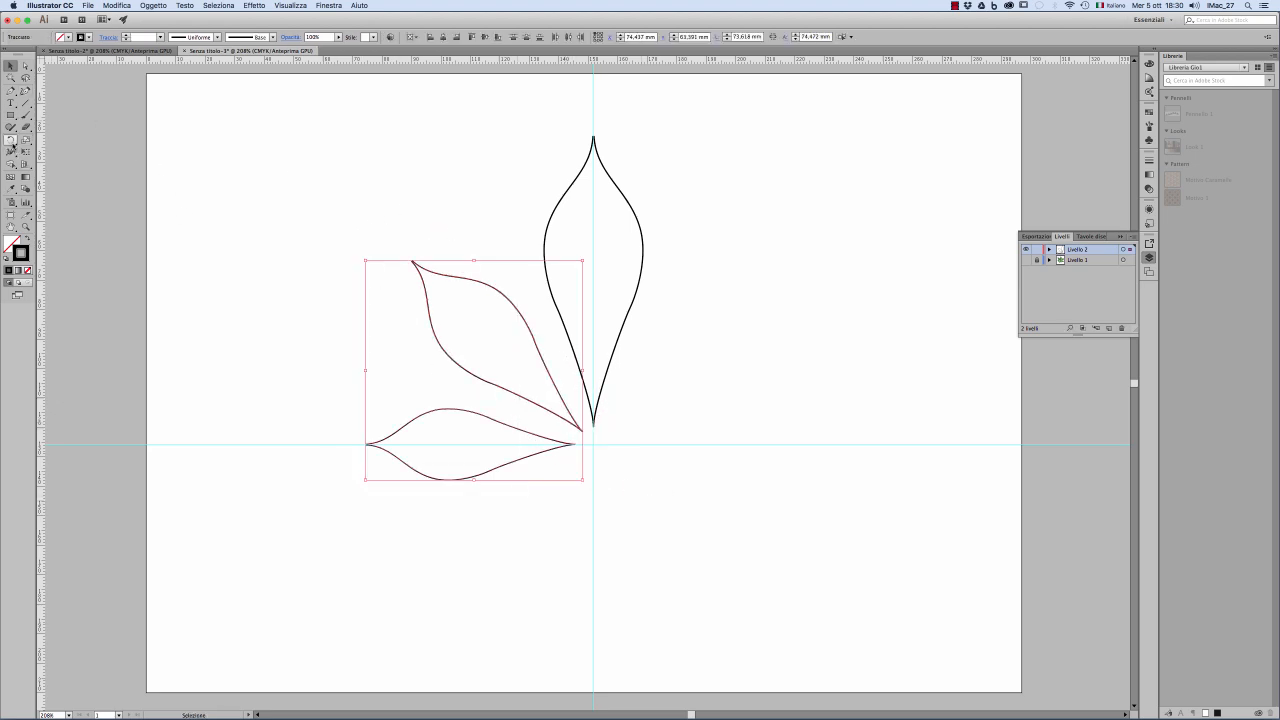
pyautogui.moveTo(11, 140); pyautogui.dragTo(59, 153)
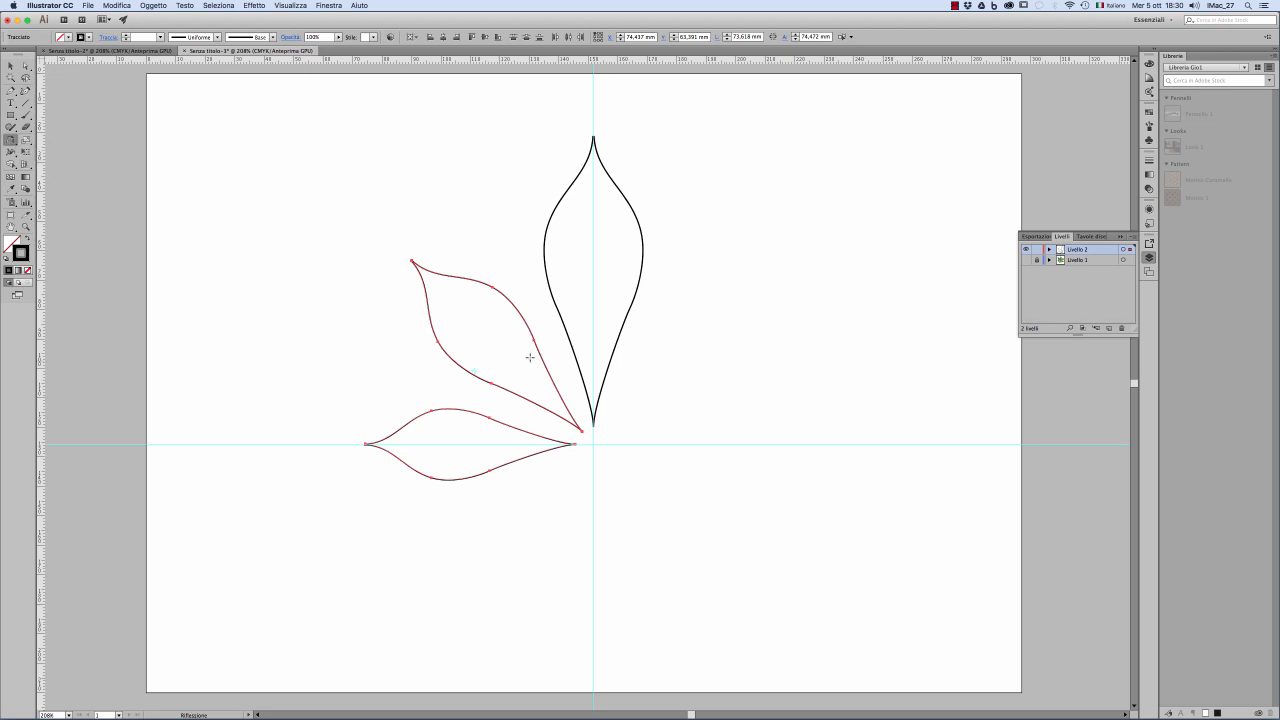
pyautogui.keyDown('alt'); pyautogui.click(593, 355); pyautogui.keyUp('alt')
pyautogui.click(30, 215)
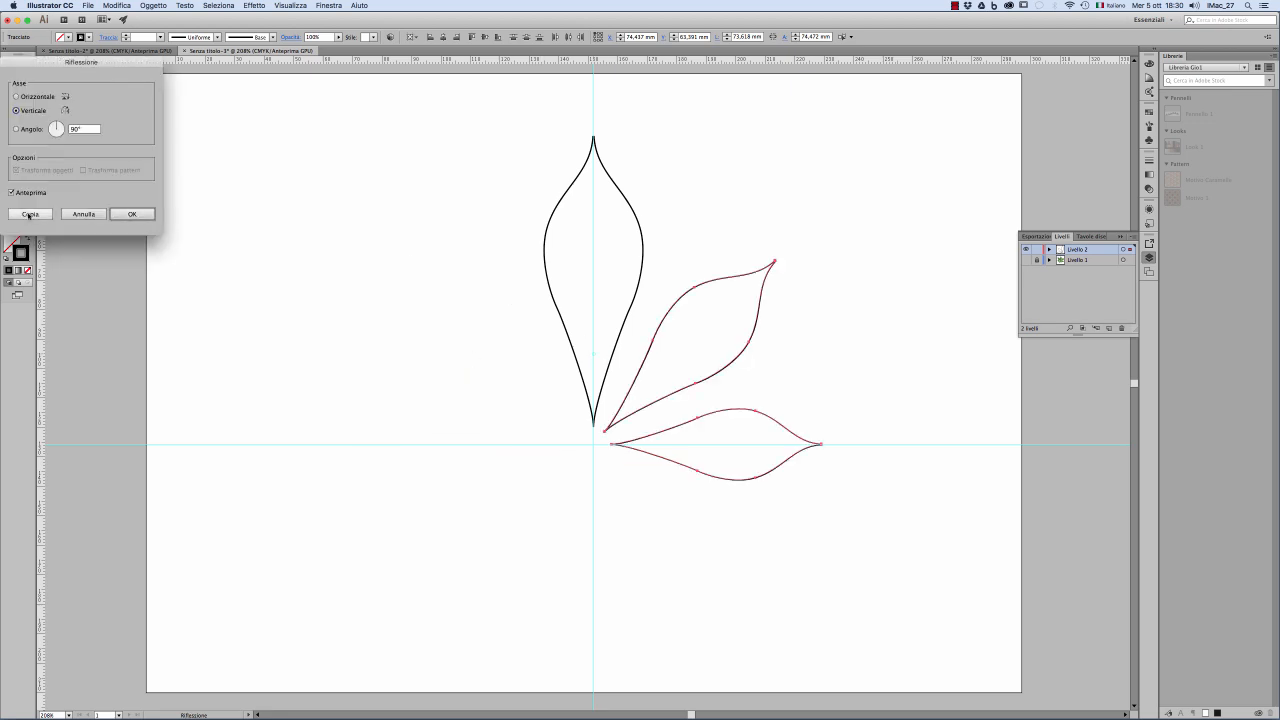
pyautogui.press('v')
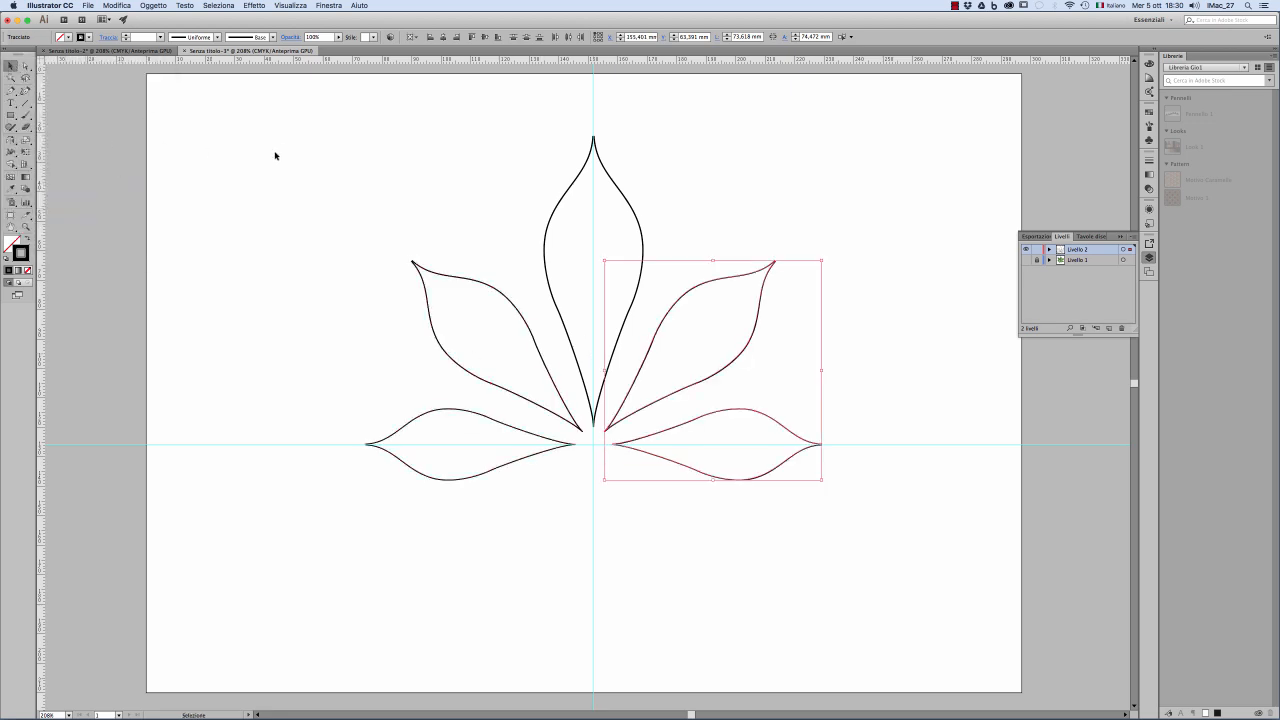
pyautogui.click(280, 146)
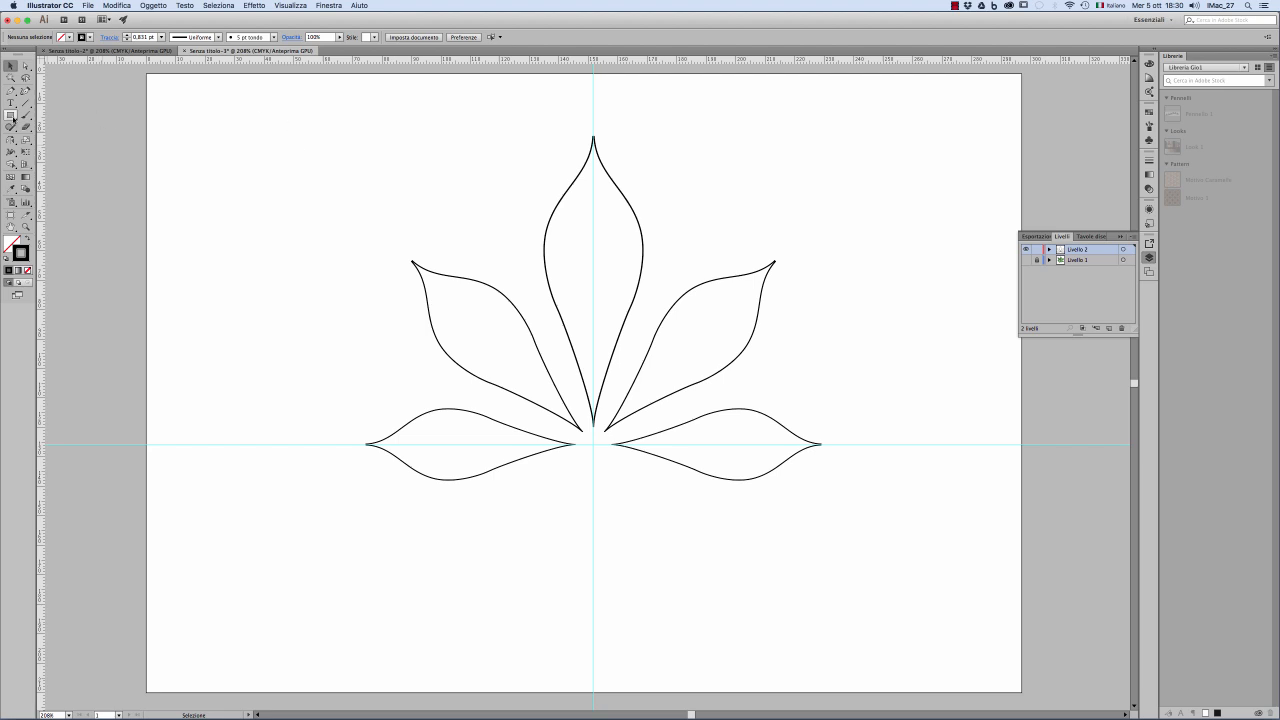
# Step: Draw a circle about 8.1 mm wide centred on the guides' intersection and pull its lowest anchor point downward
pyautogui.moveTo(10, 115); pyautogui.dragTo(69, 141)
pyautogui.moveTo(594, 444); pyautogui.dragTo(606, 456)
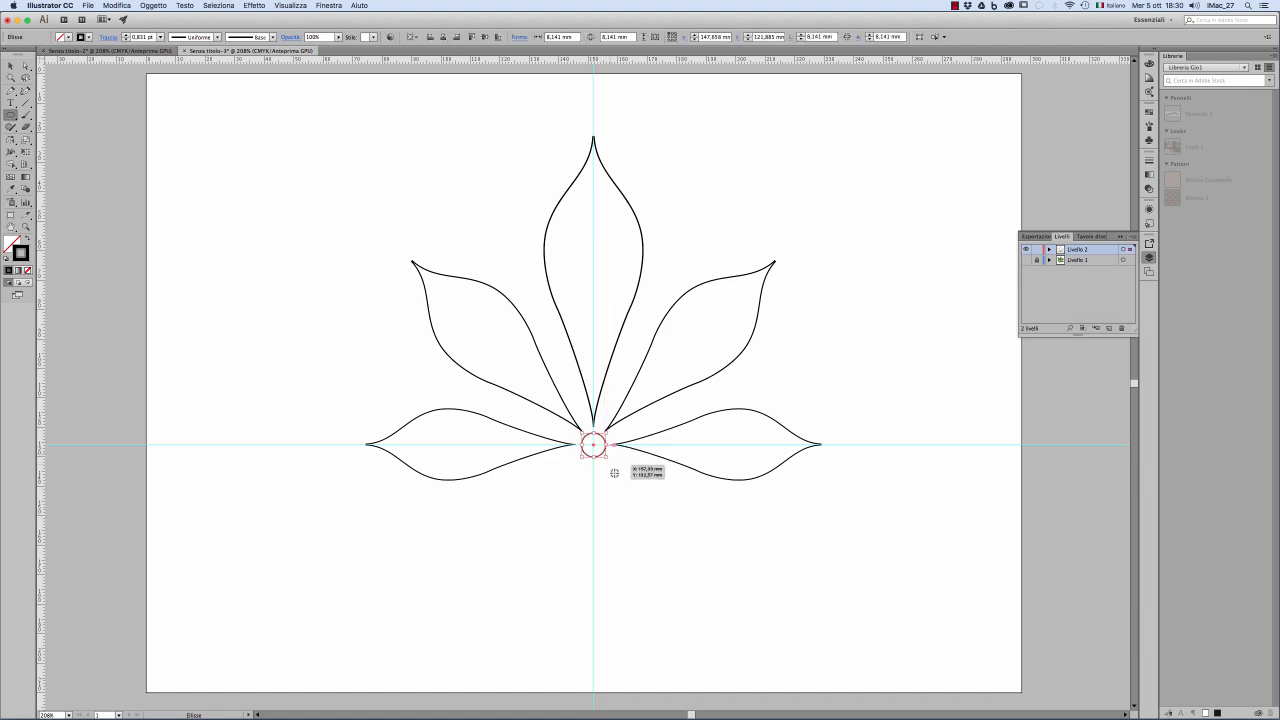
pyautogui.click(26, 65)
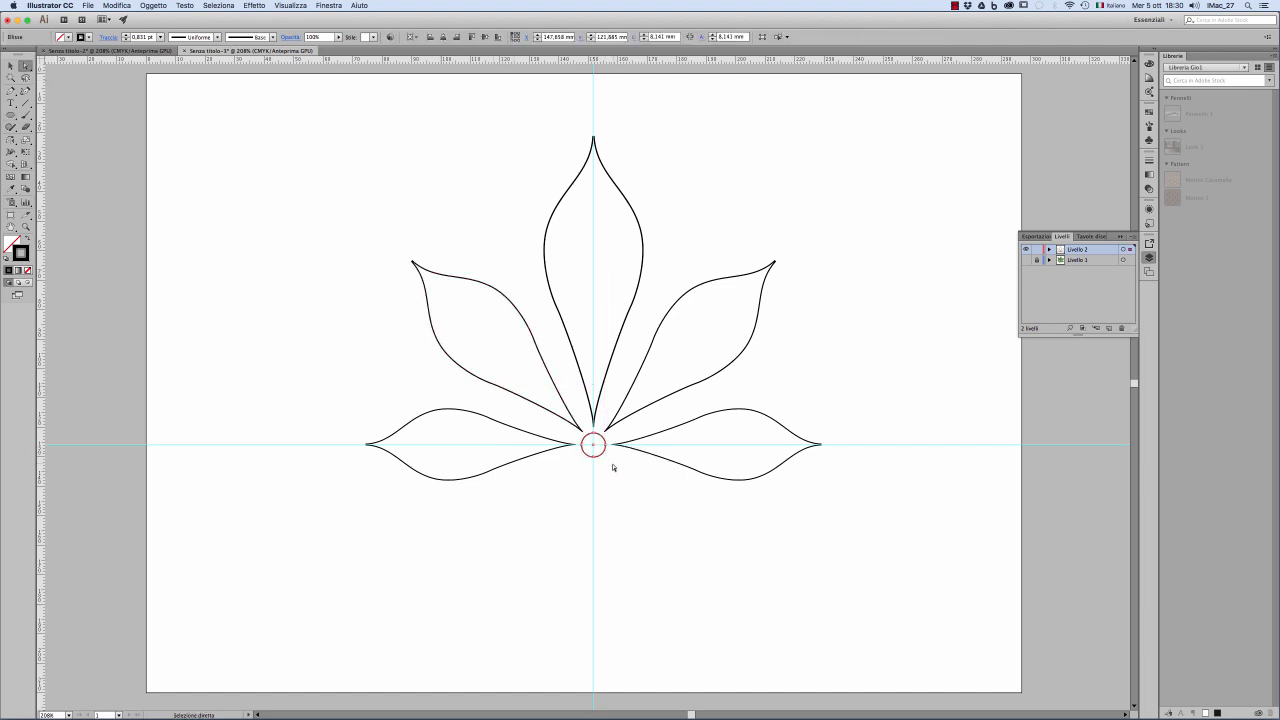
pyautogui.click(607, 470)
pyautogui.moveTo(593, 456); pyautogui.dragTo(595, 471)
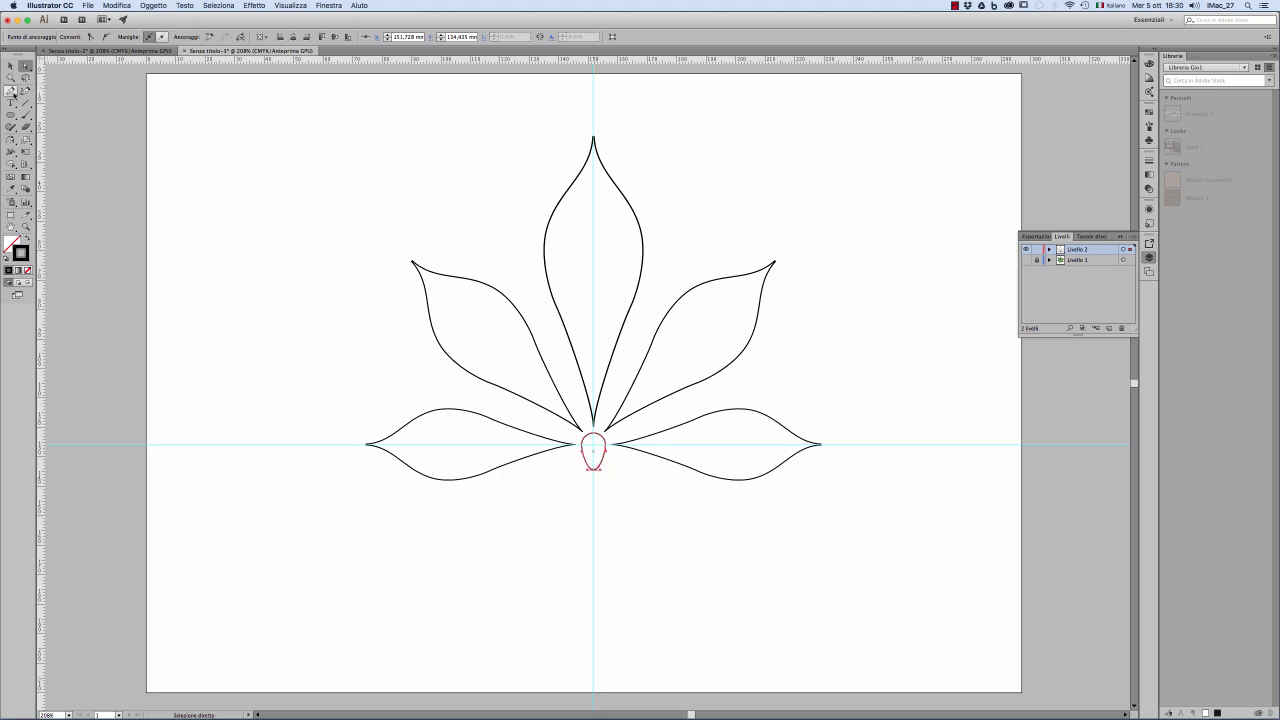
# Step: Convert the stretched circle's lowest anchor point to a sharp corner, forming a teardrop
pyautogui.click(11, 91)
pyautogui.moveTo(13, 93); pyautogui.dragTo(70, 130)
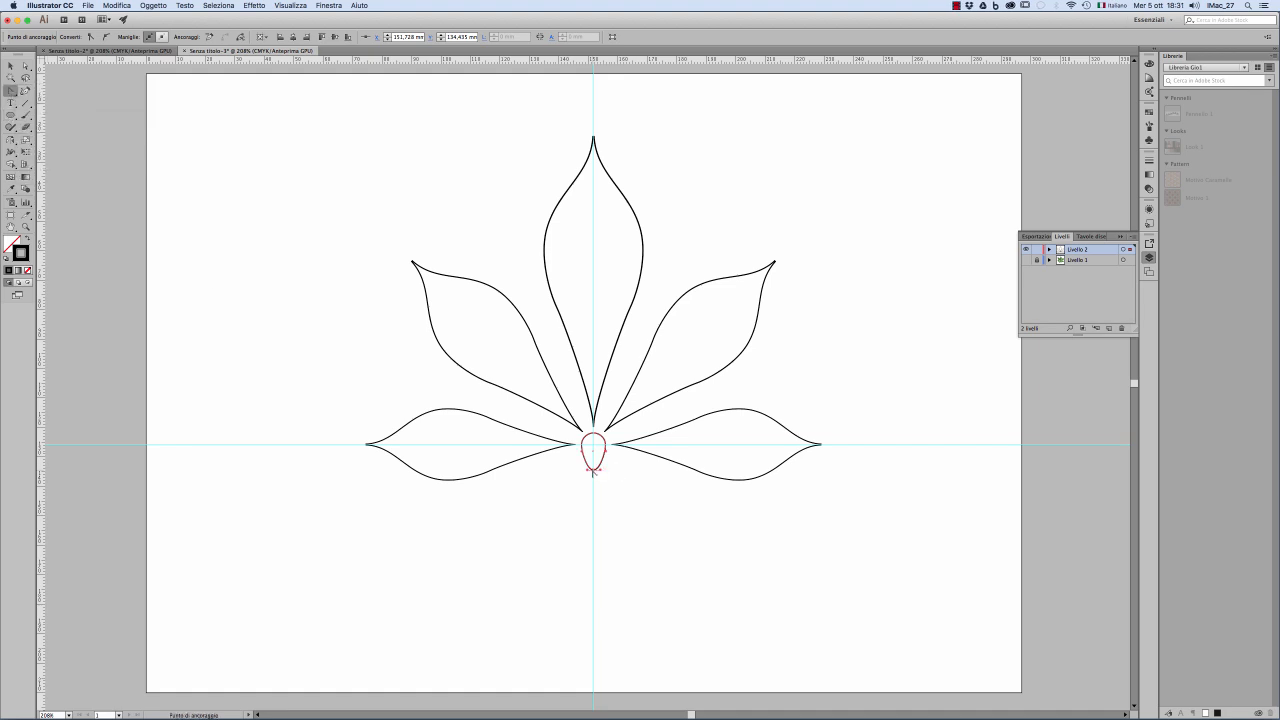
pyautogui.click(594, 469)
pyautogui.press('v')
pyautogui.click(276, 187)
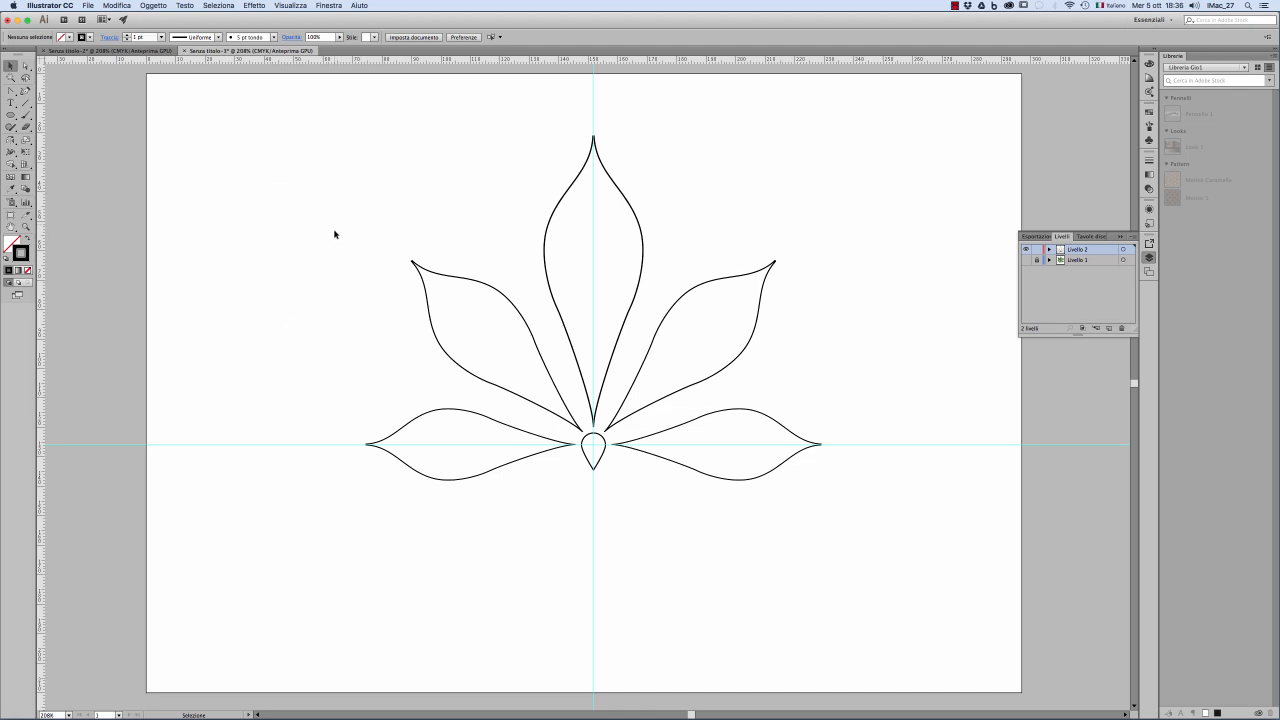
# Step: Select all five leaflets without the teardrop and set up an Offset Path of -3 mm with the preview on
pyautogui.moveTo(314, 172); pyautogui.dragTo(502, 489)
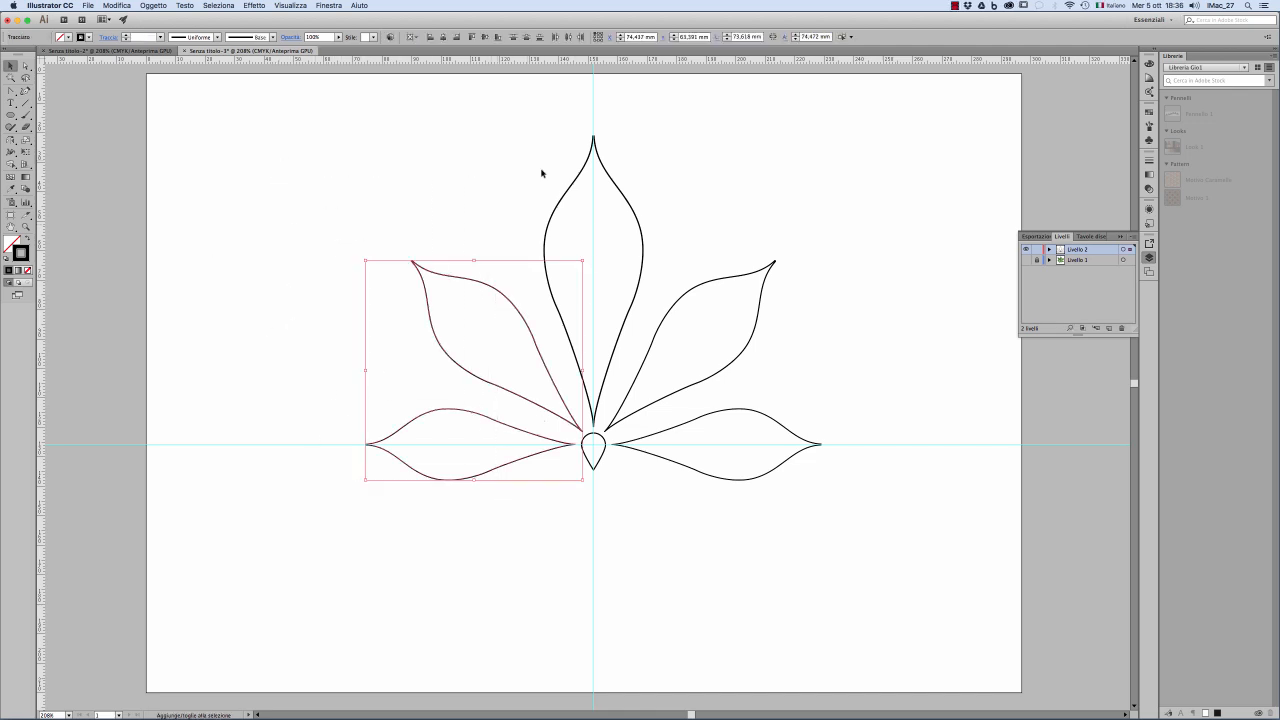
pyautogui.moveTo(541, 170); pyautogui.dragTo(632, 204)
pyautogui.moveTo(786, 228); pyautogui.dragTo(752, 511)
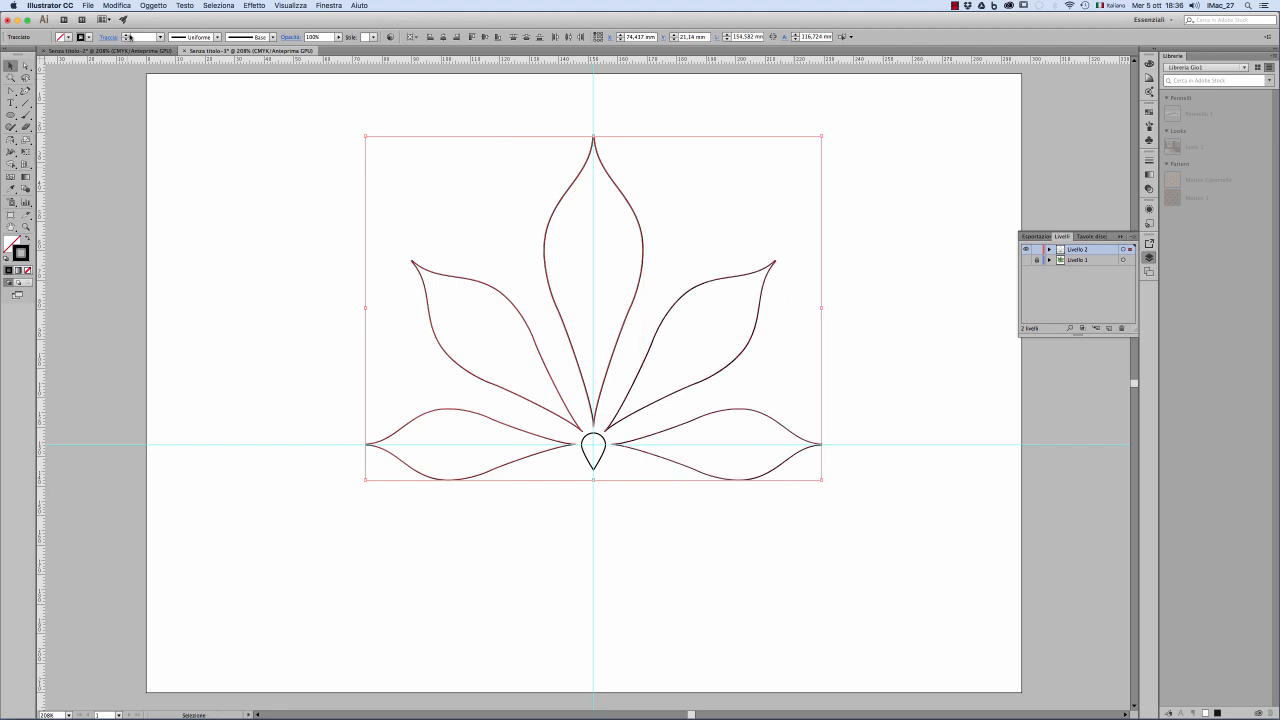
pyautogui.click(153, 5)
pyautogui.moveTo(164, 196)
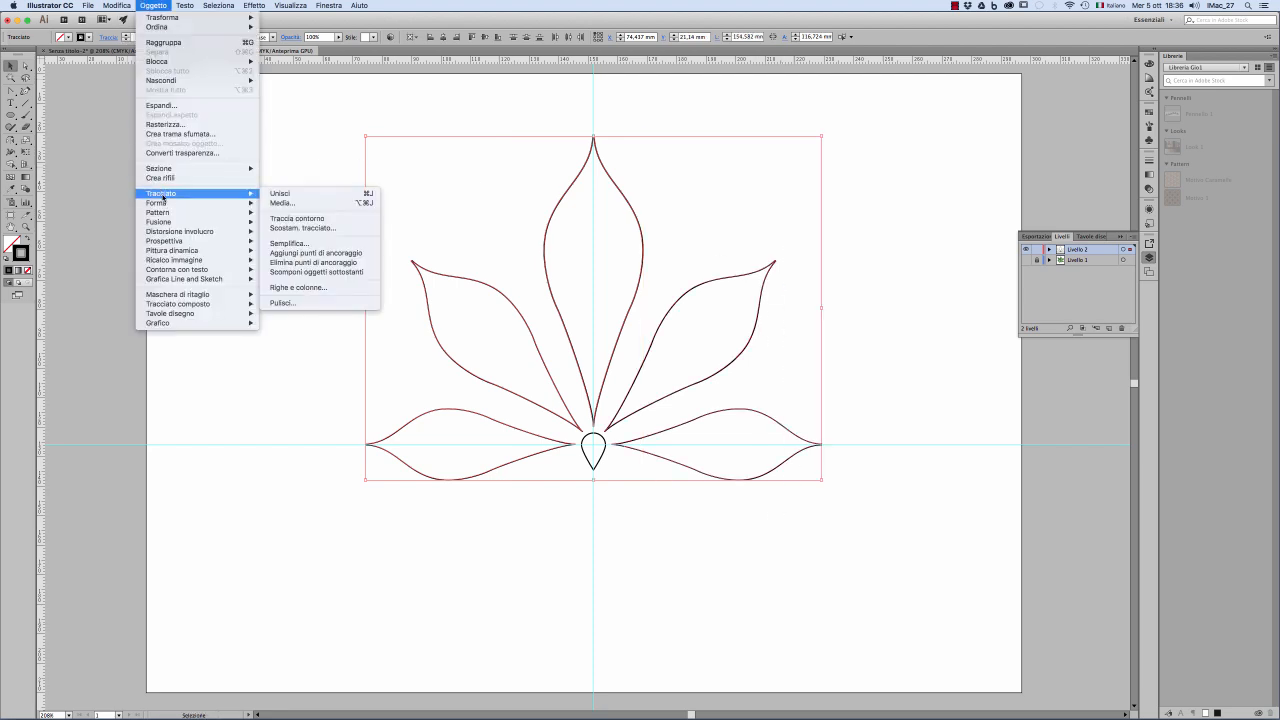
pyautogui.click(288, 228)
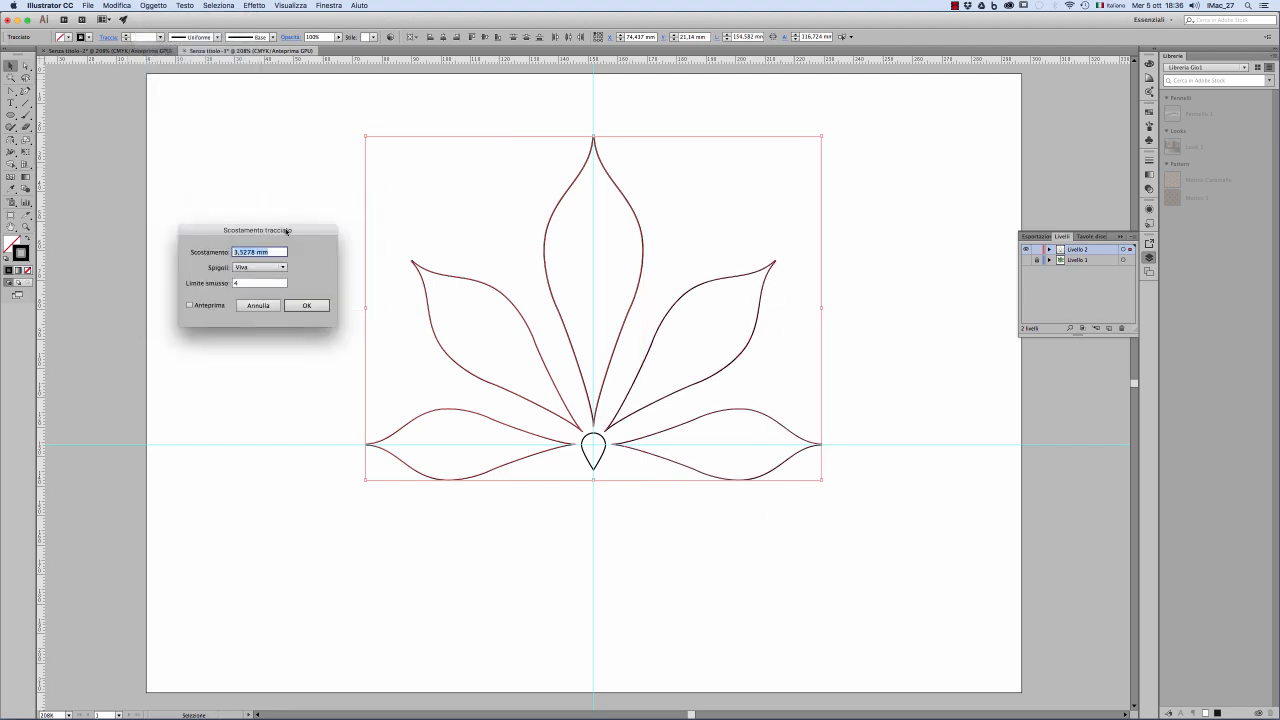
pyautogui.click(190, 305)
pyautogui.moveTo(254, 254); pyautogui.dragTo(233, 254)
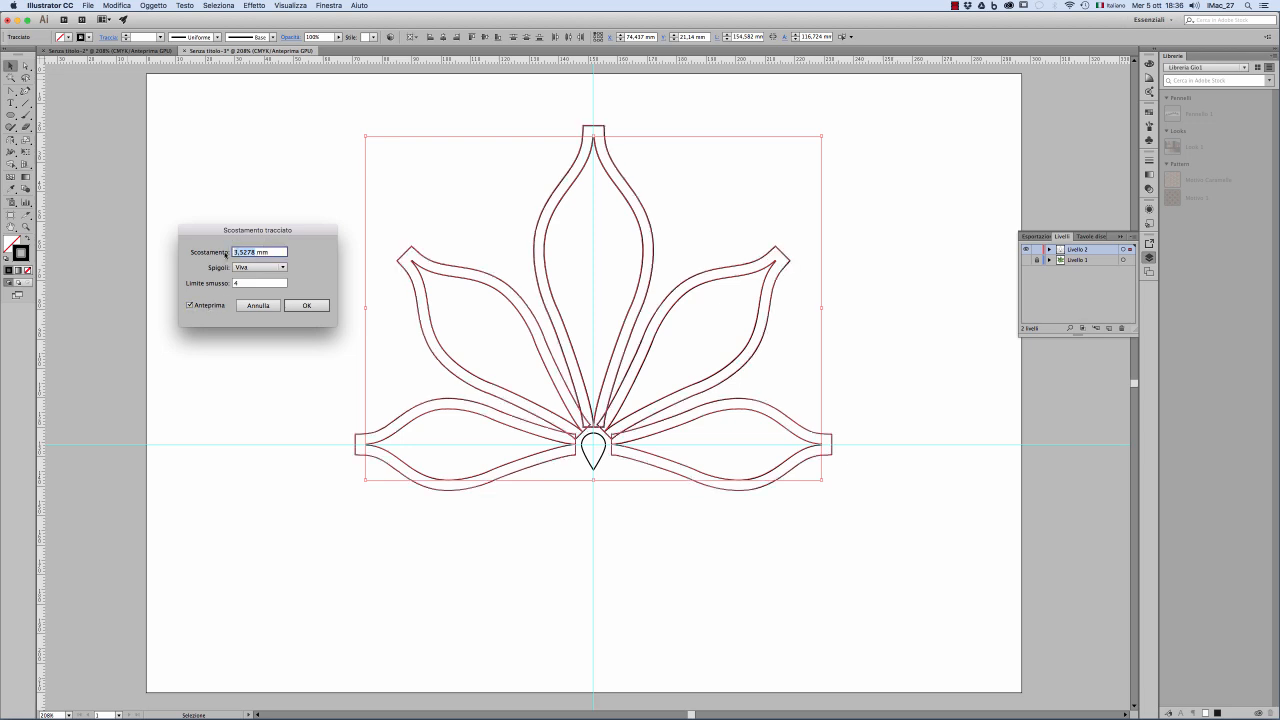
pyautogui.write('-3')
pyautogui.press('Tab')
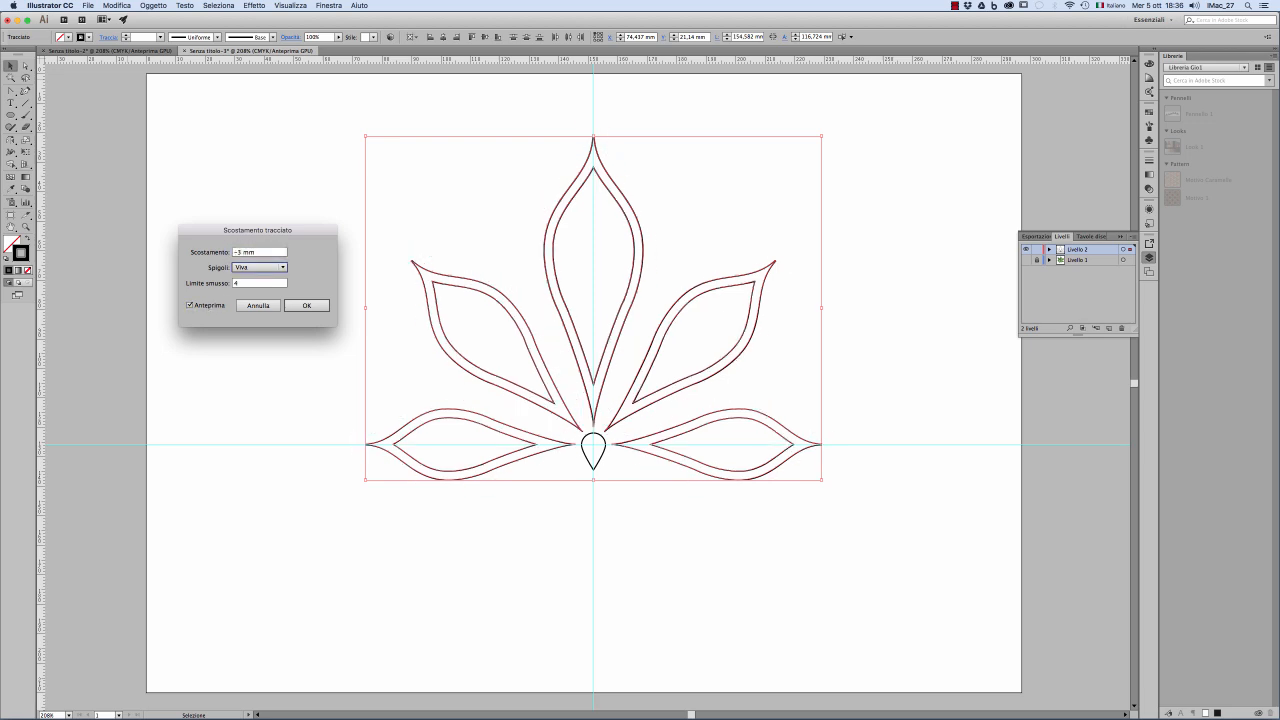
# Step: Try larger inward offsets in the preview, return the offset to -3 mm and apply it to the five leaflets
pyautogui.click(241, 253)
pyautogui.press('Down')
pyautogui.press('Down')
pyautogui.press('Down')
pyautogui.press('Down')
pyautogui.press('Down')
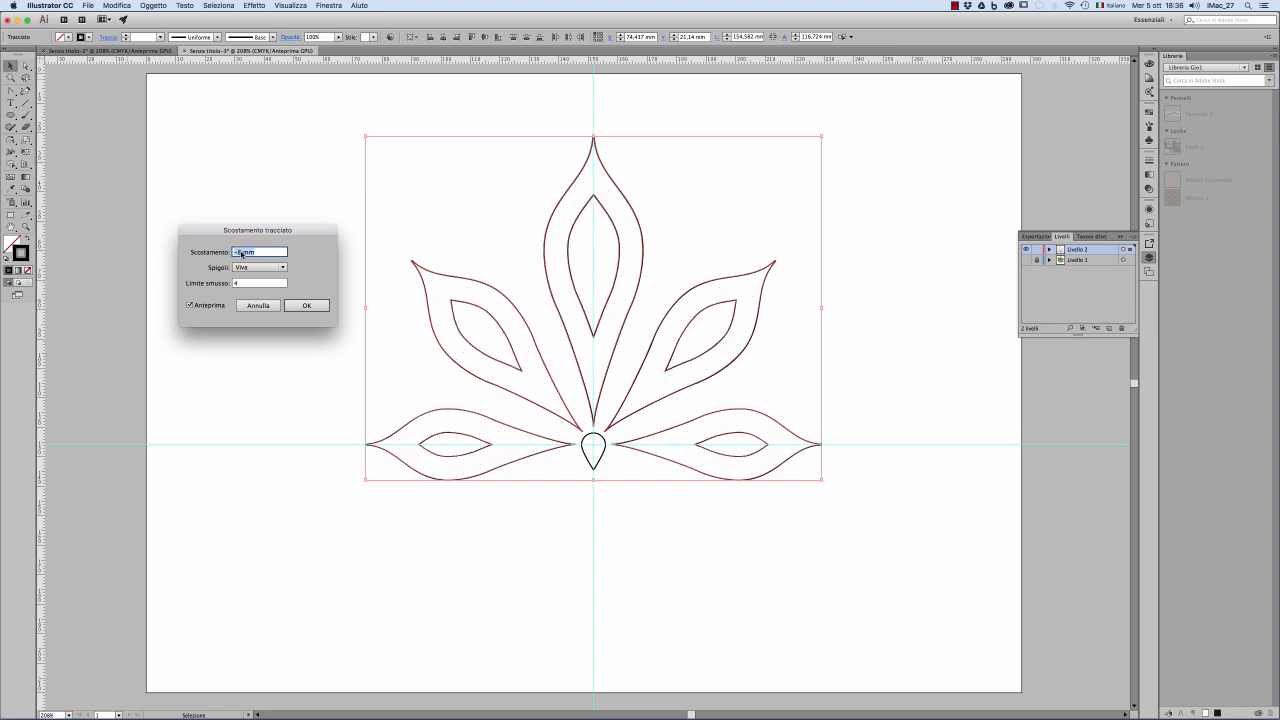
pyautogui.press('Up')
pyautogui.press('Up')
pyautogui.press('Up')
pyautogui.press('Up')
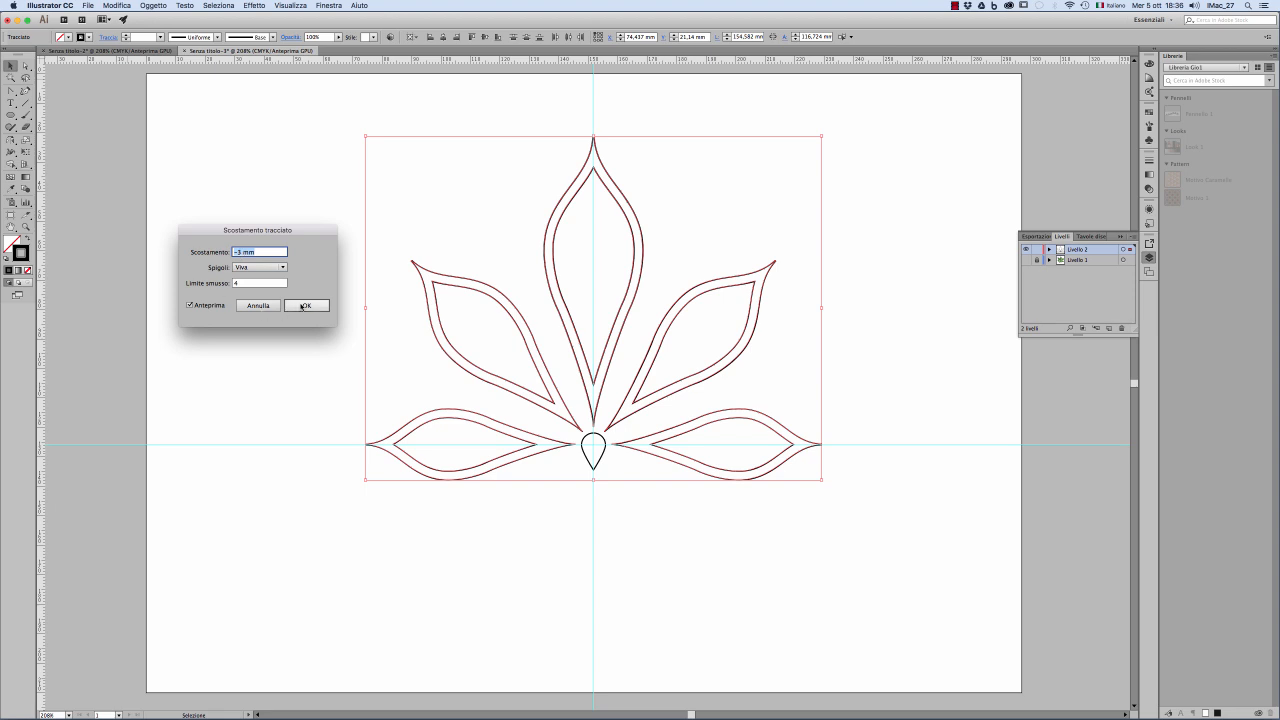
pyautogui.click(301, 306)
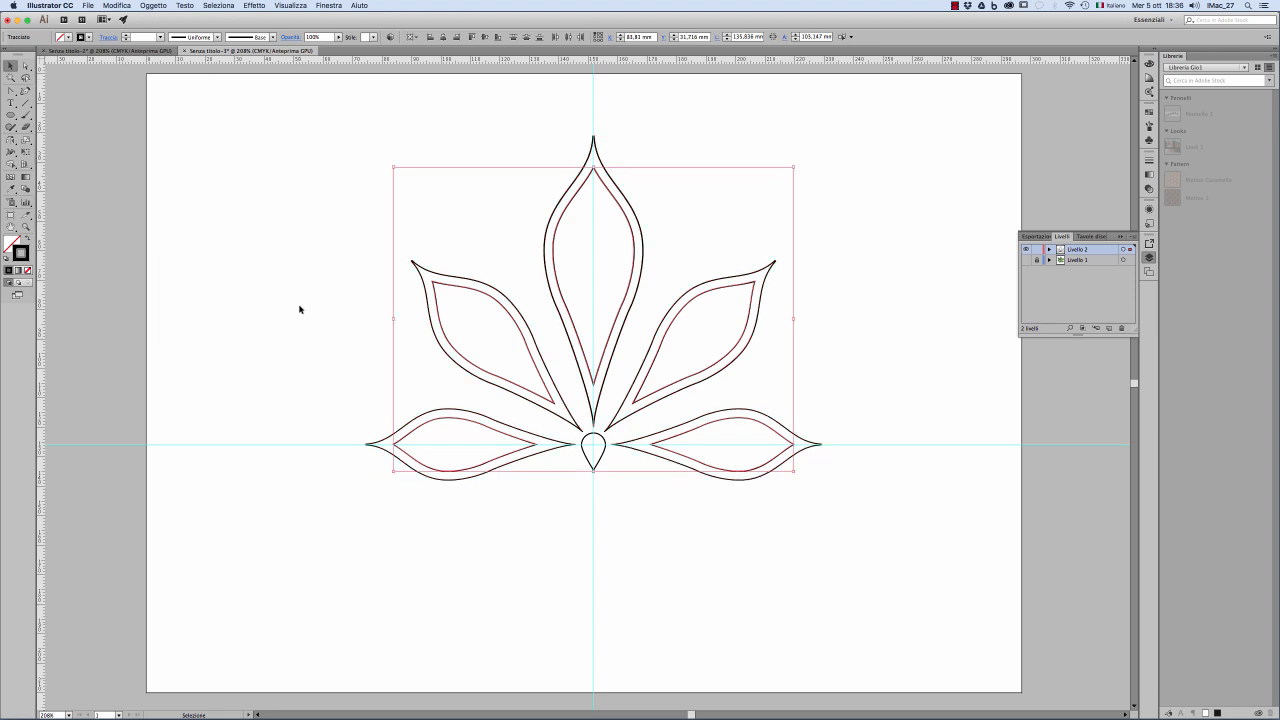
pyautogui.click(299, 309)
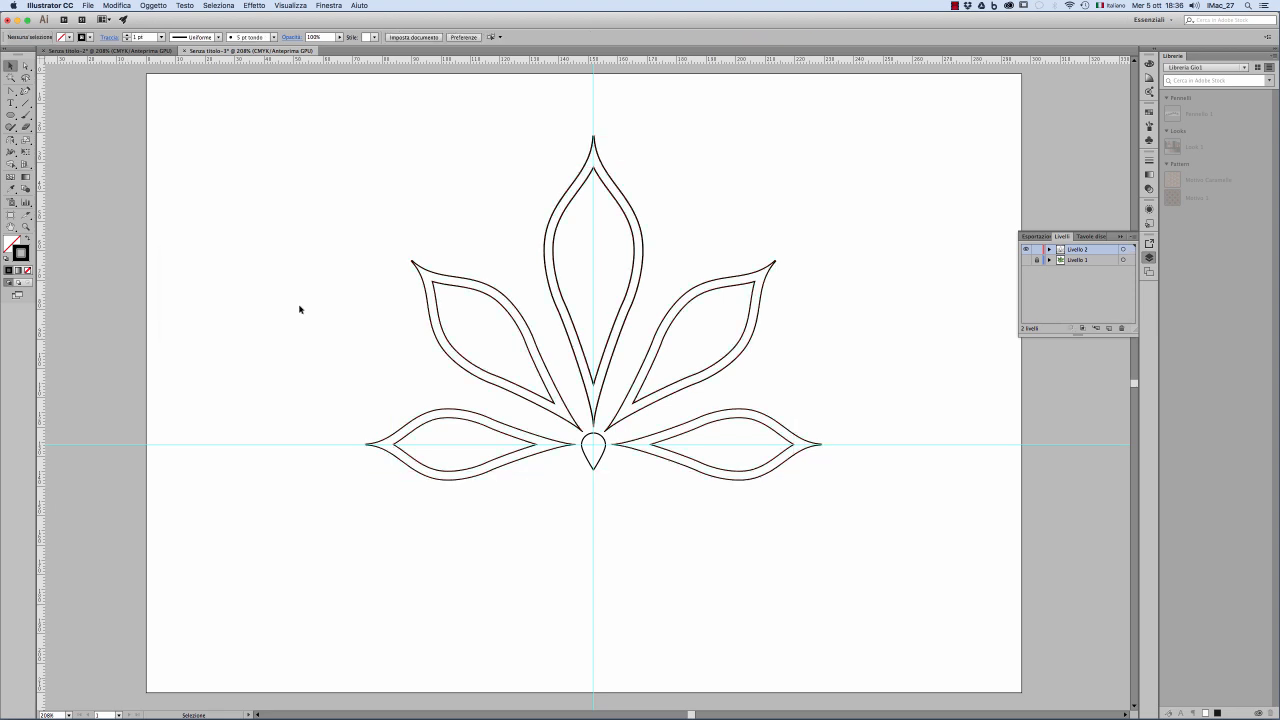
# Step: Select the inner outlines of all five leaflets and offset them by another -3 mm, checking the preview
pyautogui.click(470, 423)
pyautogui.keyDown('shift'); pyautogui.click(508, 315); pyautogui.keyUp('shift')
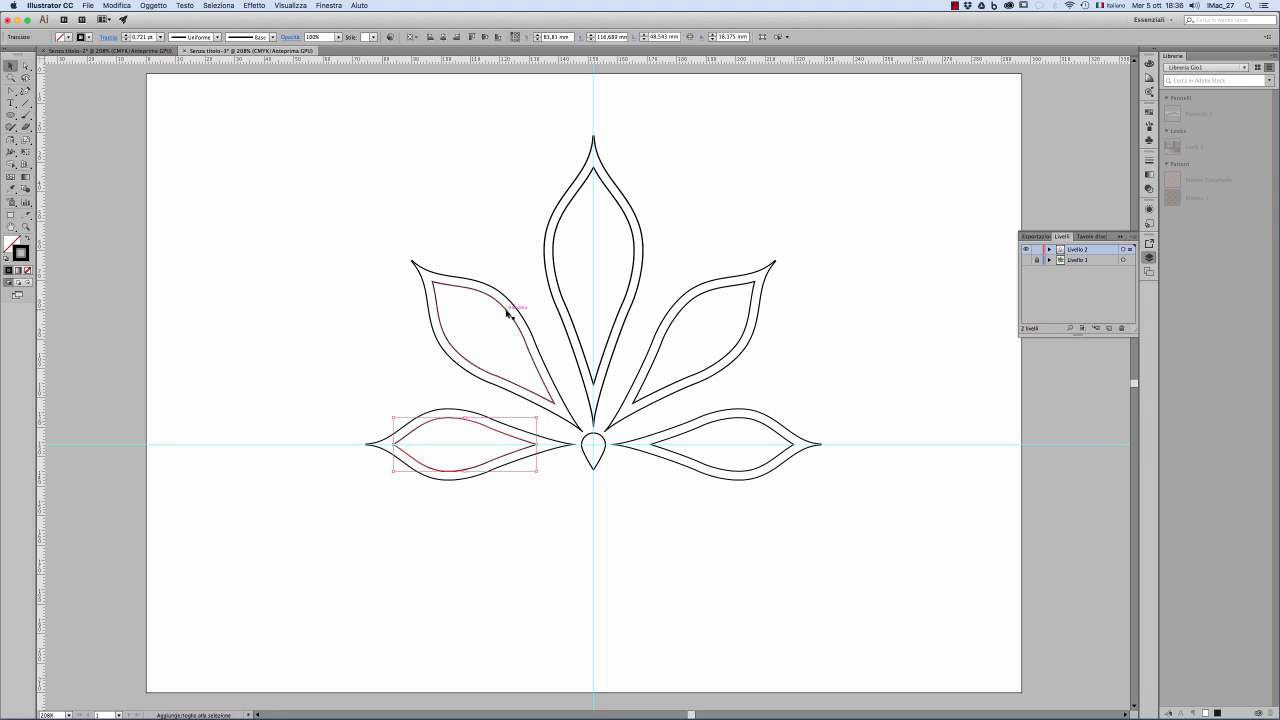
pyautogui.keyDown('shift'); pyautogui.click(552, 252); pyautogui.keyUp('shift')
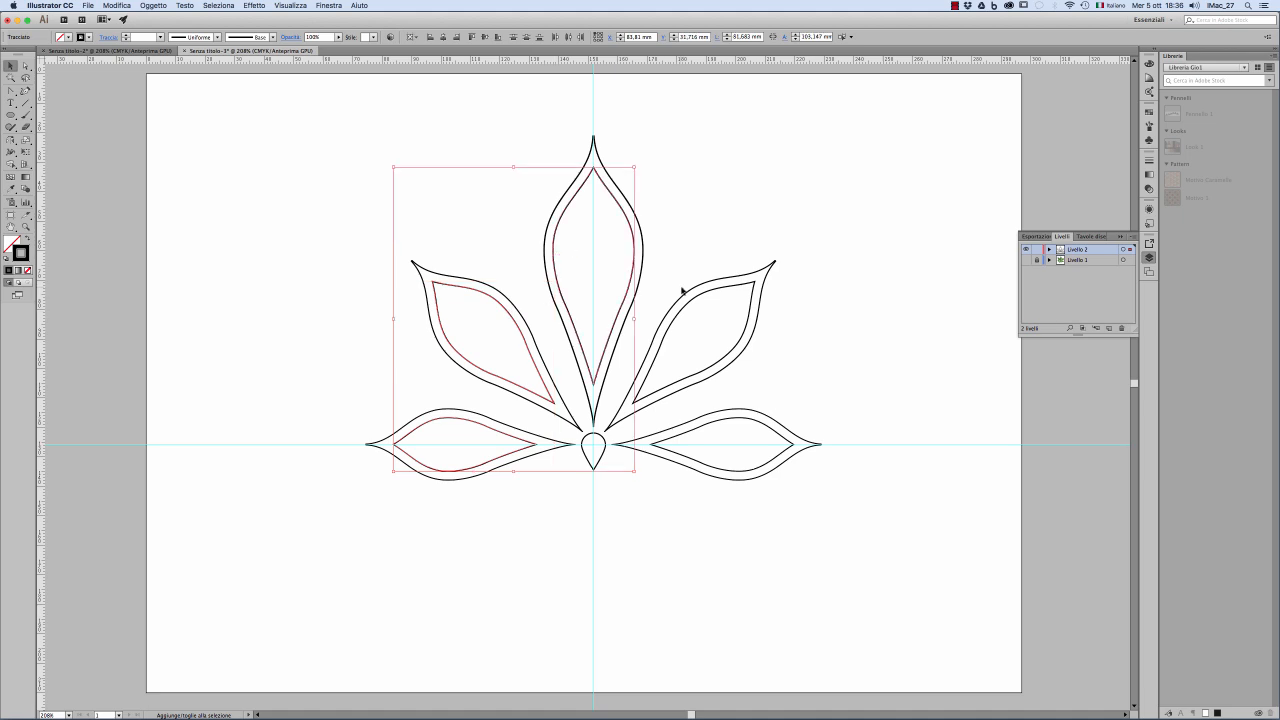
pyautogui.keyDown('shift'); pyautogui.click(697, 300); pyautogui.keyUp('shift')
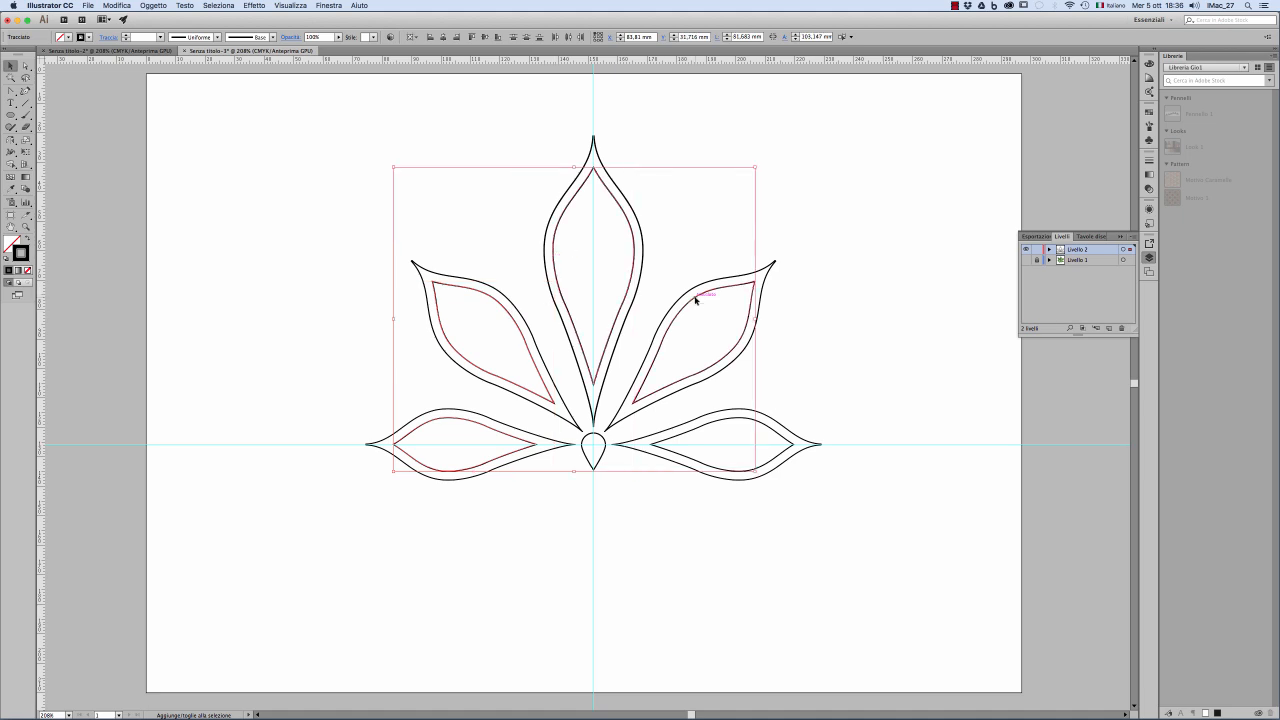
pyautogui.keyDown('shift'); pyautogui.click(775, 433); pyautogui.keyUp('shift')
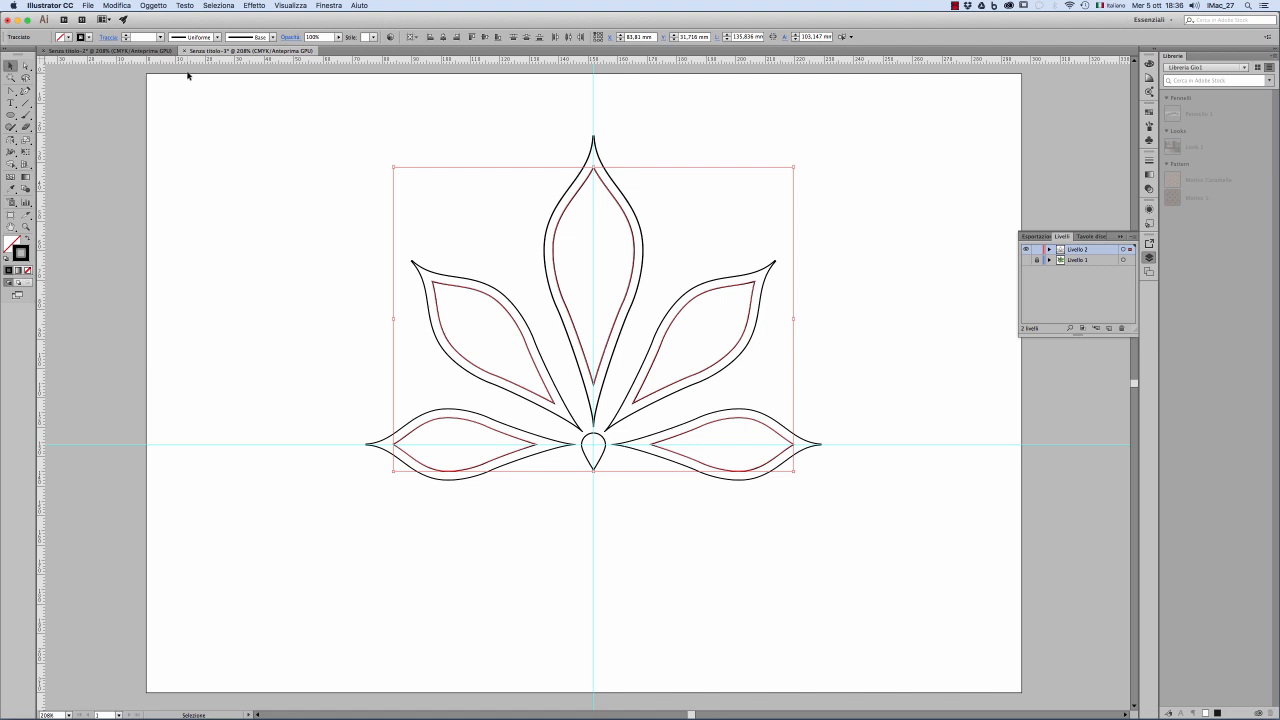
pyautogui.click(153, 5)
pyautogui.moveTo(197, 194)
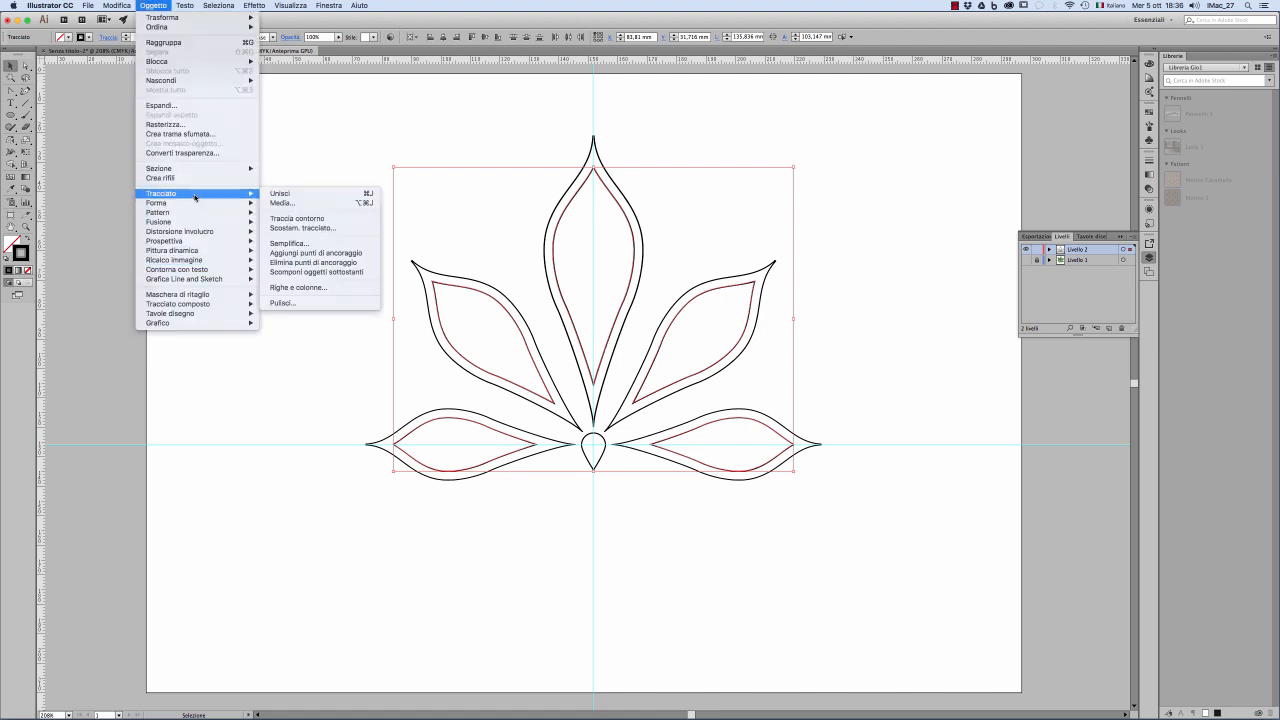
pyautogui.click(291, 230)
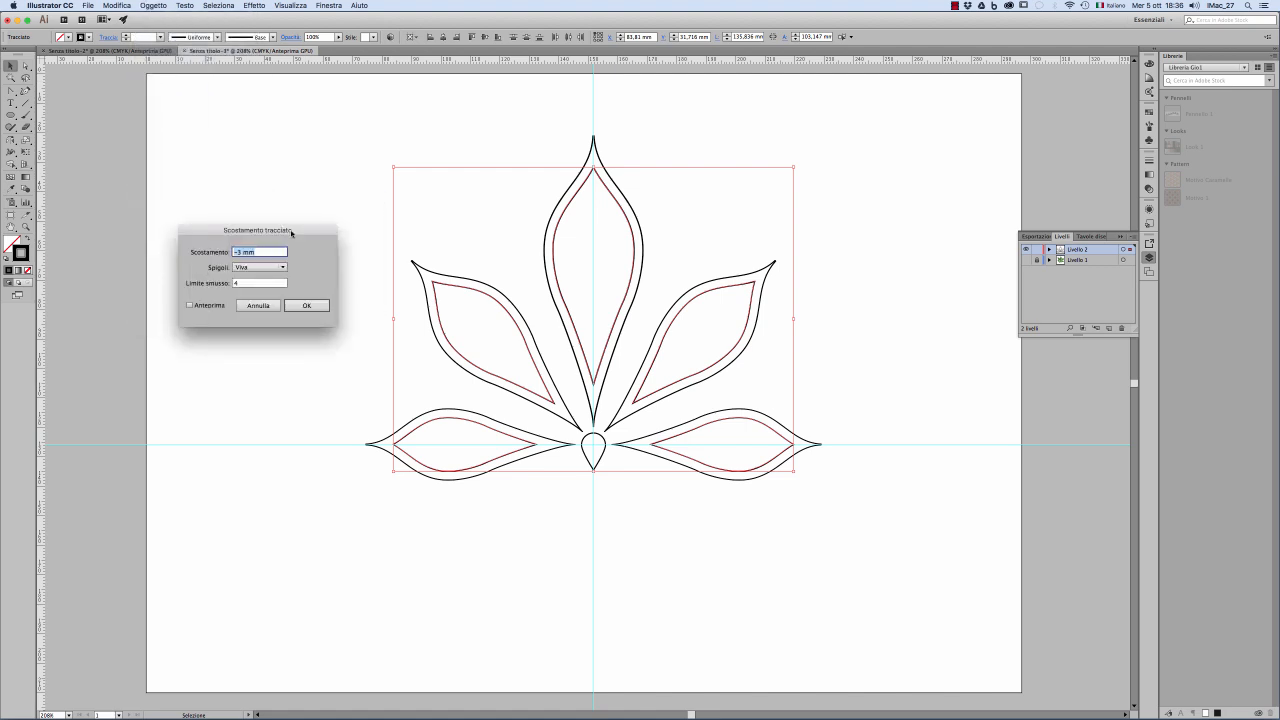
pyautogui.click(206, 307)
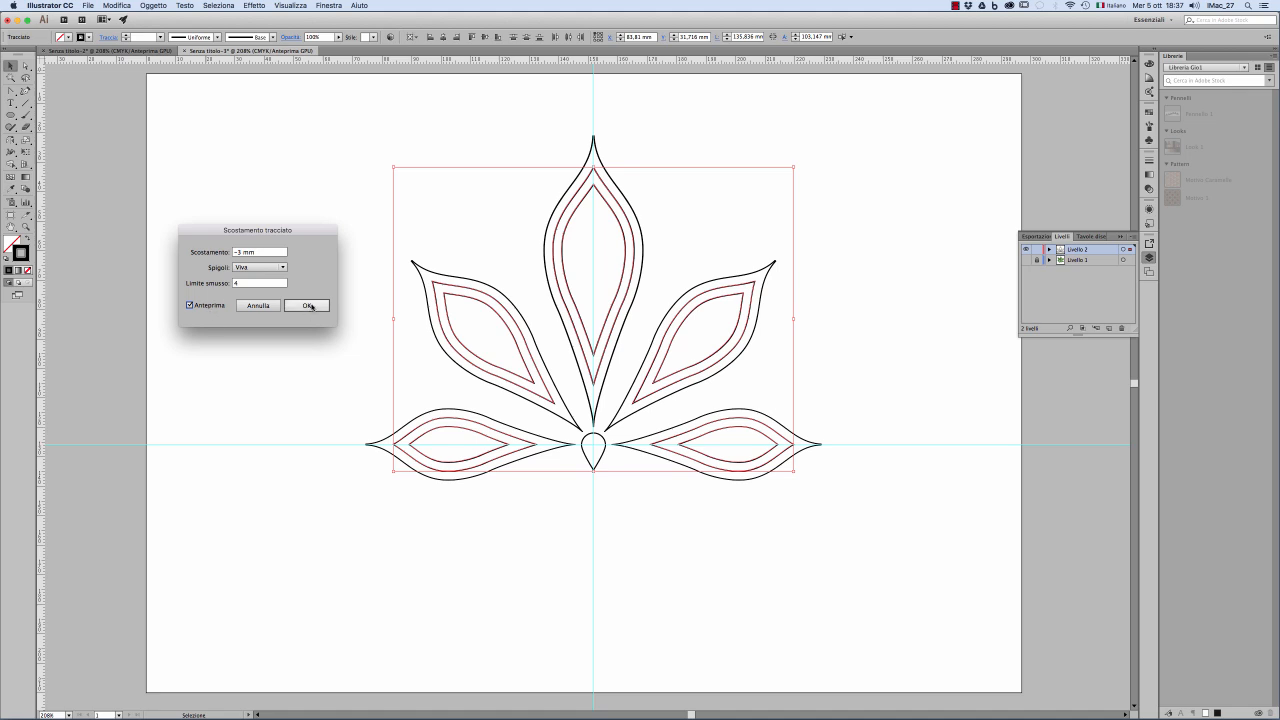
pyautogui.click(312, 306)
pyautogui.click(314, 343)
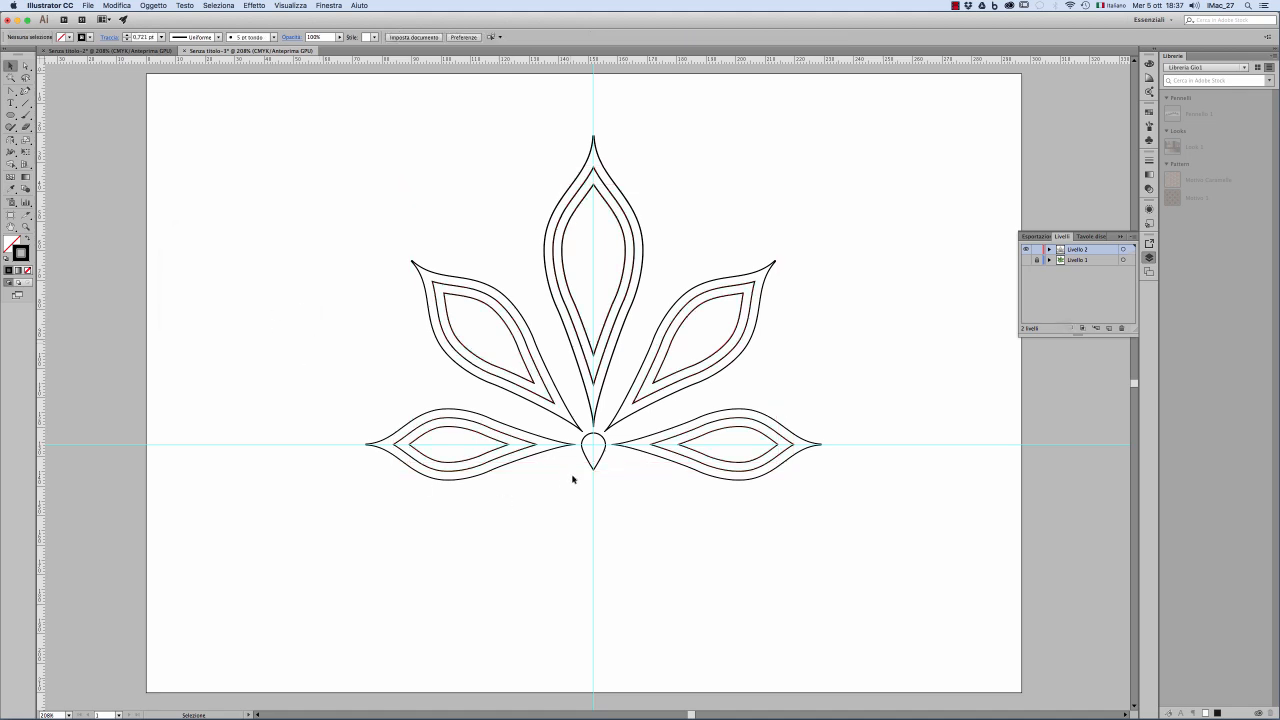
# Step: Offset the central teardrop's path by -2 mm with the preview on
pyautogui.click(601, 456)
pyautogui.click(153, 5)
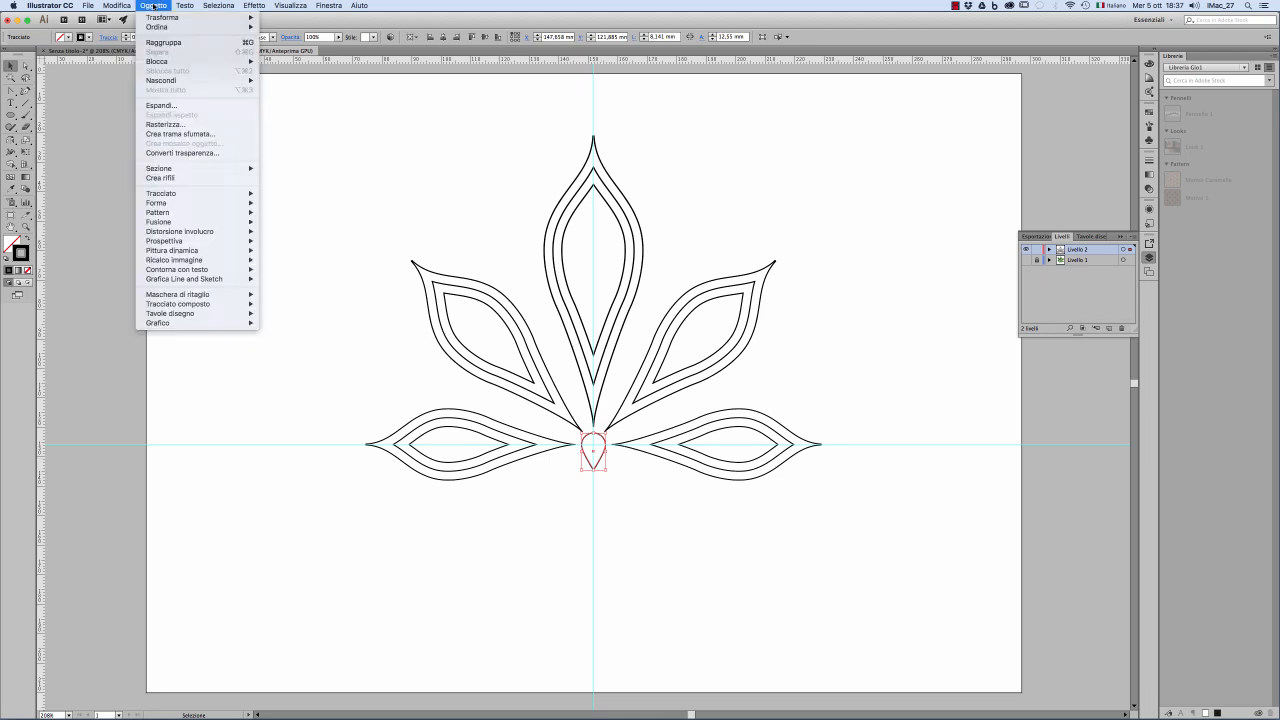
pyautogui.moveTo(181, 279)
pyautogui.moveTo(237, 196)
pyautogui.click(272, 228)
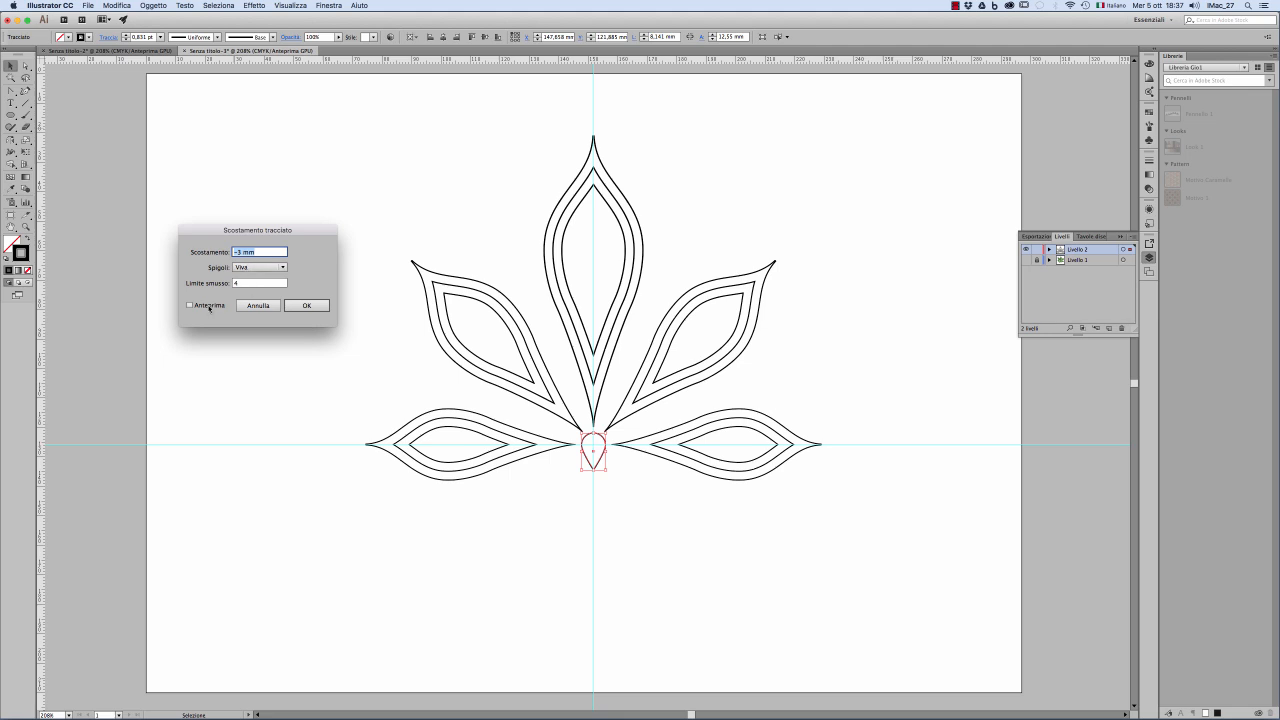
pyautogui.click(189, 305)
pyautogui.click(240, 253)
pyautogui.press('Tab')
pyautogui.moveTo(248, 254); pyautogui.dragTo(239, 253)
pyautogui.write('2,5')
pyautogui.press('Tab')
pyautogui.click(318, 310)
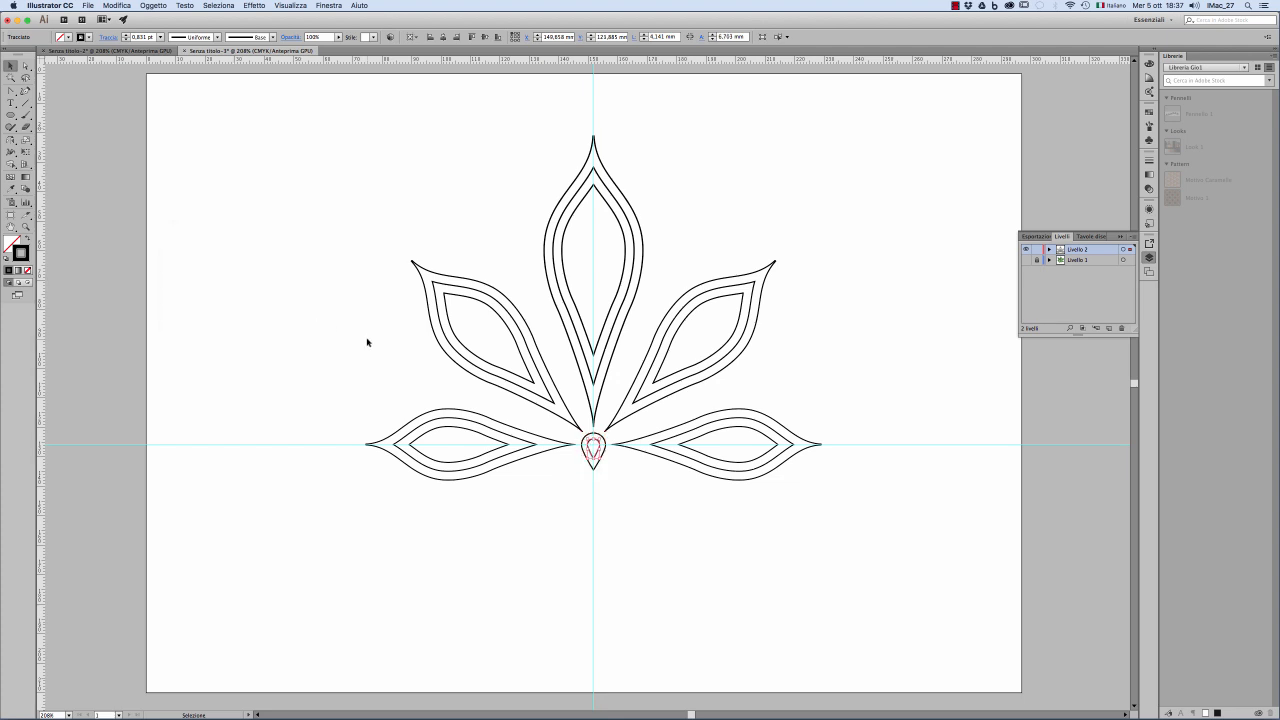
pyautogui.click(362, 341)
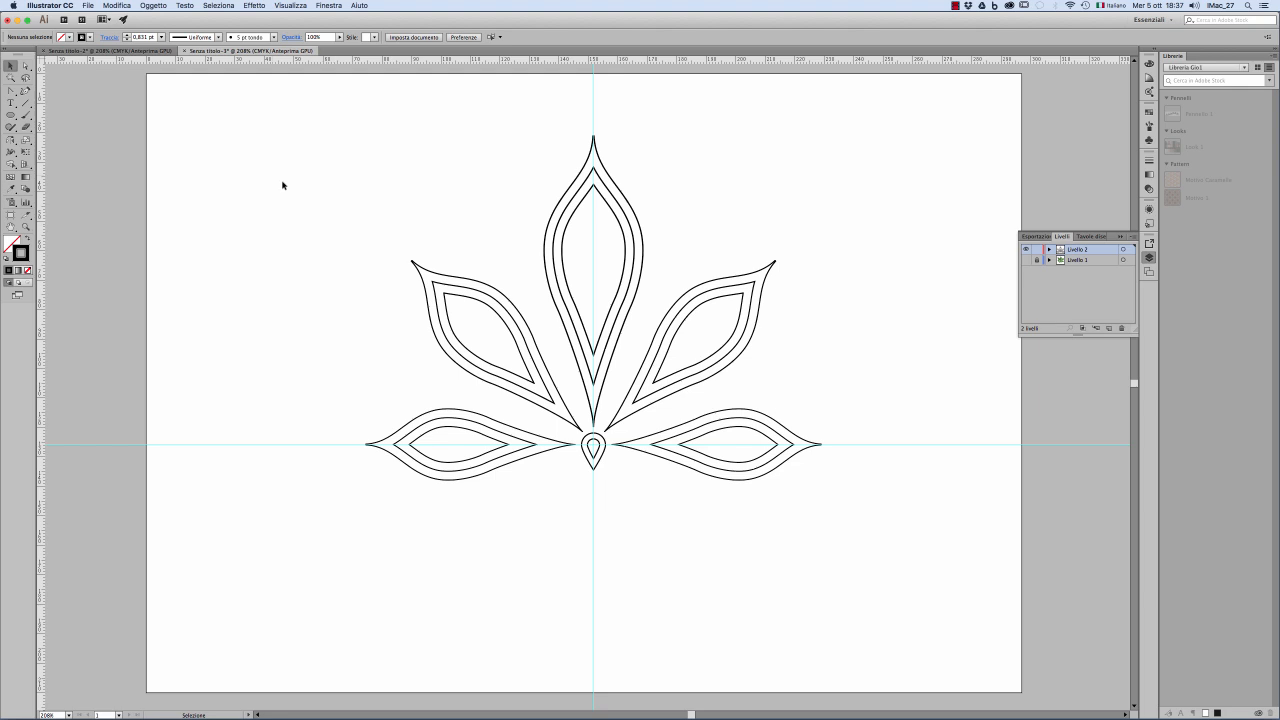
# Step: Fill the innermost shapes of all five leaflets with black
pyautogui.moveTo(270, 172); pyautogui.dragTo(829, 515)
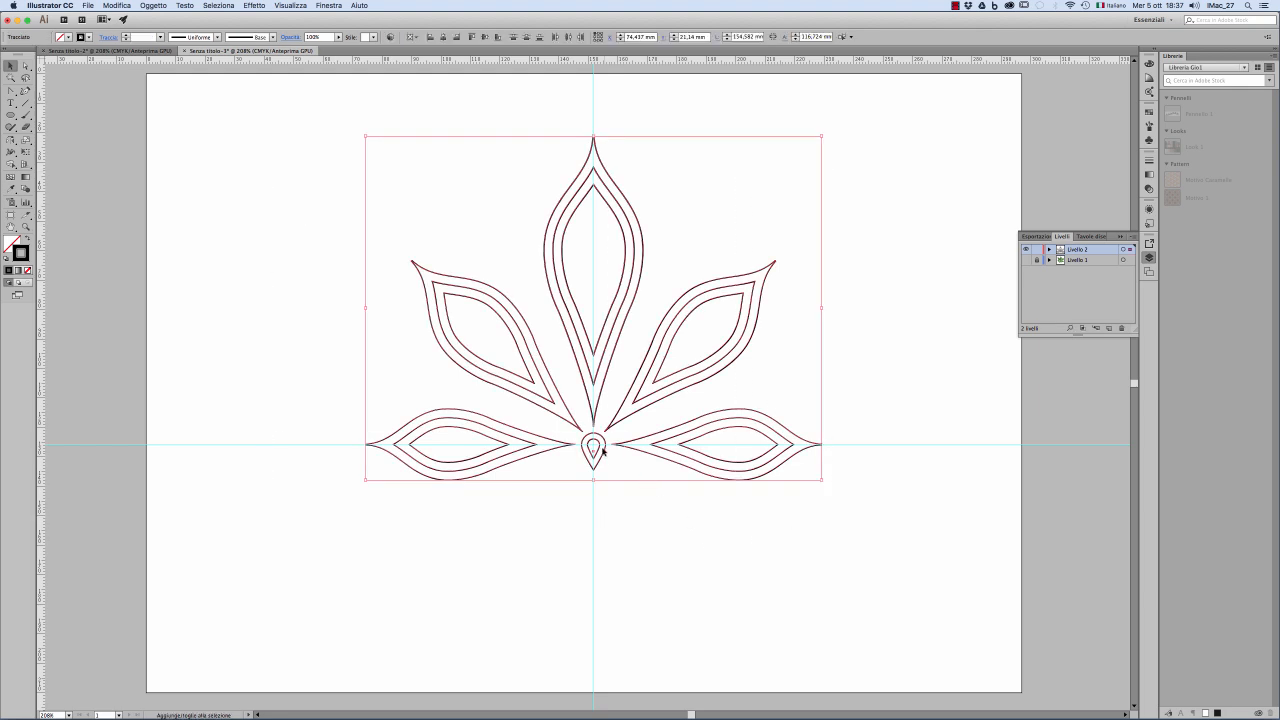
pyautogui.click(645, 536)
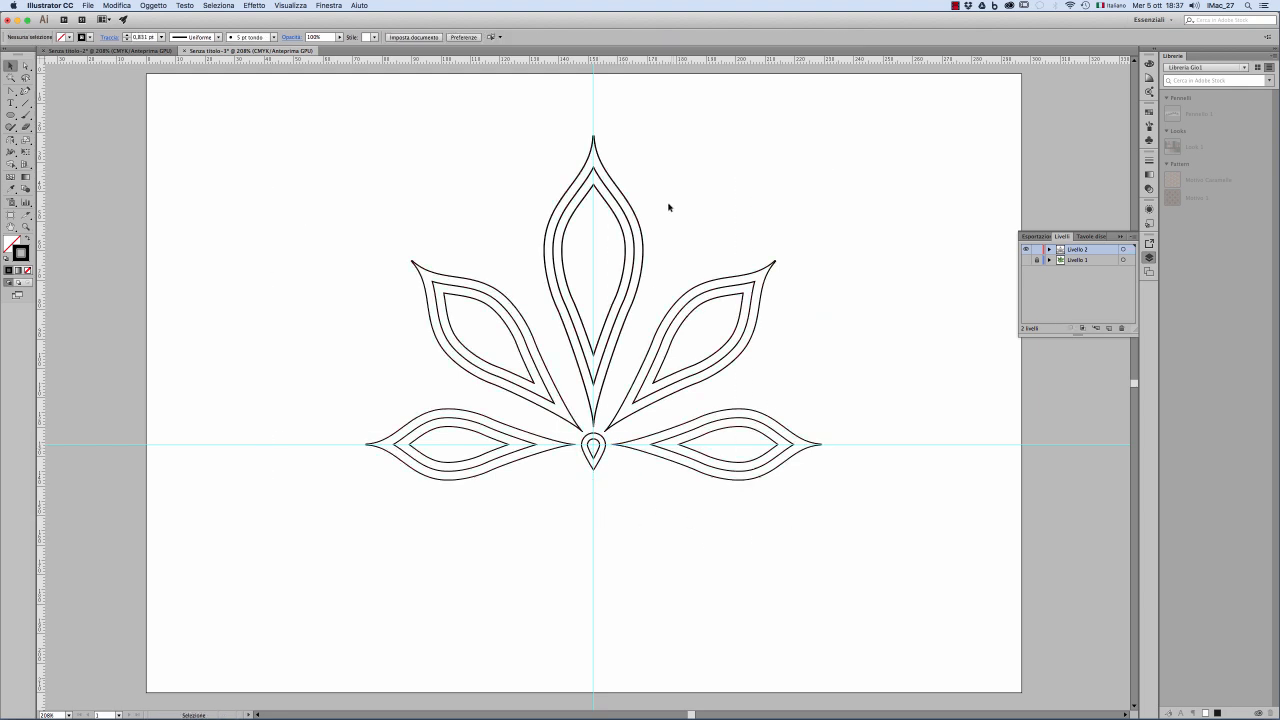
pyautogui.click(610, 206)
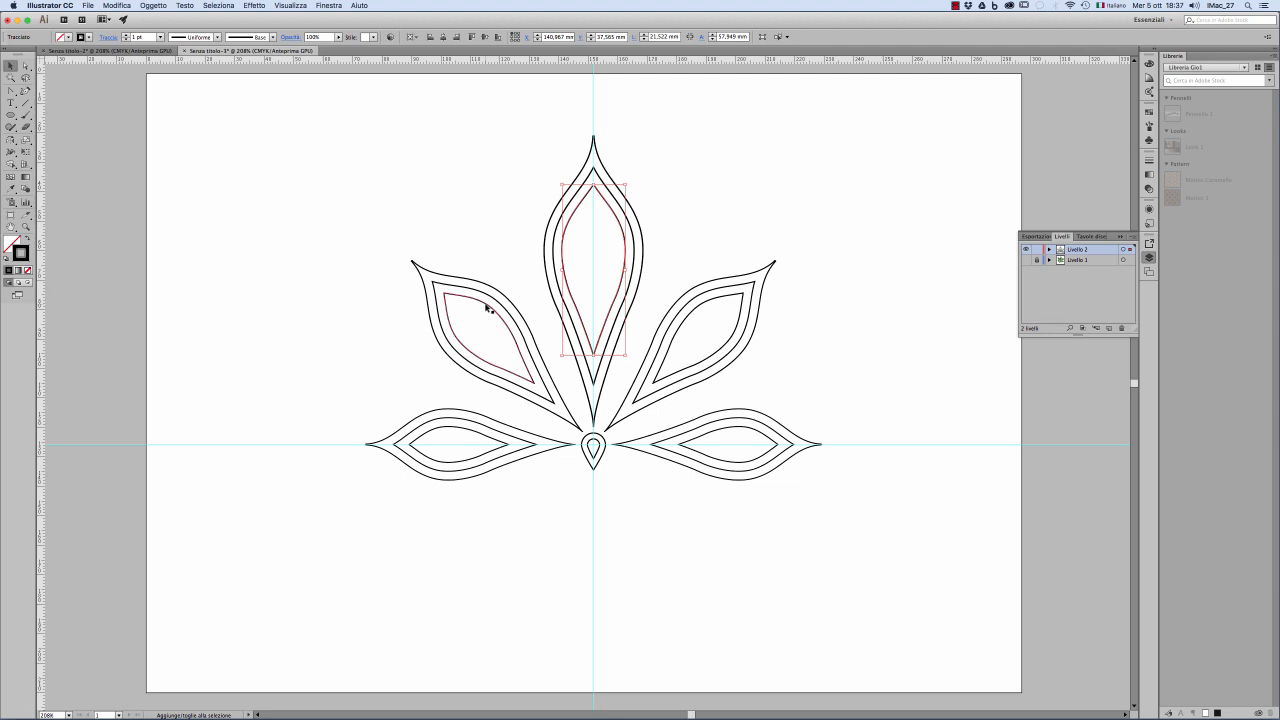
pyautogui.keyDown('shift'); pyautogui.click(487, 307); pyautogui.keyUp('shift')
pyautogui.keyDown('shift'); pyautogui.click(471, 431); pyautogui.keyUp('shift')
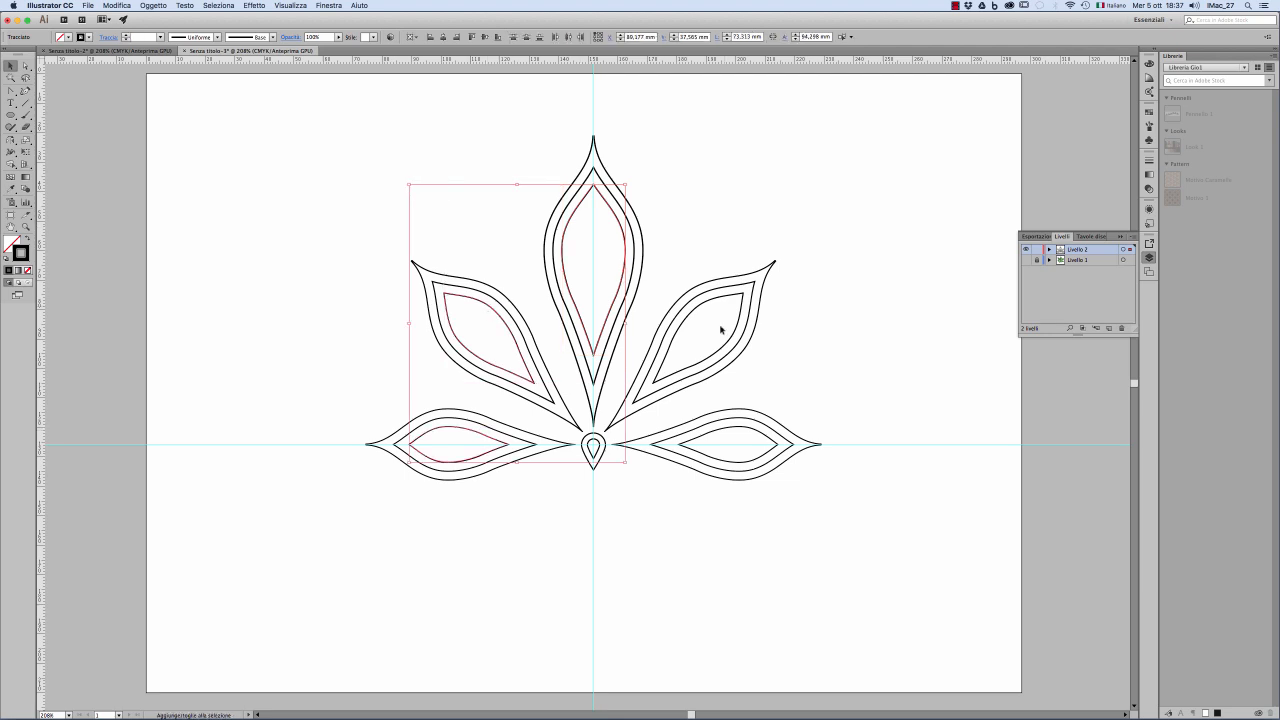
pyautogui.keyDown('shift'); pyautogui.click(714, 298); pyautogui.keyUp('shift')
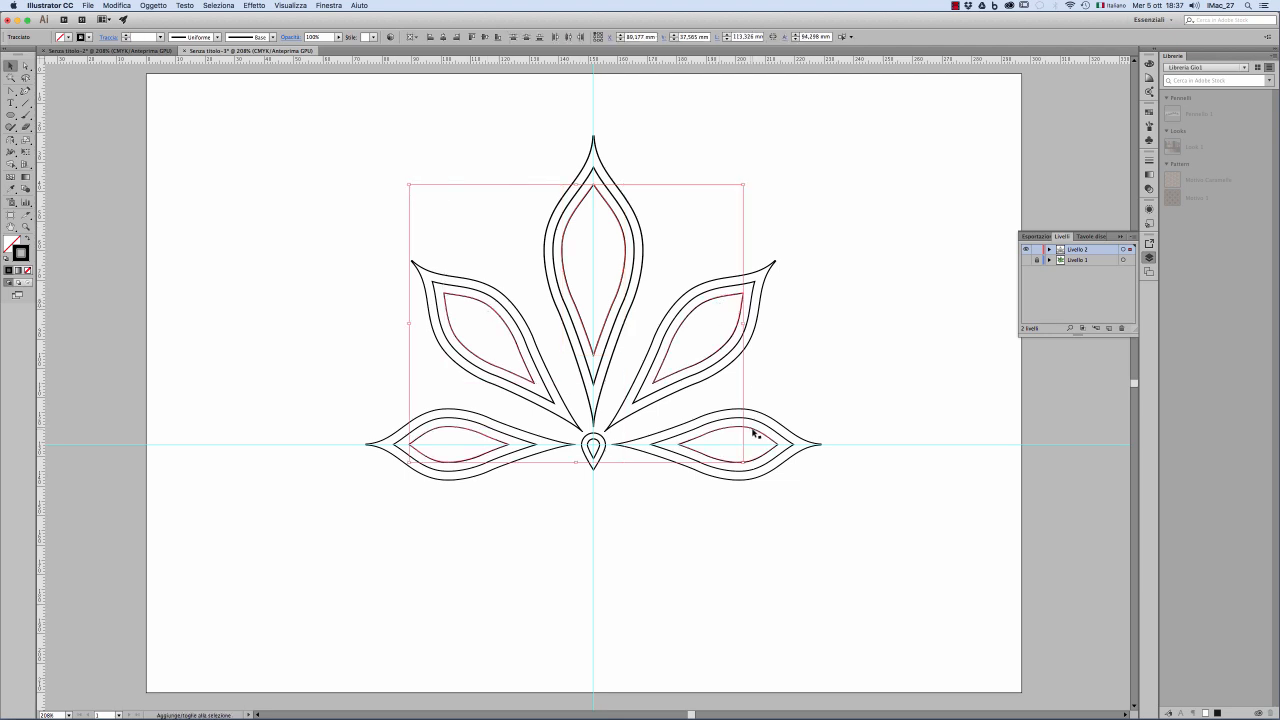
pyautogui.keyDown('shift'); pyautogui.click(755, 430); pyautogui.keyUp('shift')
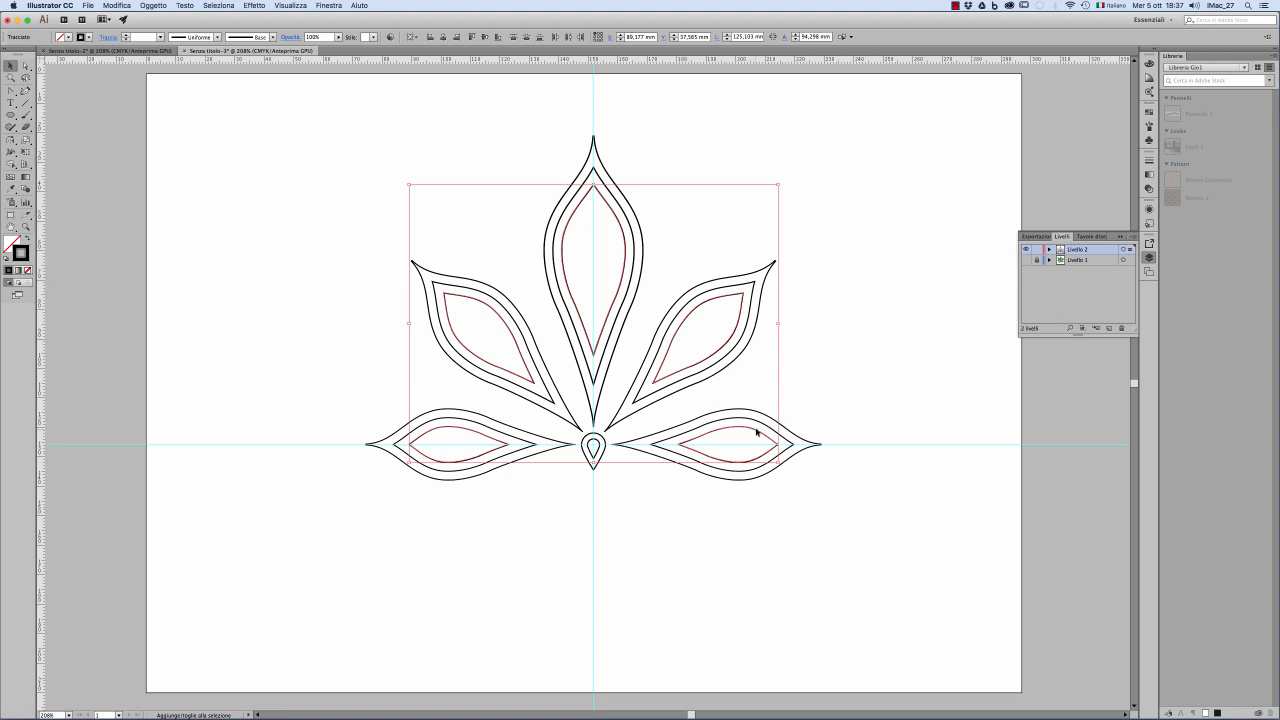
pyautogui.click(61, 37)
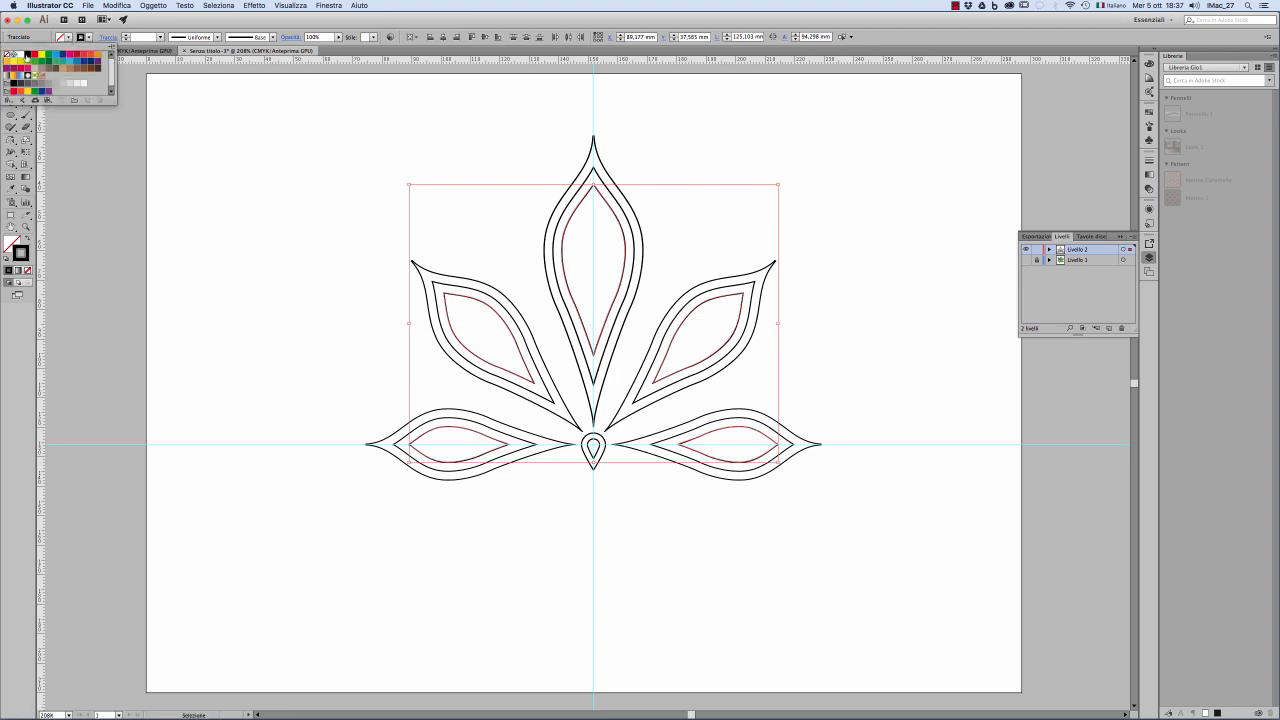
pyautogui.click(27, 55)
pyautogui.click(296, 190)
pyautogui.click(290, 186)
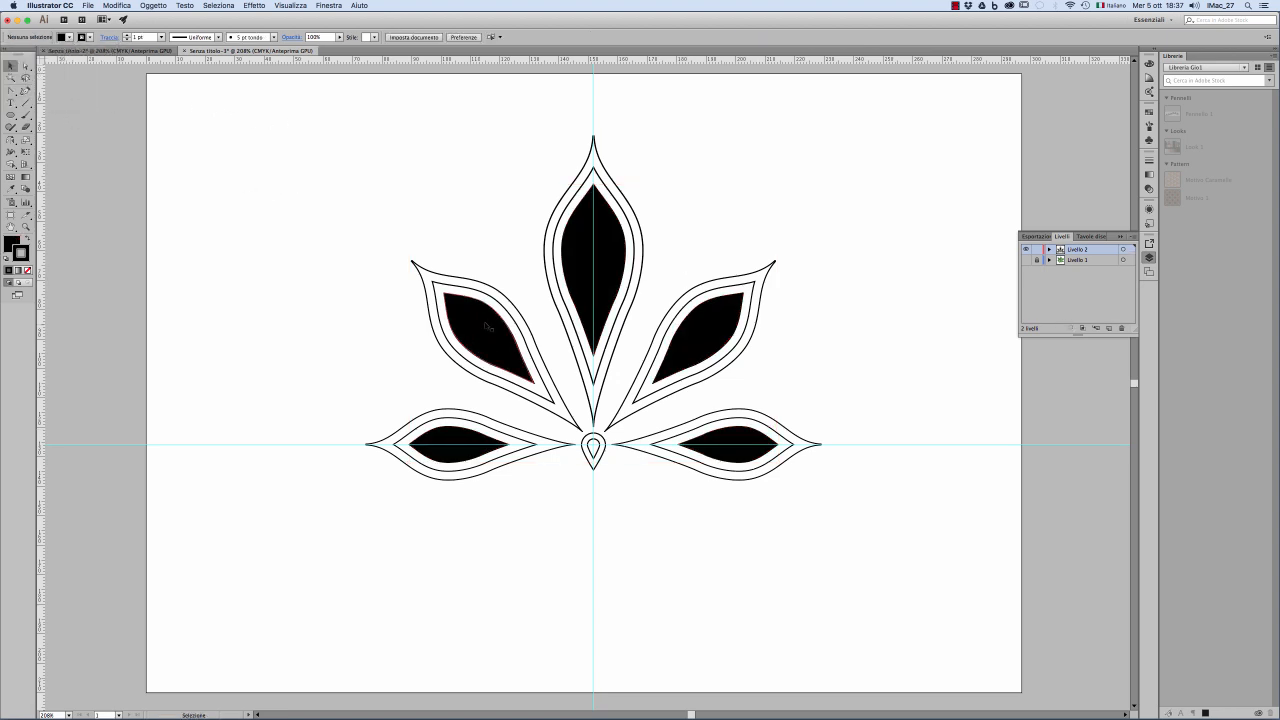
# Step: Fill the middle outlines of all five leaflets with white
pyautogui.click(489, 296)
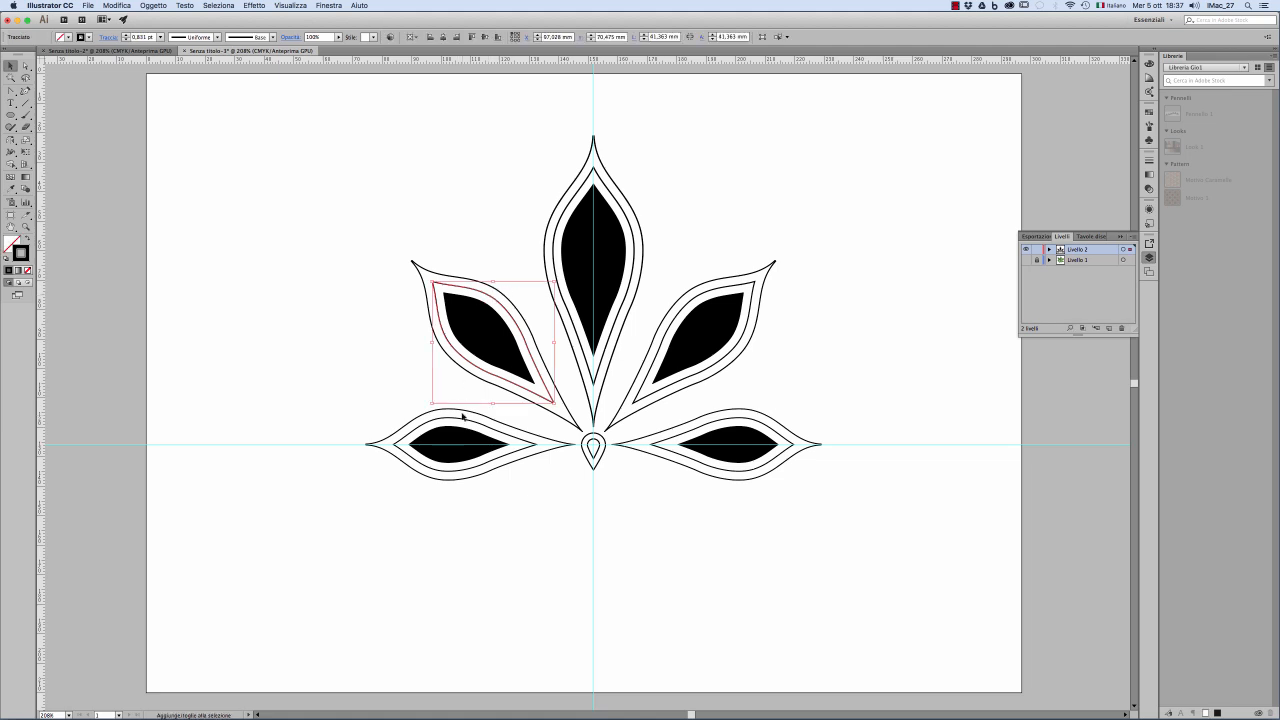
pyautogui.keyDown('shift'); pyautogui.click(462, 421); pyautogui.keyUp('shift')
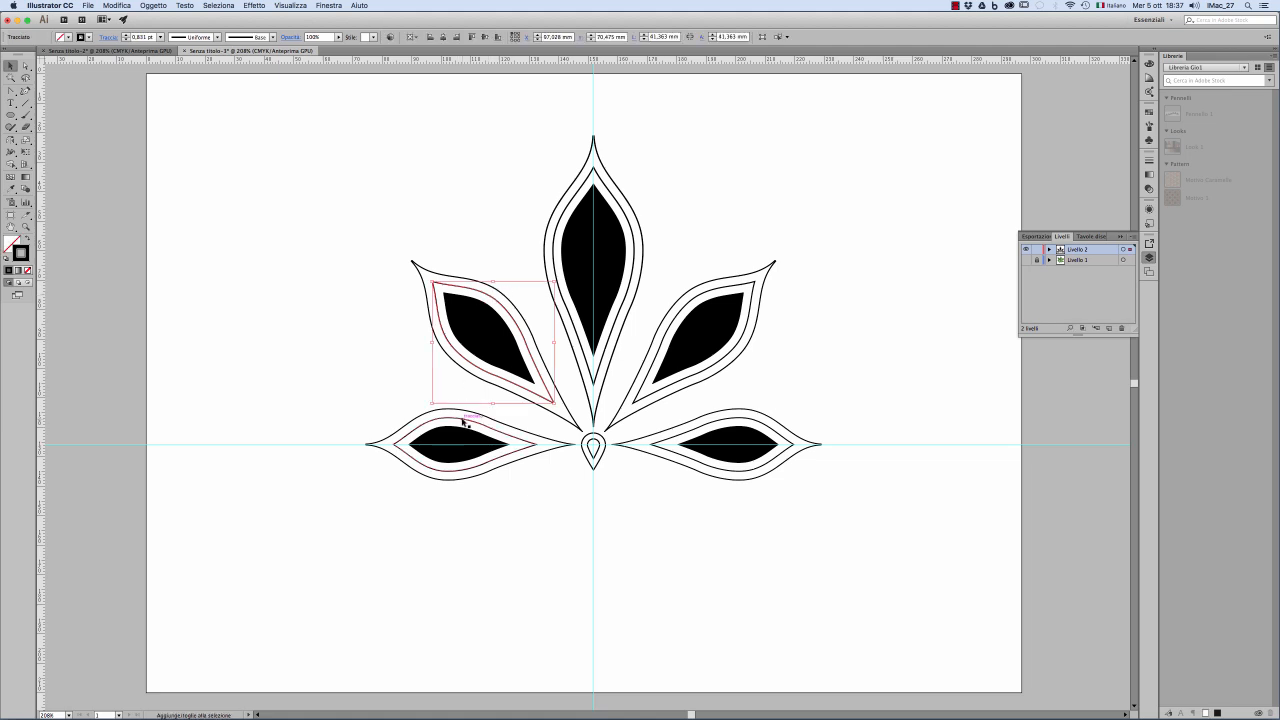
pyautogui.keyDown('shift'); pyautogui.click(696, 428); pyautogui.keyUp('shift')
pyautogui.keyDown('shift'); pyautogui.click(749, 299); pyautogui.keyUp('shift')
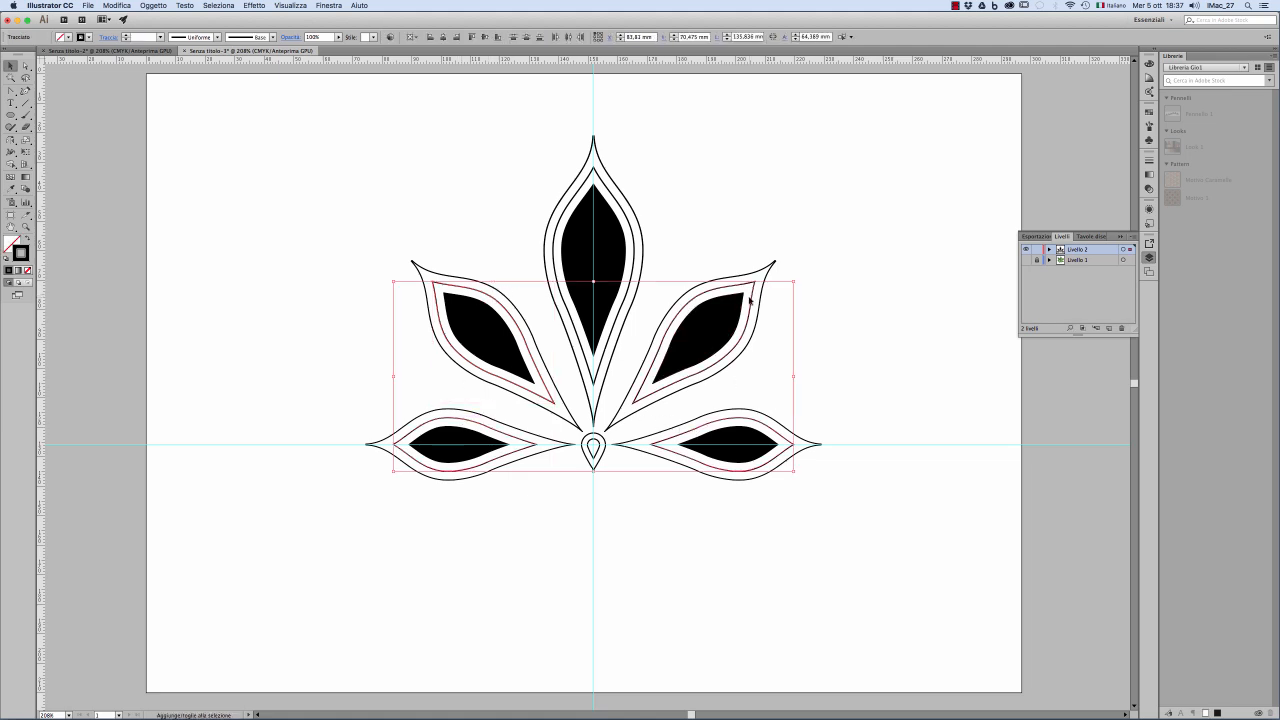
pyautogui.keyDown('shift'); pyautogui.click(606, 187); pyautogui.keyUp('shift')
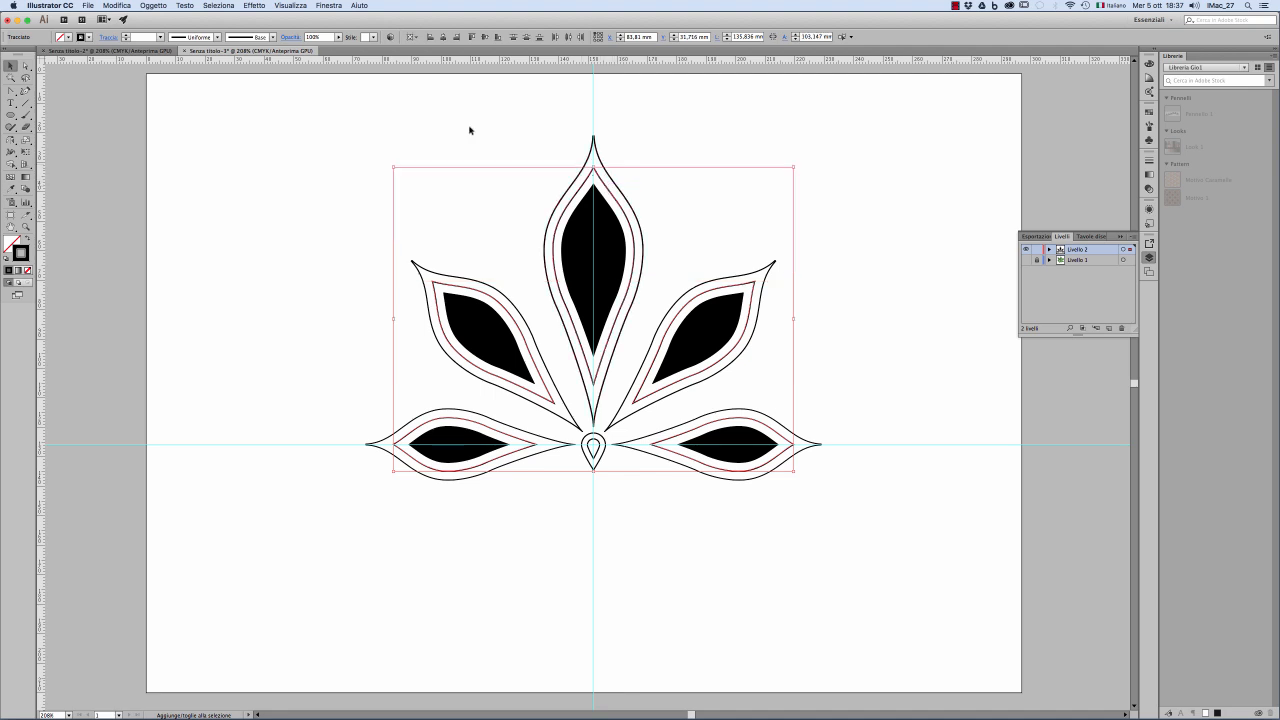
pyautogui.click(68, 37)
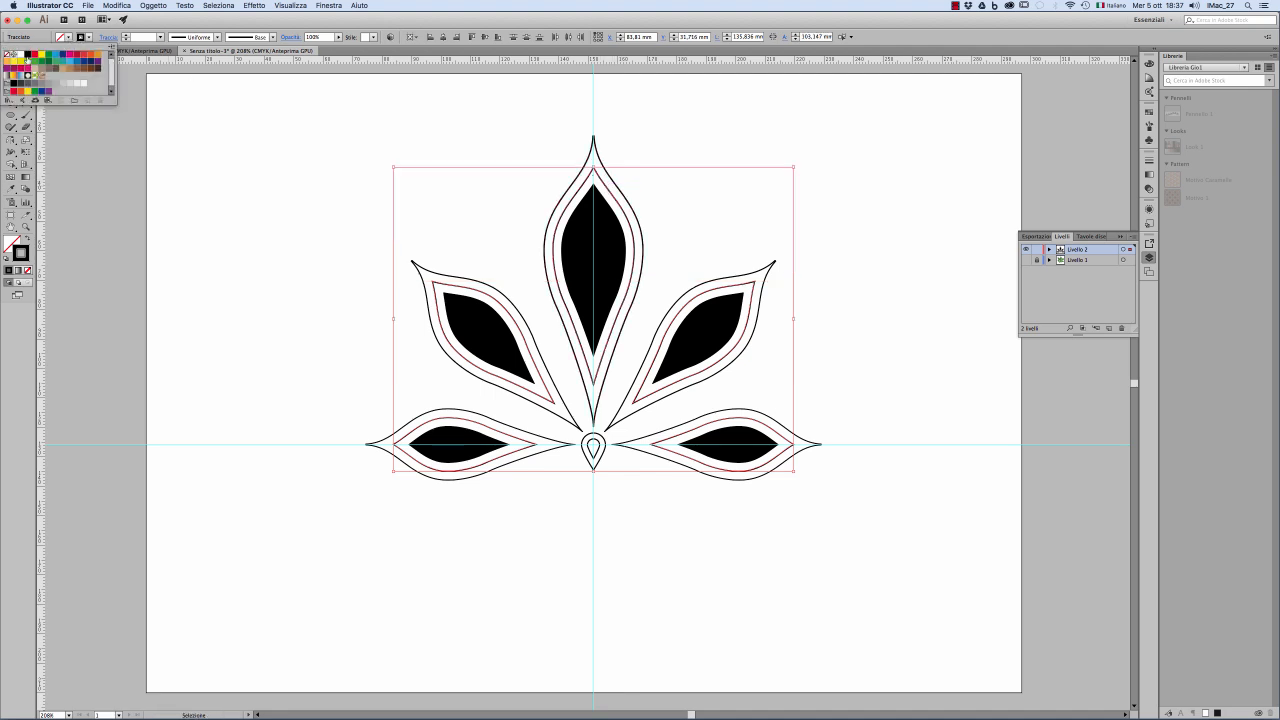
pyautogui.click(22, 55)
pyautogui.click(303, 185)
# Step: Fill the outer outline of the upright central leaflet with black
pyautogui.moveTo(542, 118); pyautogui.dragTo(635, 149)
pyautogui.click(68, 37)
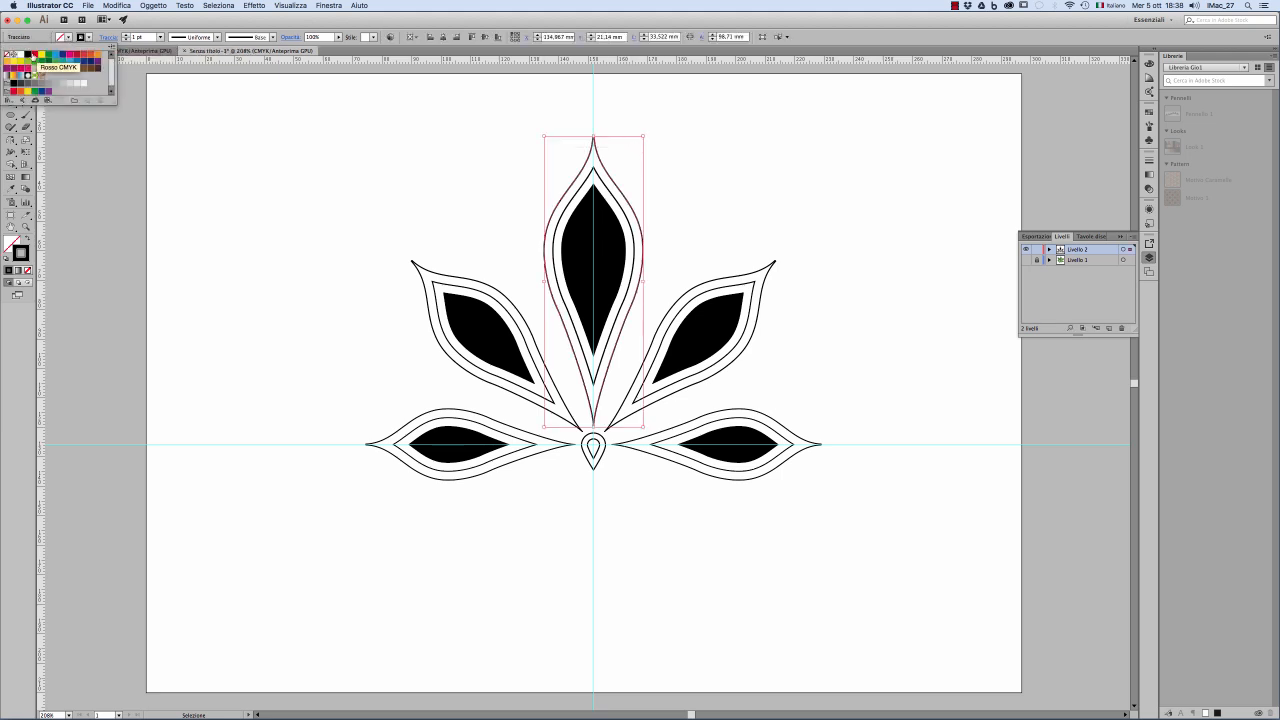
pyautogui.click(29, 55)
pyautogui.click(291, 129)
pyautogui.click(299, 135)
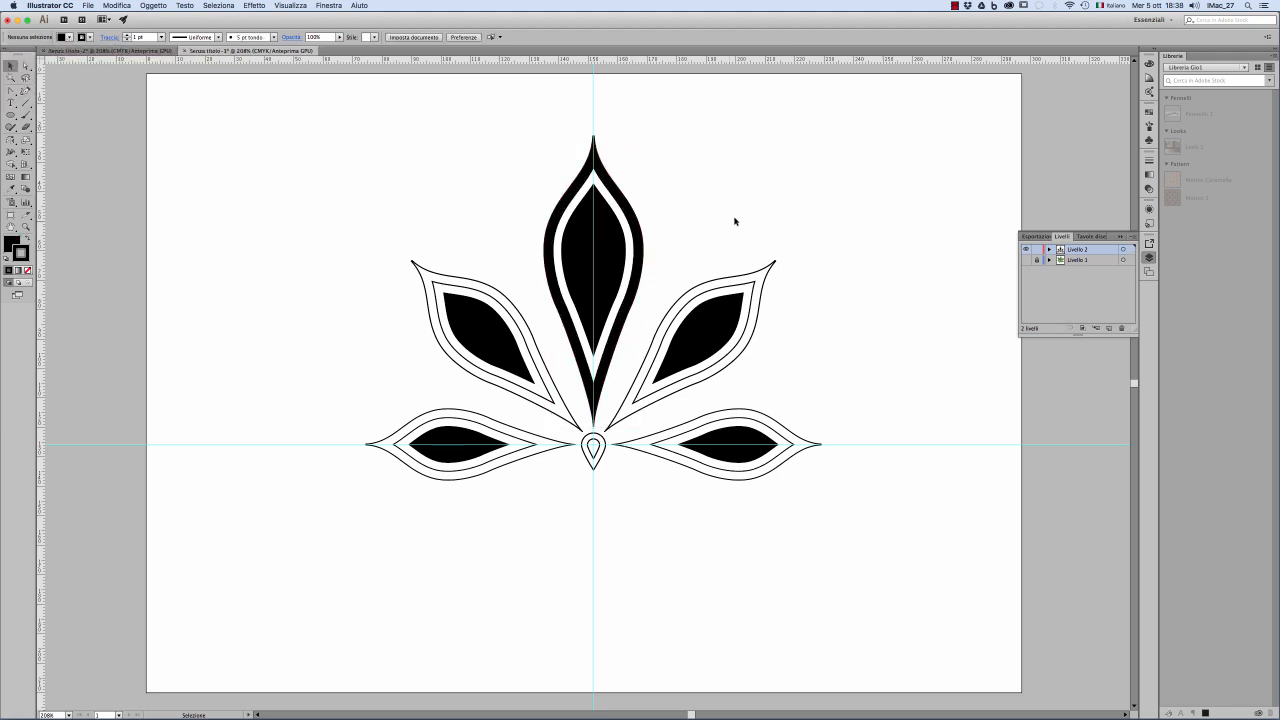
# Step: Fill the outer outlines of the two diagonal and two horizontal leaflets with black
pyautogui.click(776, 266)
pyautogui.keyDown('shift'); pyautogui.click(820, 447); pyautogui.keyUp('shift')
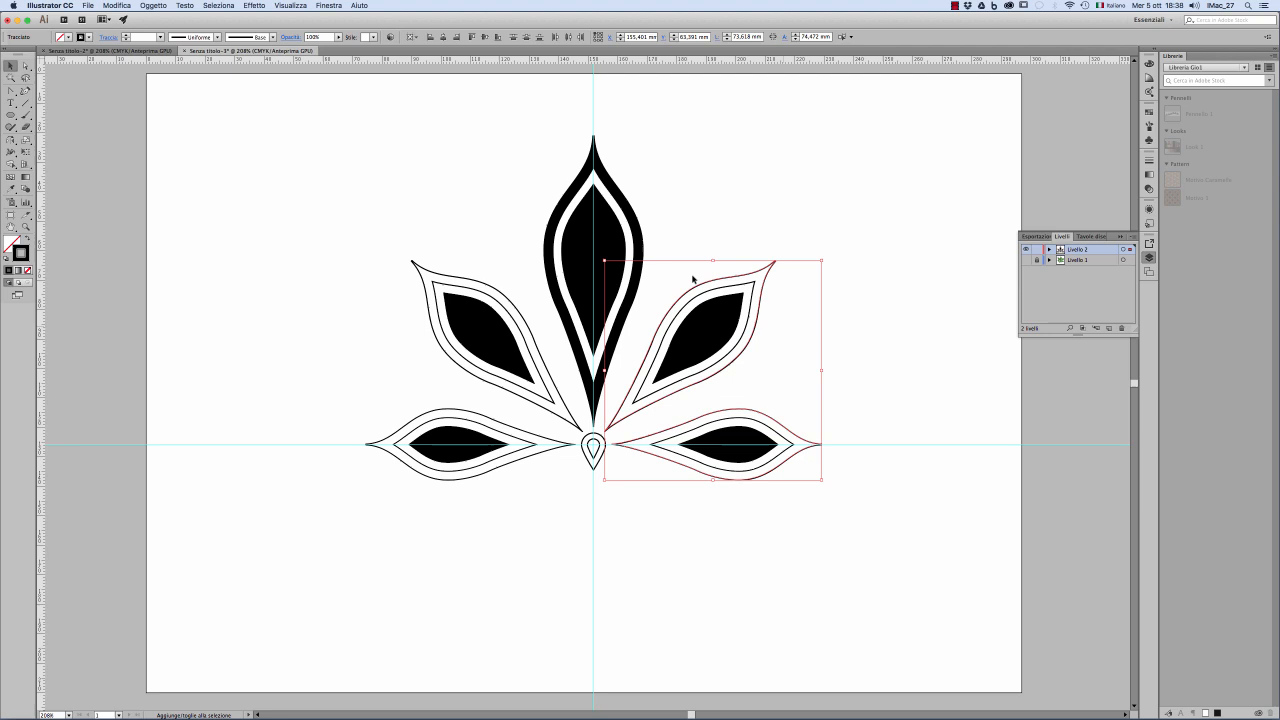
pyautogui.keyDown('shift'); pyautogui.click(413, 263); pyautogui.keyUp('shift')
pyautogui.keyDown('shift'); pyautogui.click(368, 462); pyautogui.keyUp('shift')
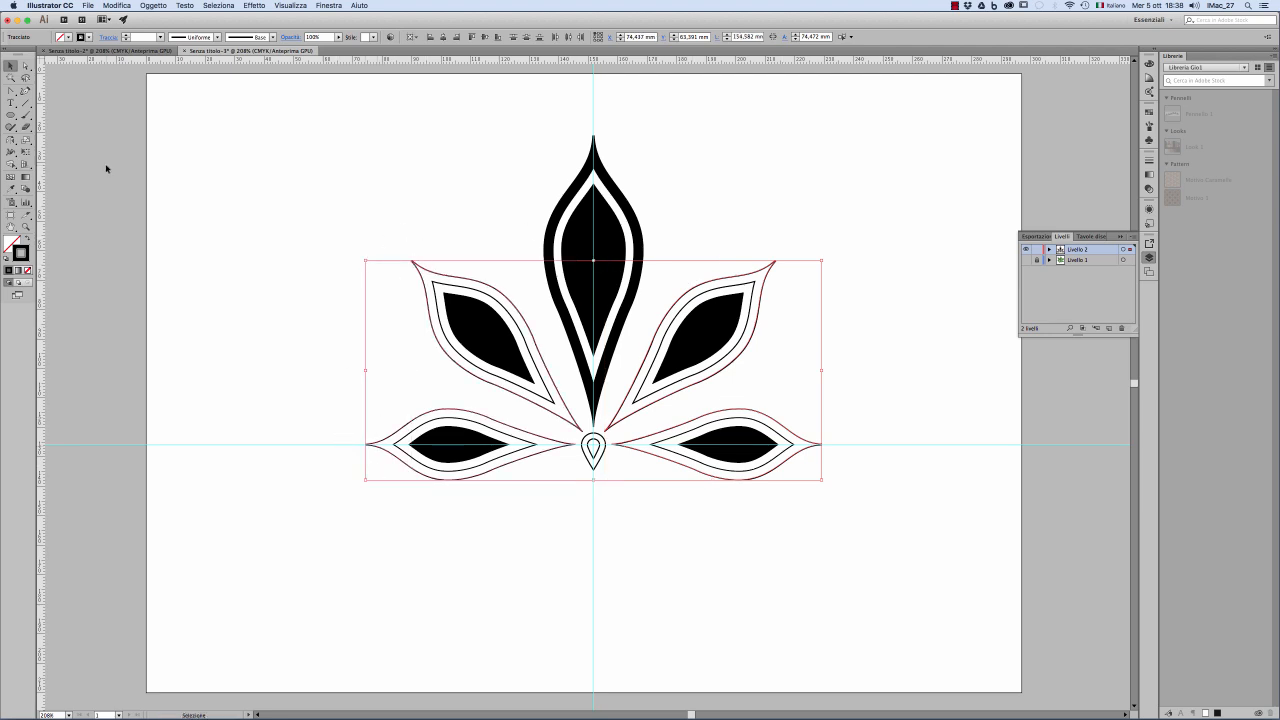
pyautogui.click(71, 38)
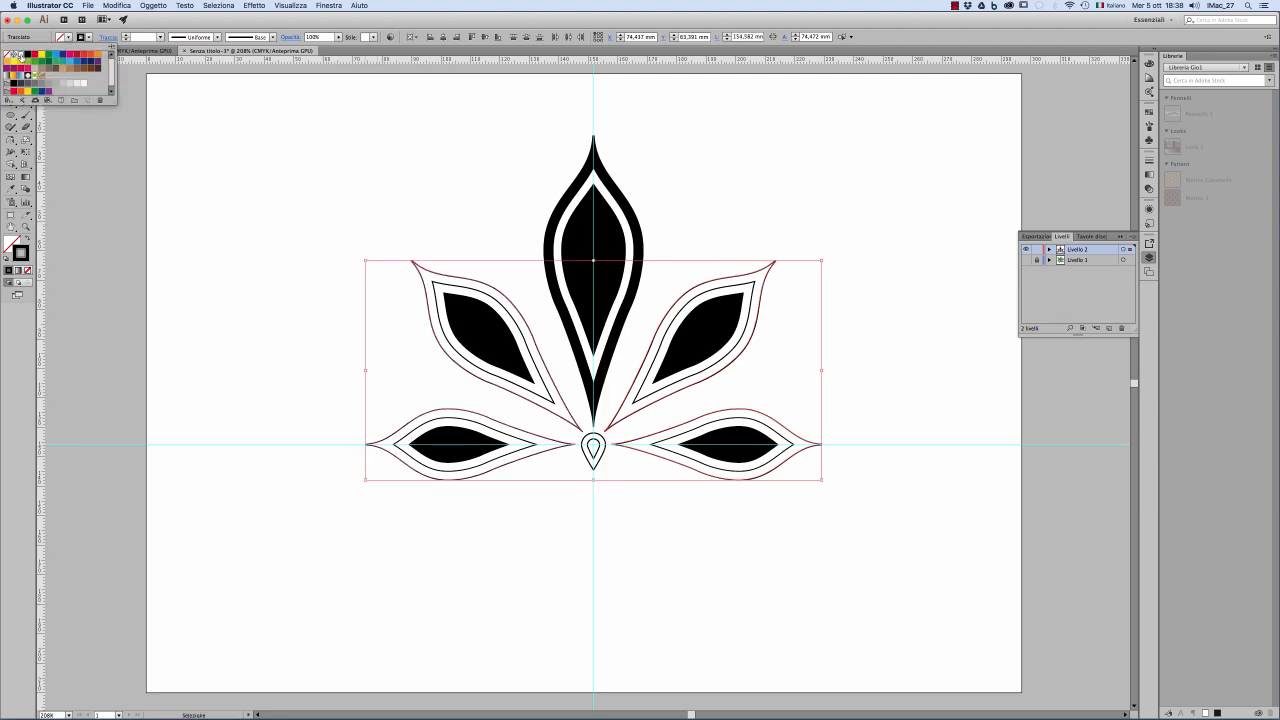
pyautogui.click(27, 73)
pyautogui.click(27, 56)
pyautogui.click(365, 170)
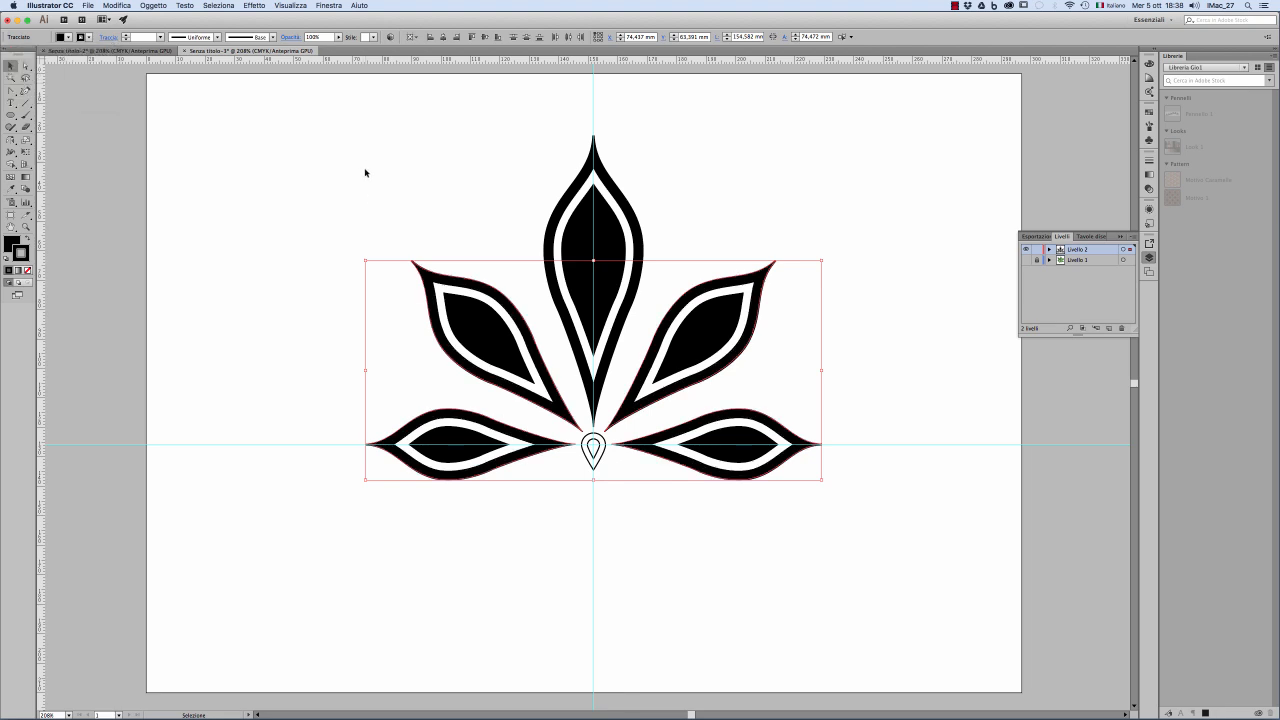
pyautogui.click(365, 169)
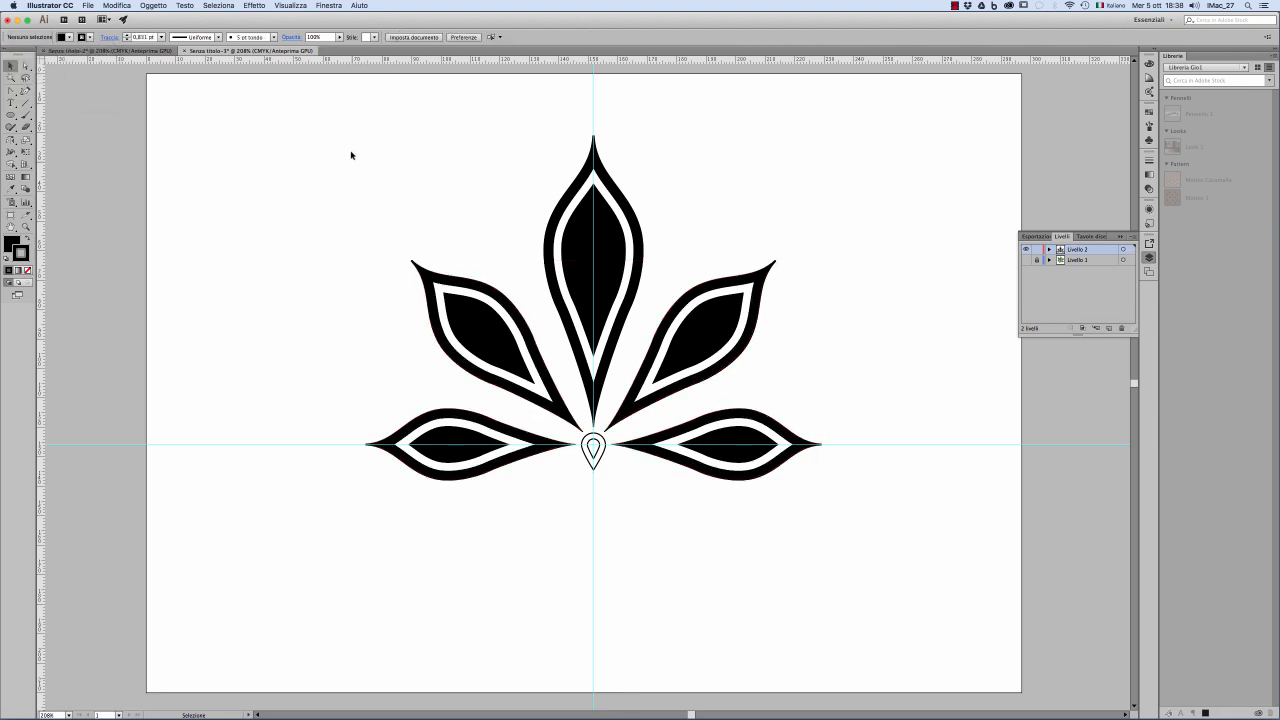
# Step: Select the teardrop's outer outline and fill it with black
pyautogui.click(592, 452)
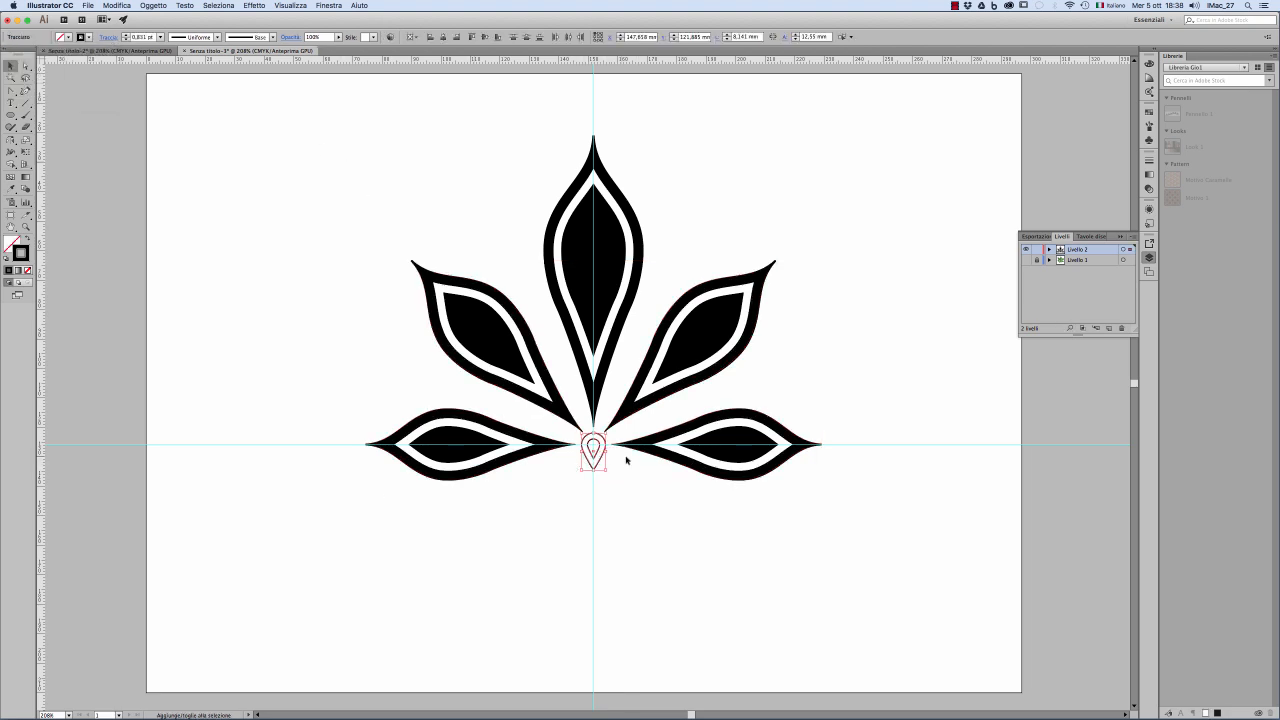
pyautogui.click(627, 459)
pyautogui.click(596, 464)
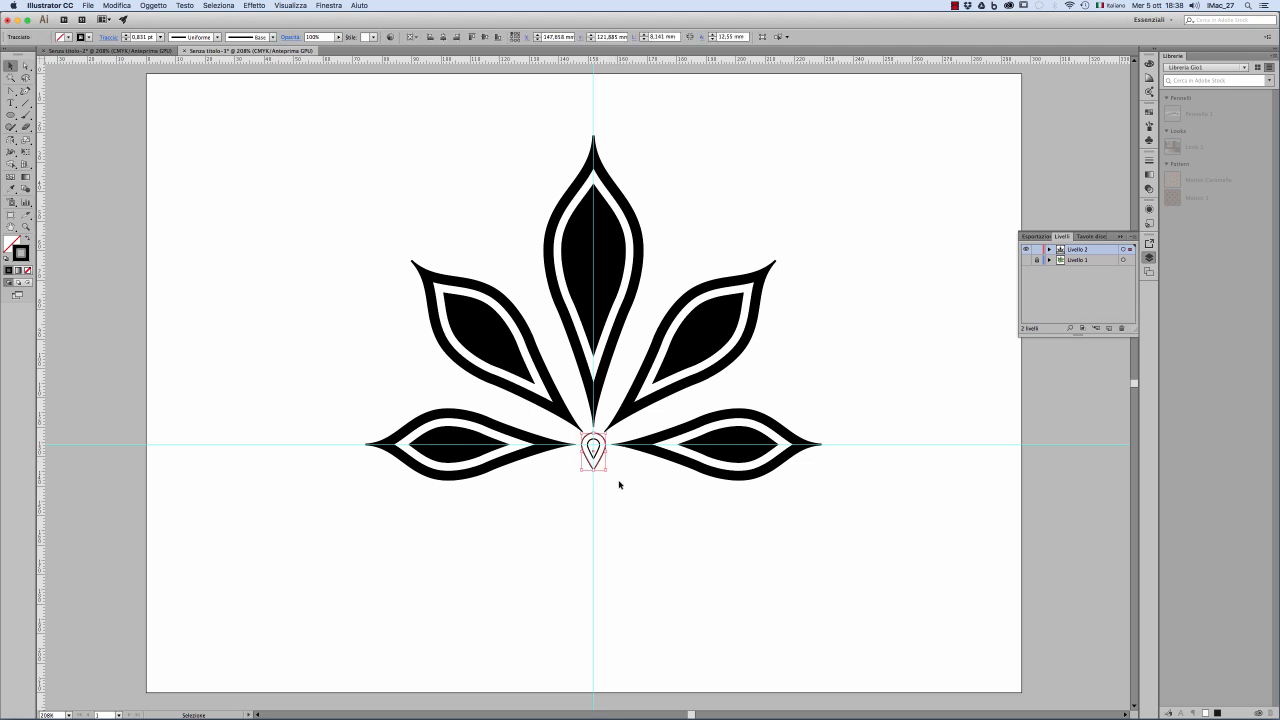
pyautogui.hotkey('shift', 'x')
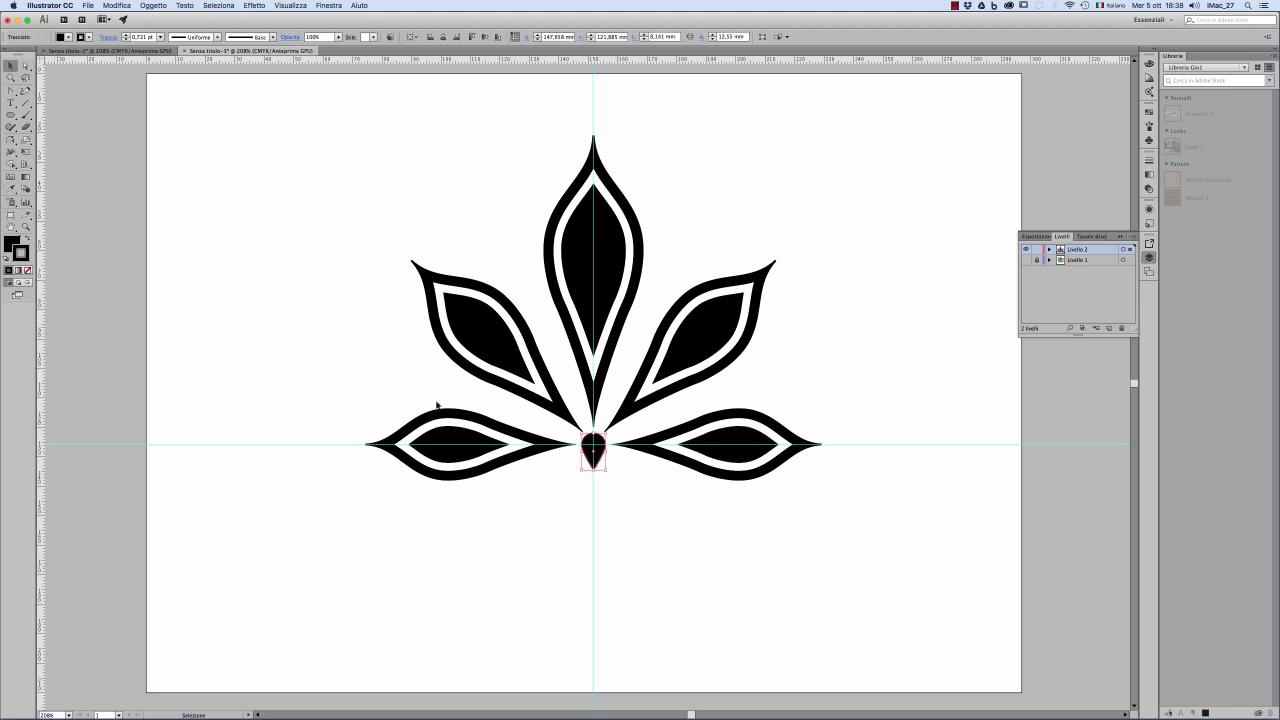
# Step: Fill the teardrop's inner outline with white by sampling the white middle outline of the right horizontal leaflet
pyautogui.click(622, 487)
pyautogui.click(597, 446)
pyautogui.click(597, 450)
pyautogui.press('i')
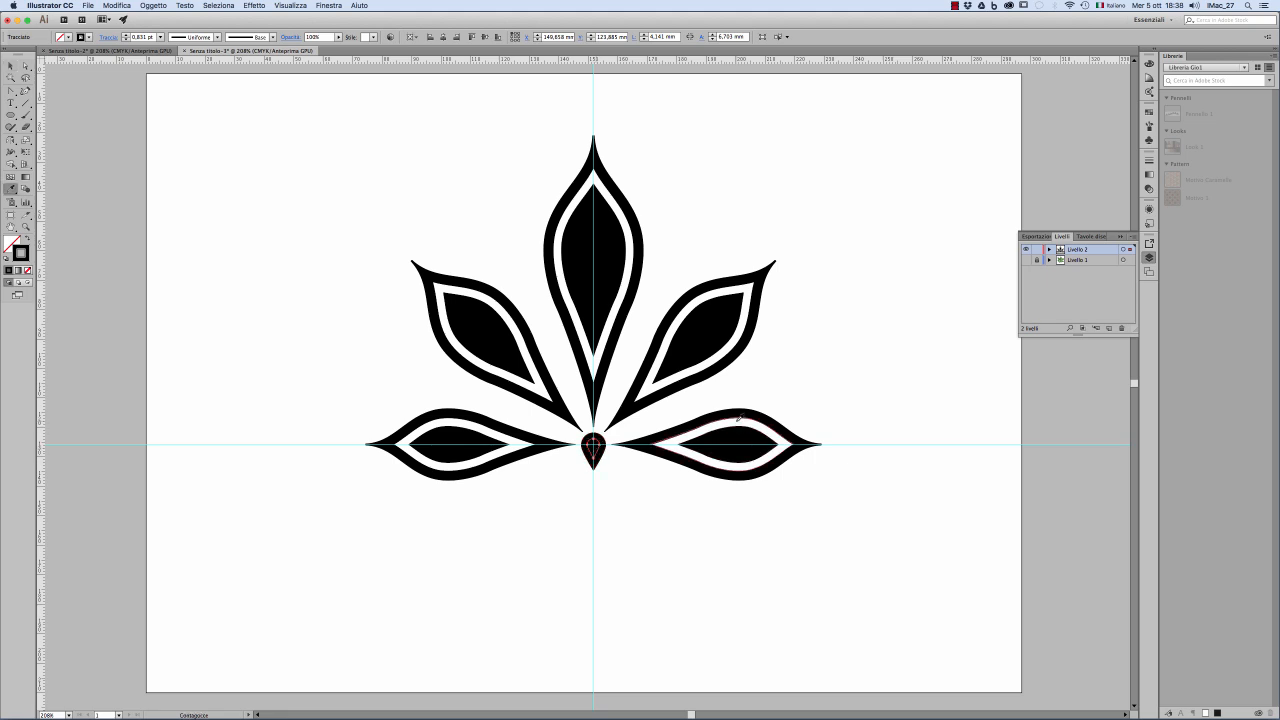
pyautogui.click(745, 424)
pyautogui.press('v')
pyautogui.click(286, 162)
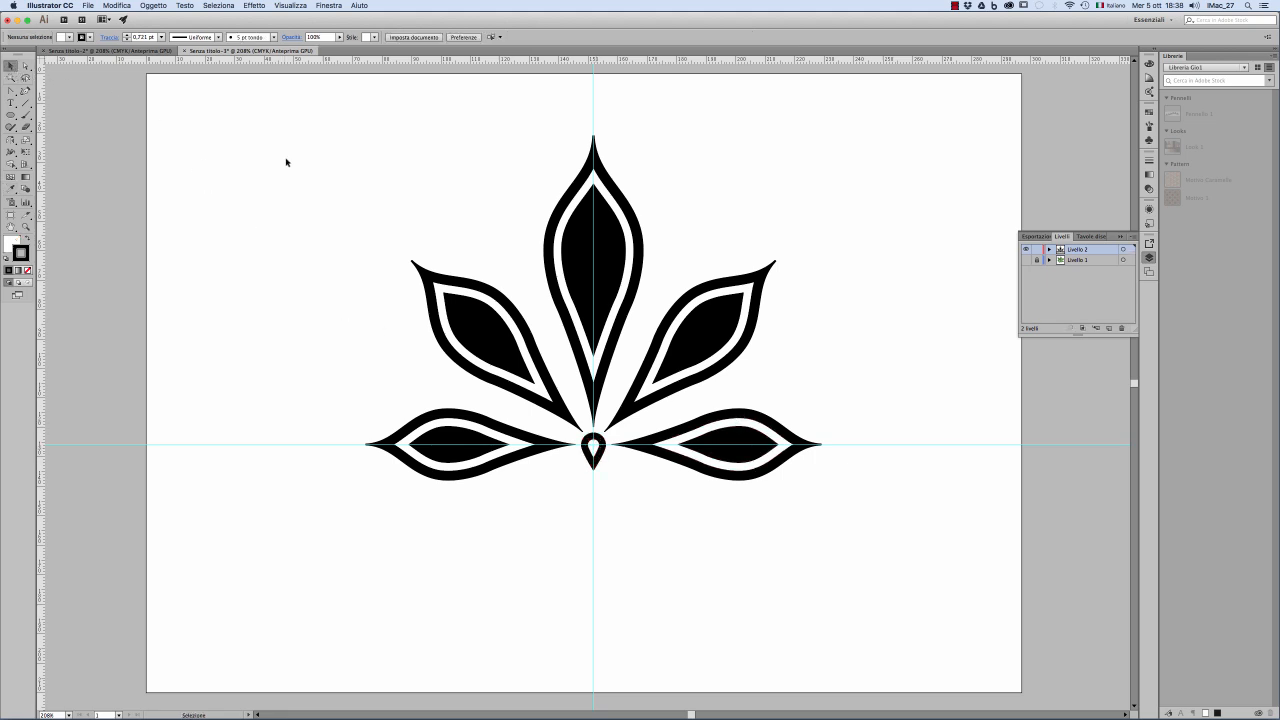
# Step: Group all leaflets and the teardrop into one object
pyautogui.moveTo(318, 146); pyautogui.dragTo(841, 527)
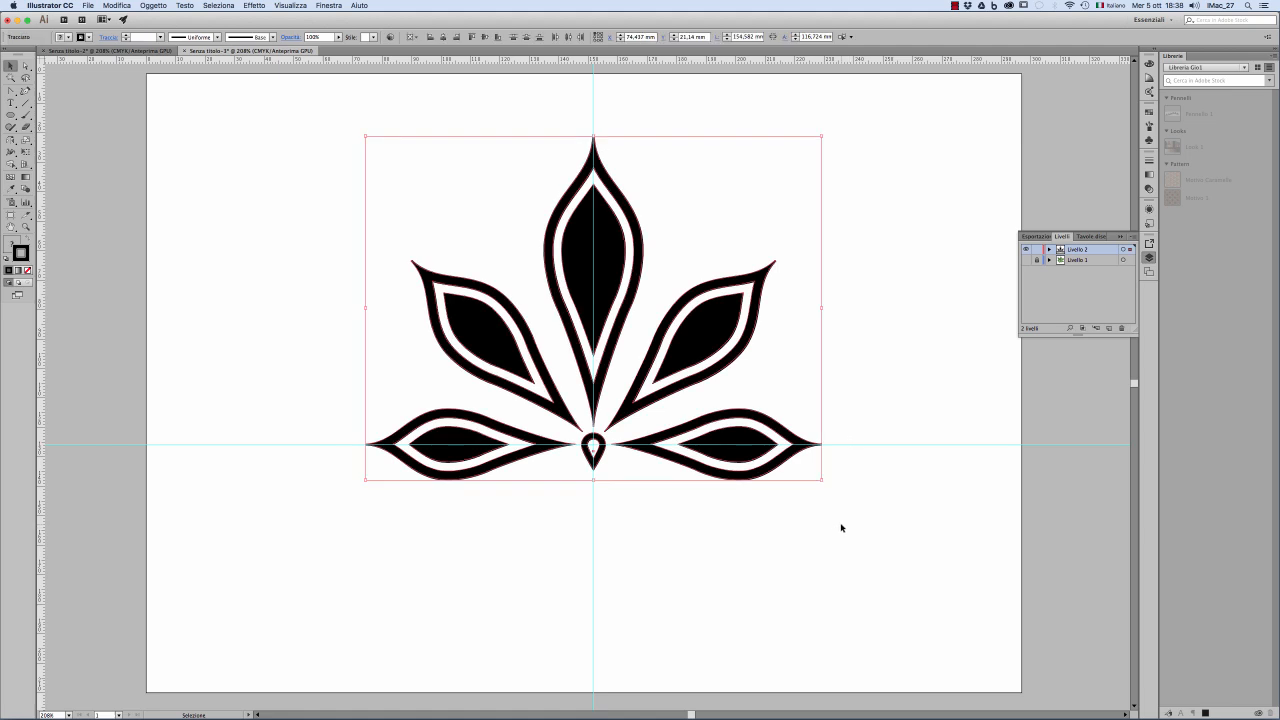
pyautogui.press('super+g')
# Step: Move the leaf group to the artboard's left half and scale it down proportionally to about 109 mm wide
pyautogui.press('alt+super+space')
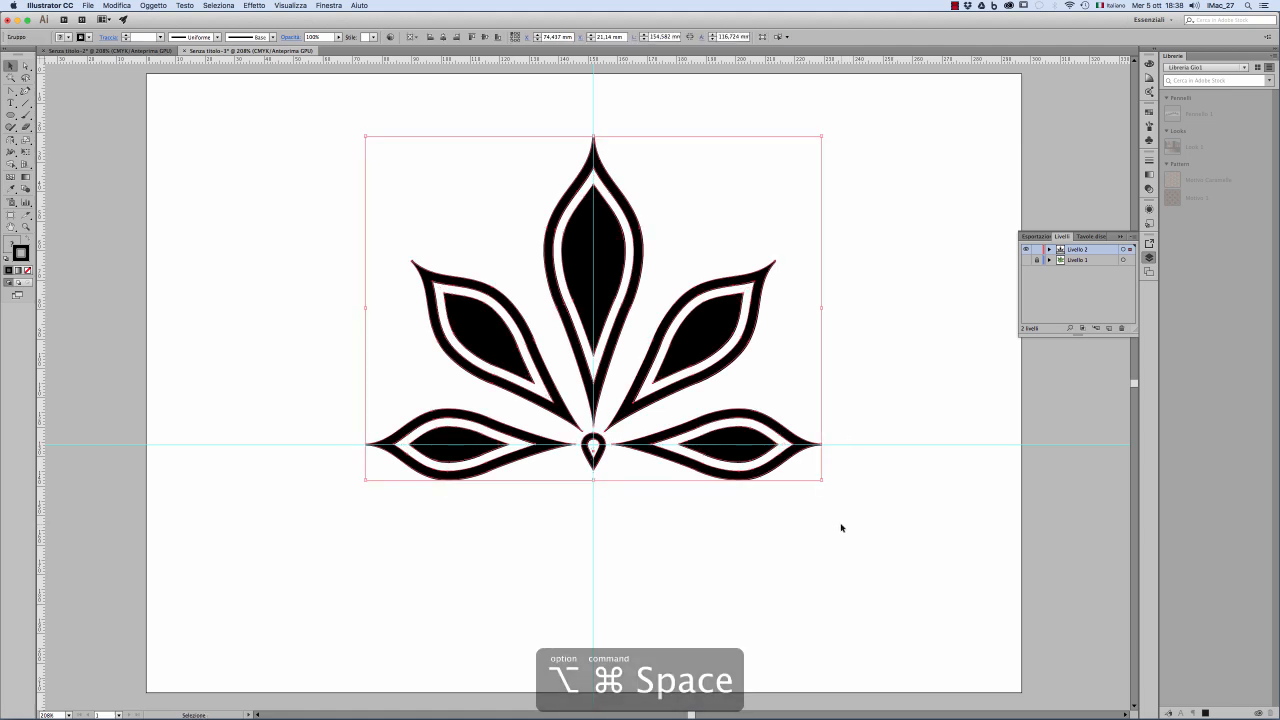
pyautogui.keyDown('alt'); pyautogui.keyDown('super'); pyautogui.click(653, 362); pyautogui.keyUp('super'); pyautogui.keyUp('alt')
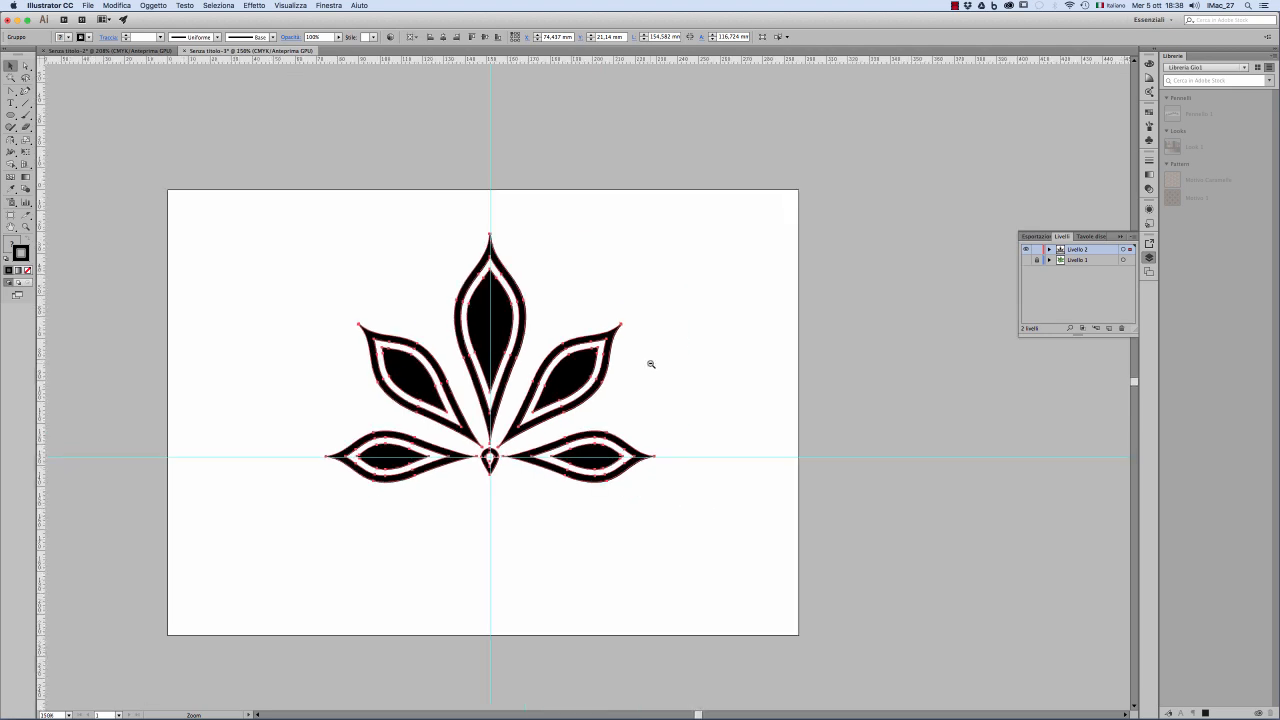
pyautogui.keyDown('alt'); pyautogui.keyDown('super'); pyautogui.click(643, 366); pyautogui.keyUp('super'); pyautogui.keyUp('alt')
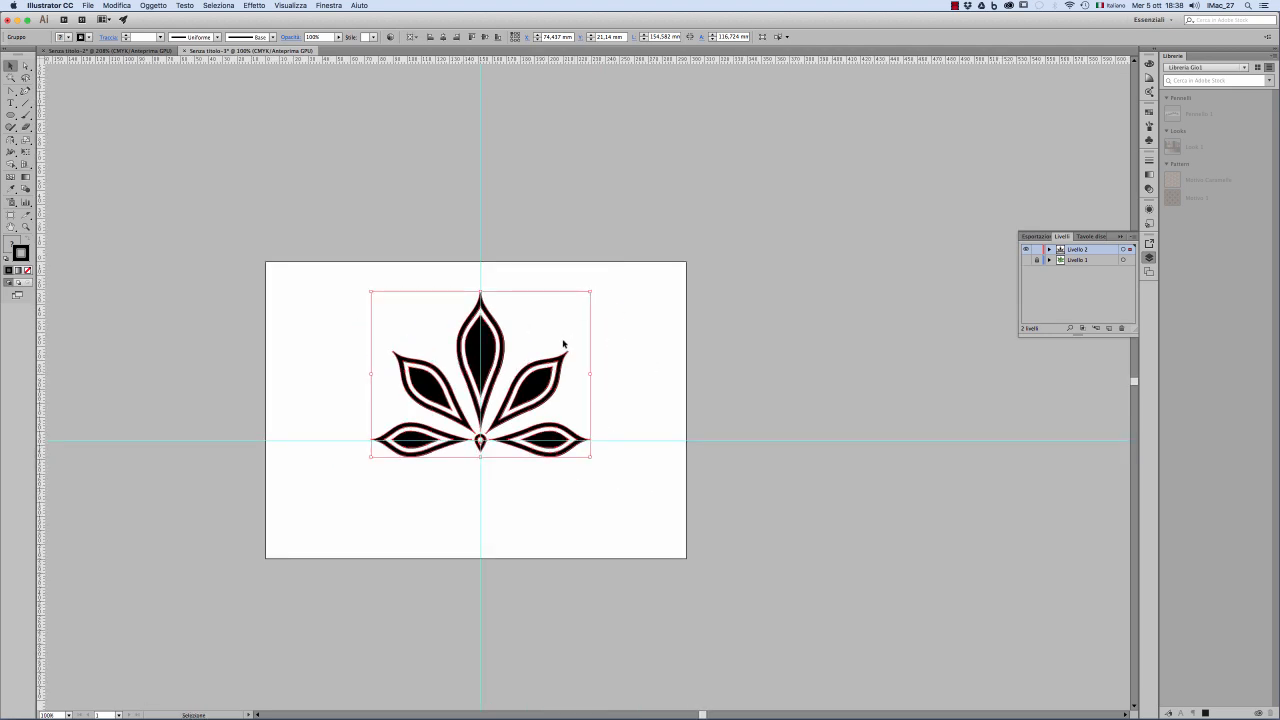
pyautogui.moveTo(537, 386); pyautogui.dragTo(451, 380)
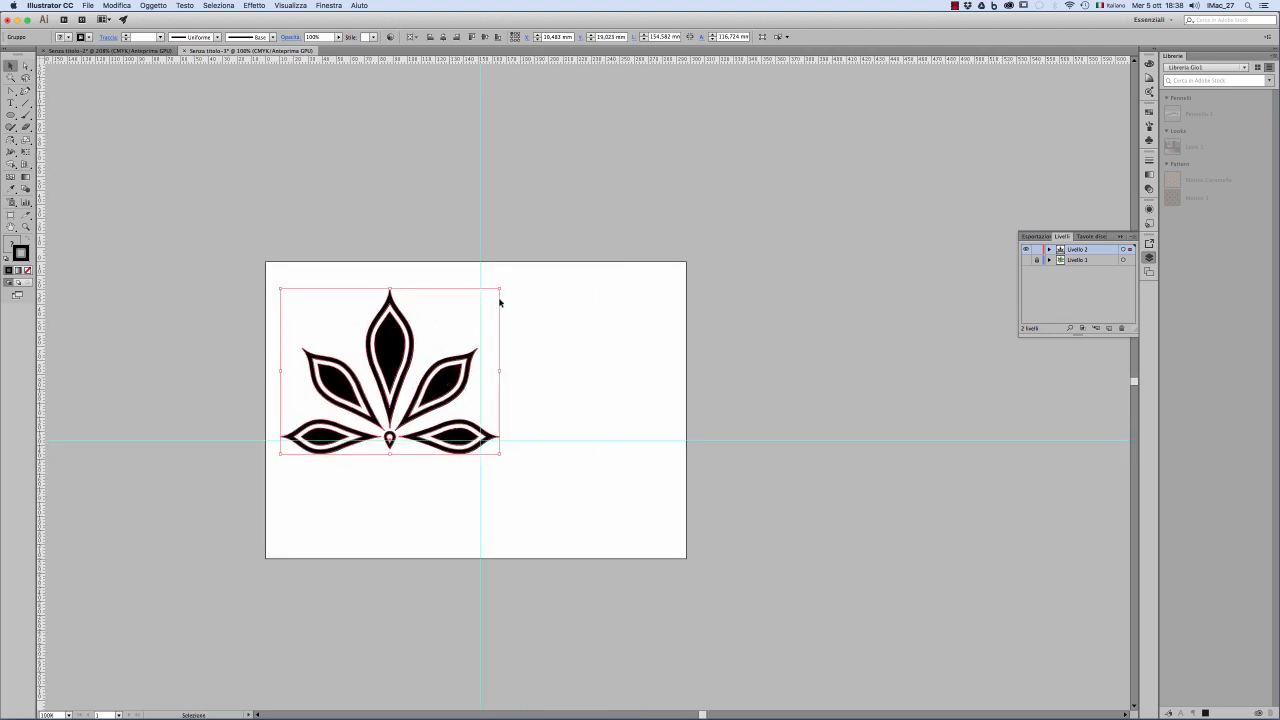
pyautogui.moveTo(499, 288); pyautogui.dragTo(445, 335)
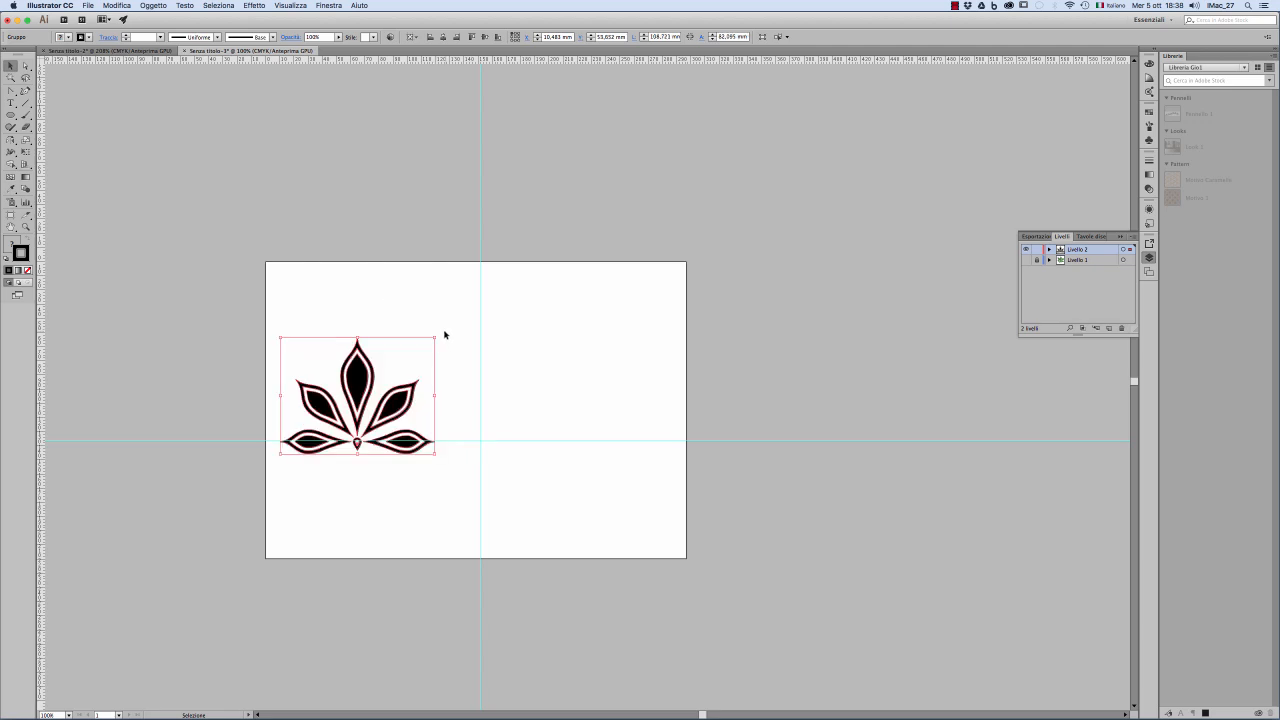
# Step: Create a dynamic symbol named leaves from the leaf group
pyautogui.click(1149, 141)
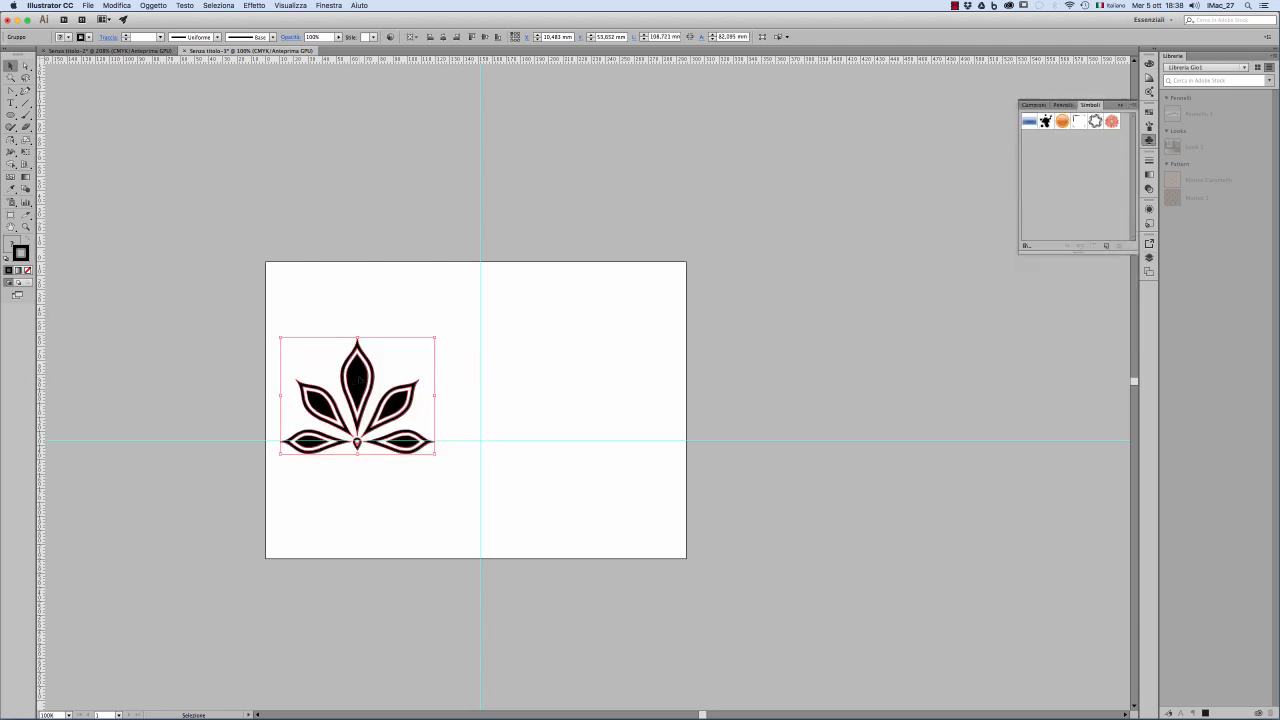
pyautogui.moveTo(359, 380); pyautogui.dragTo(1075, 190)
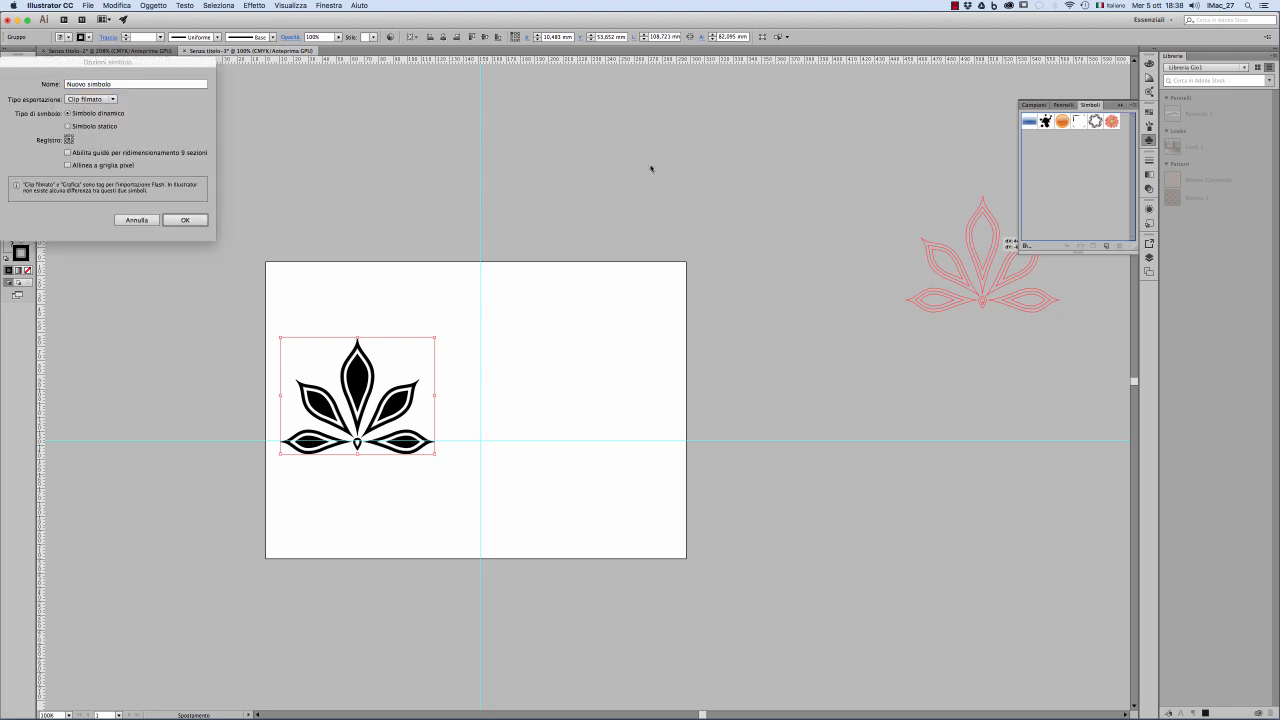
pyautogui.click(126, 84)
pyautogui.moveTo(126, 84); pyautogui.dragTo(45, 85)
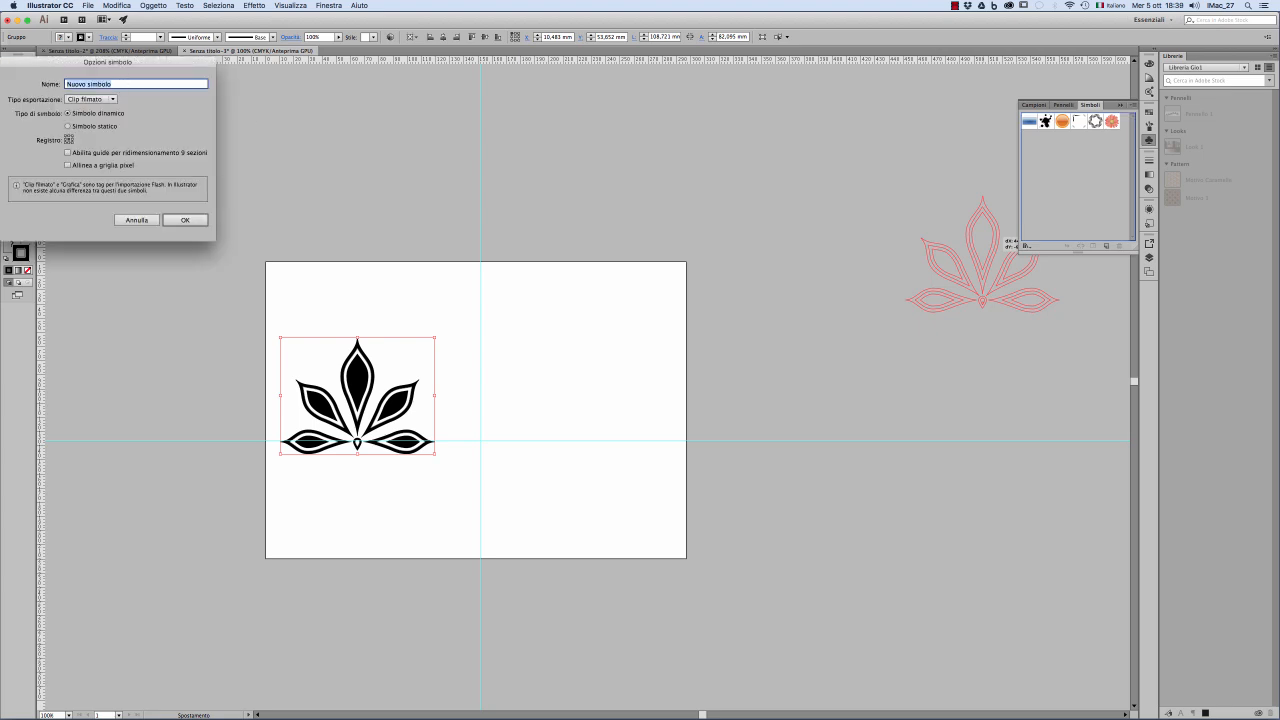
pyautogui.write('fea')
pyautogui.click(185, 219)
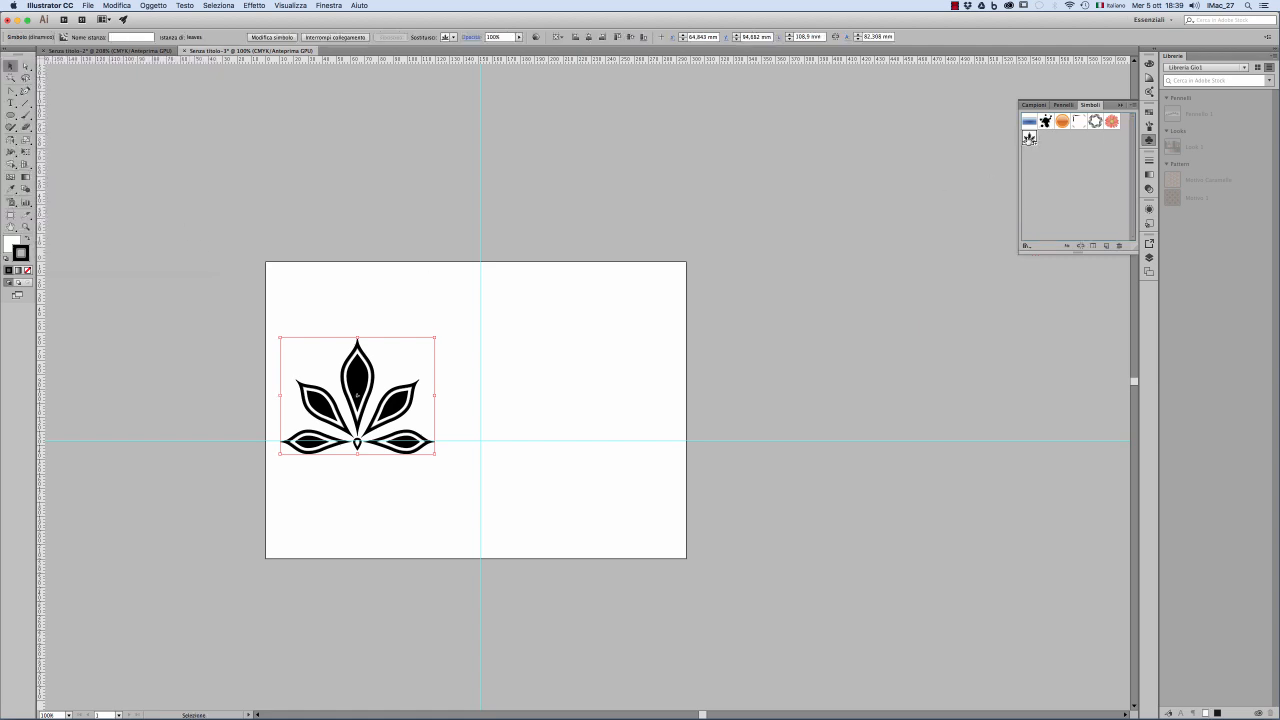
# Step: Place several instances of the leaf symbol on the artboard's right half and beyond its right edge
pyautogui.moveTo(1029, 139); pyautogui.dragTo(639, 313)
pyautogui.moveTo(1029, 139); pyautogui.dragTo(661, 410)
pyautogui.moveTo(1029, 140); pyautogui.dragTo(779, 224)
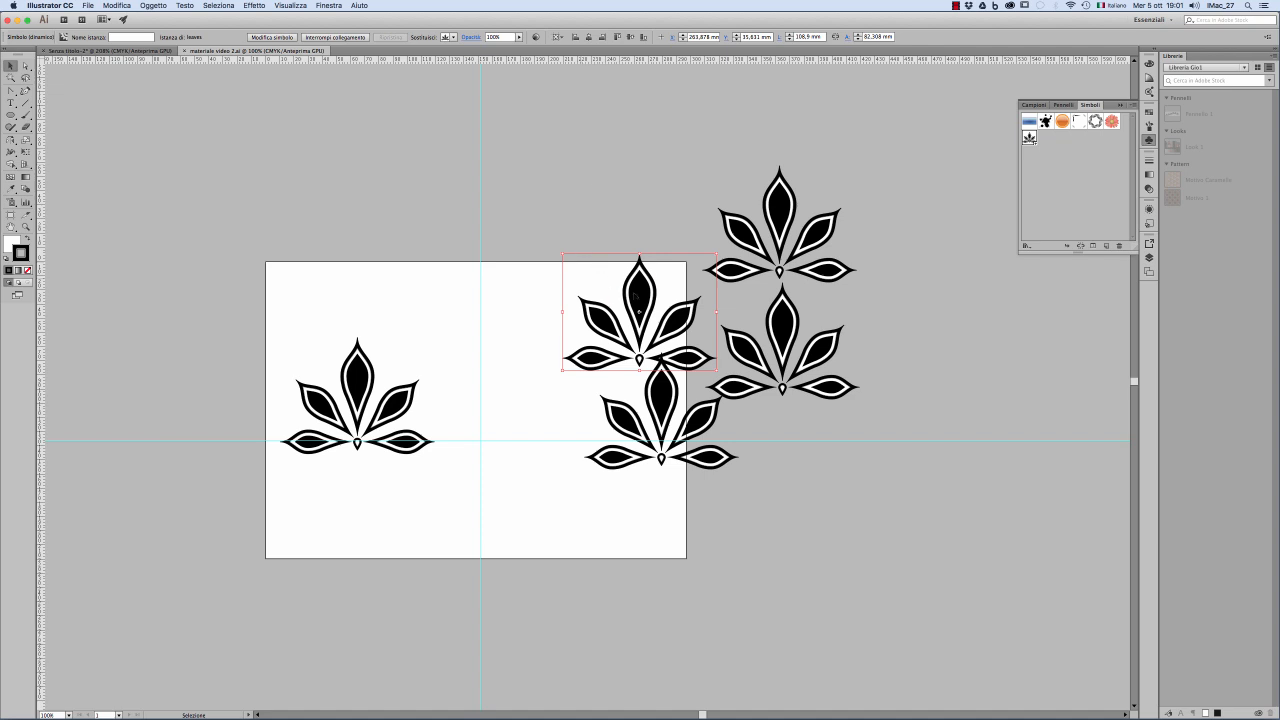
# Step: Spread out three of the placed leaf instances so that they no longer overlap the neighbouring ones
pyautogui.moveTo(636, 298); pyautogui.dragTo(575, 258)
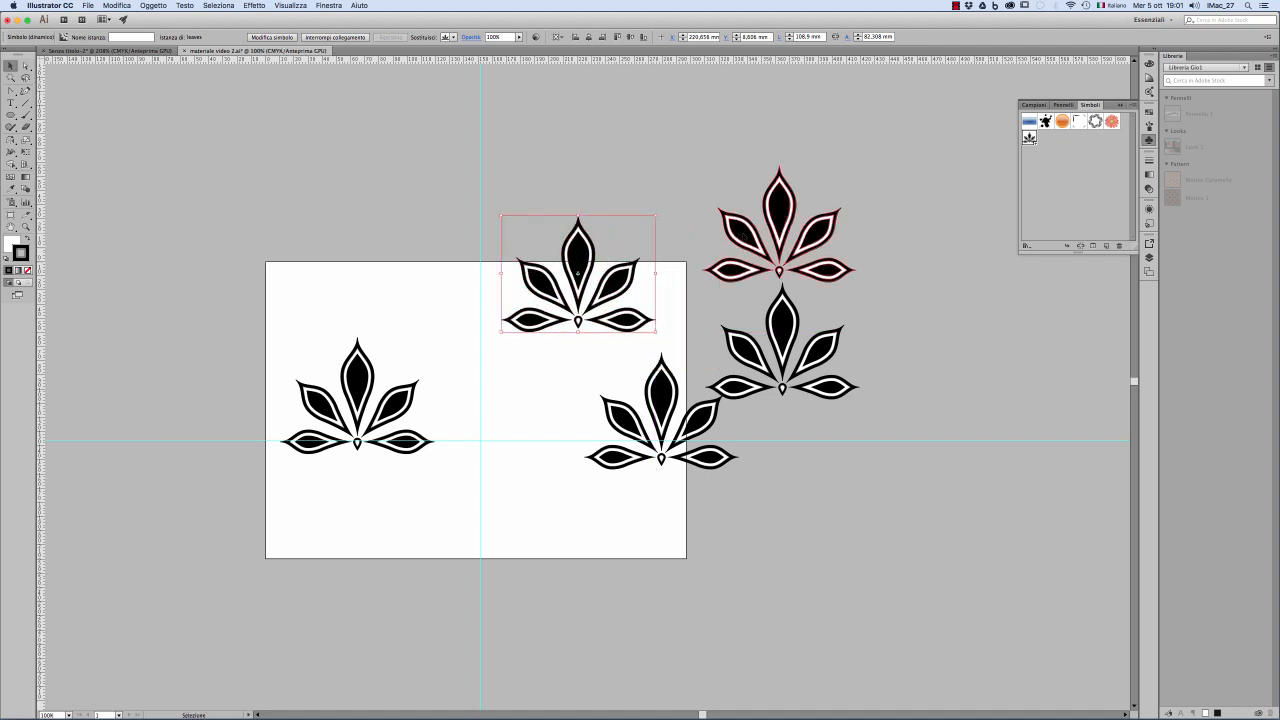
pyautogui.moveTo(780, 224); pyautogui.dragTo(739, 230)
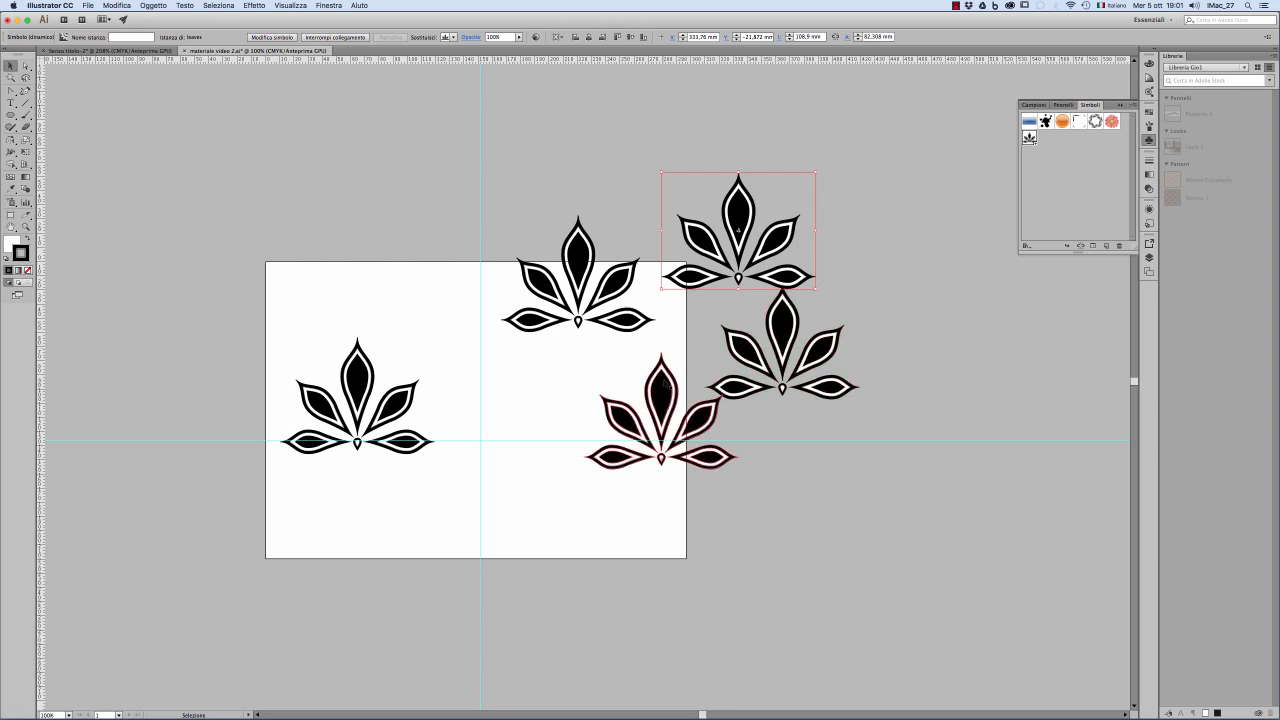
pyautogui.moveTo(664, 383); pyautogui.dragTo(626, 378)
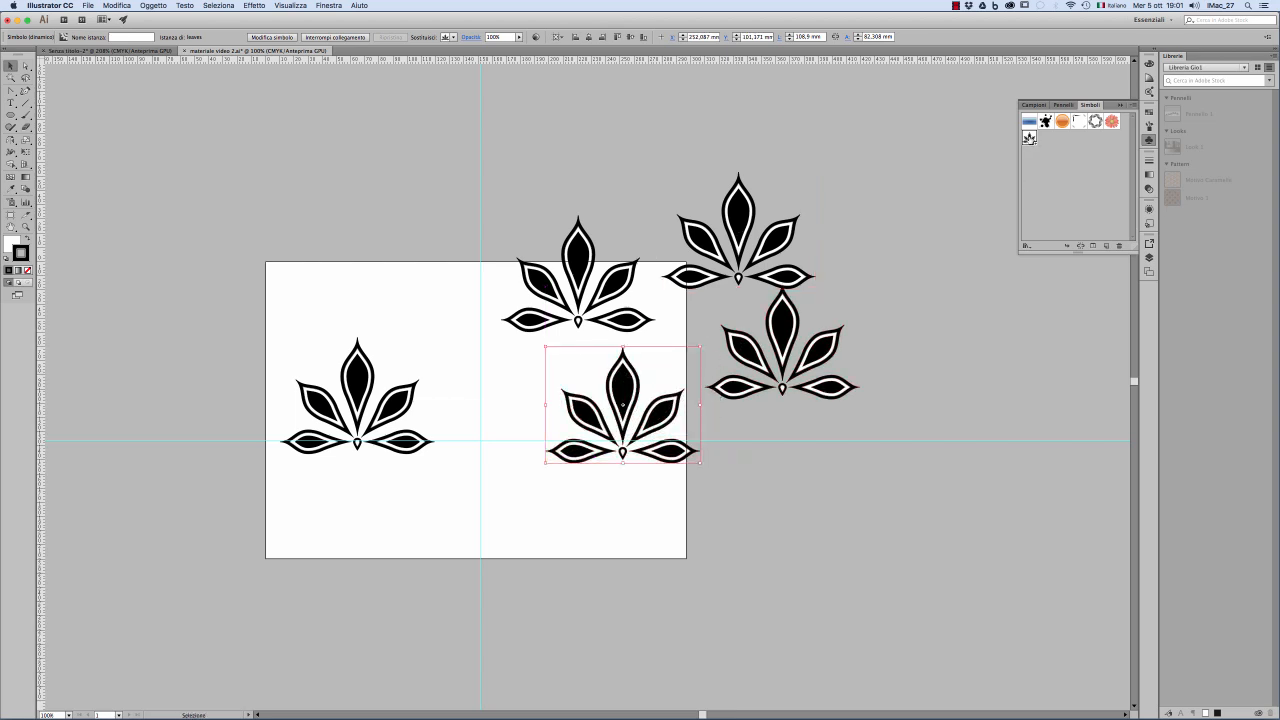
# Step: Open the leaf symbol for editing and add a vertical and a horizontal guide crossing at the teardrop's centre
pyautogui.click(1133, 105)
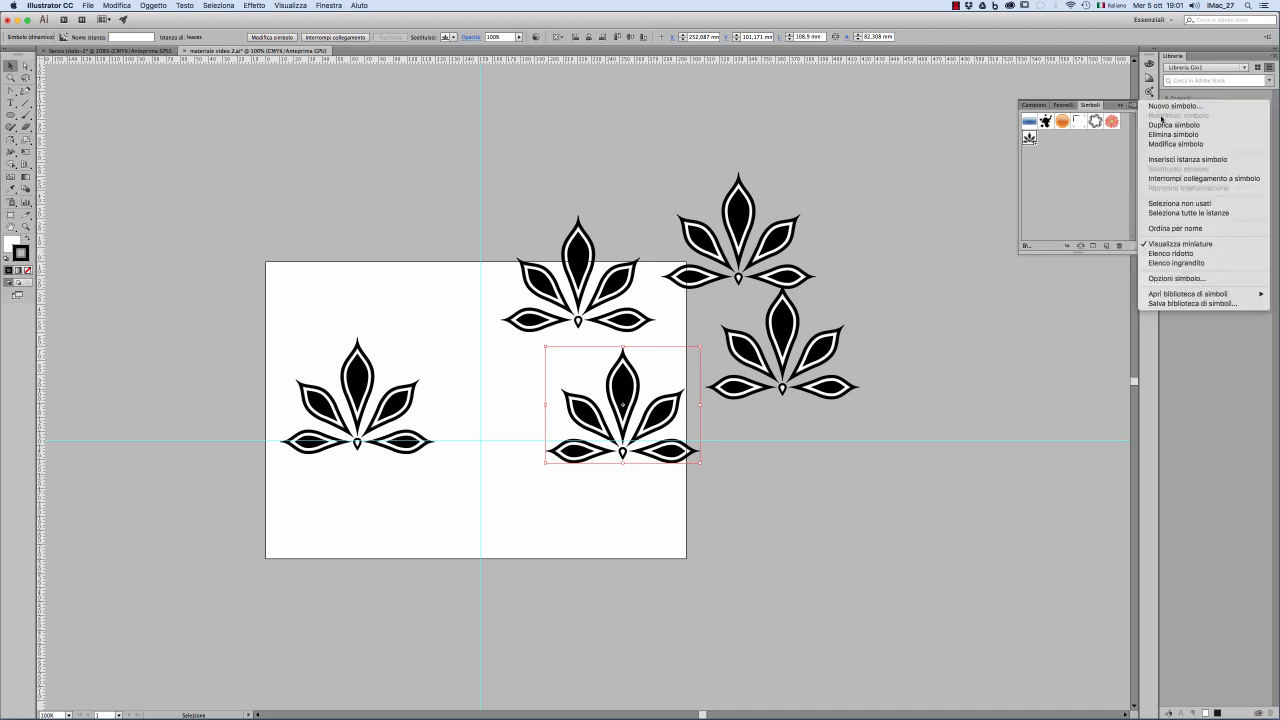
pyautogui.click(1161, 145)
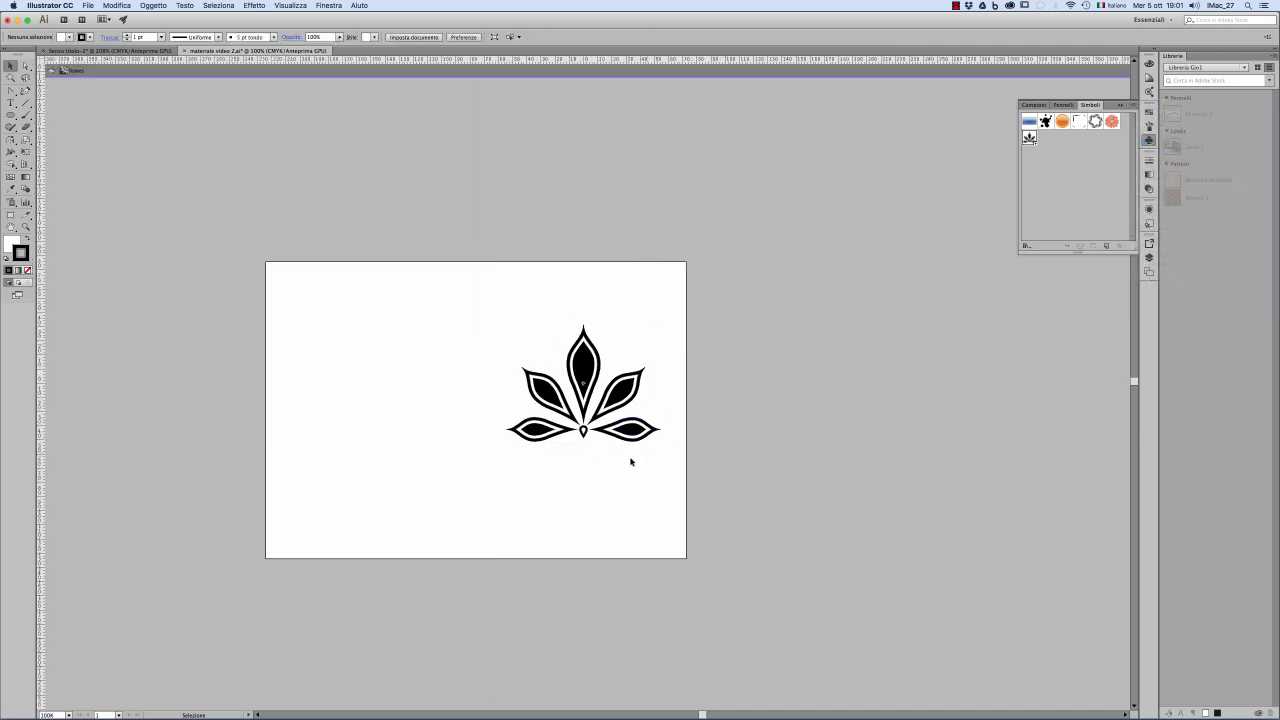
pyautogui.press('z')
pyautogui.click(585, 390)
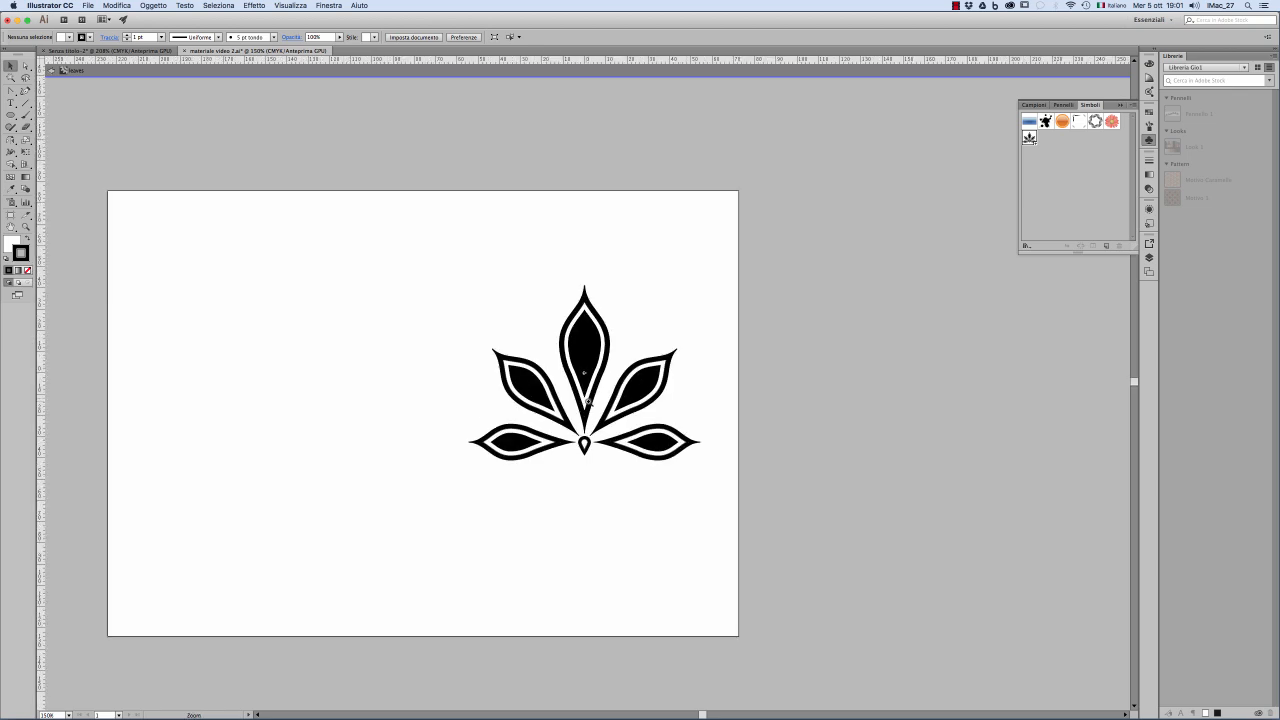
pyautogui.click(588, 400)
pyautogui.click(589, 402)
pyautogui.moveTo(563, 377); pyautogui.dragTo(616, 431)
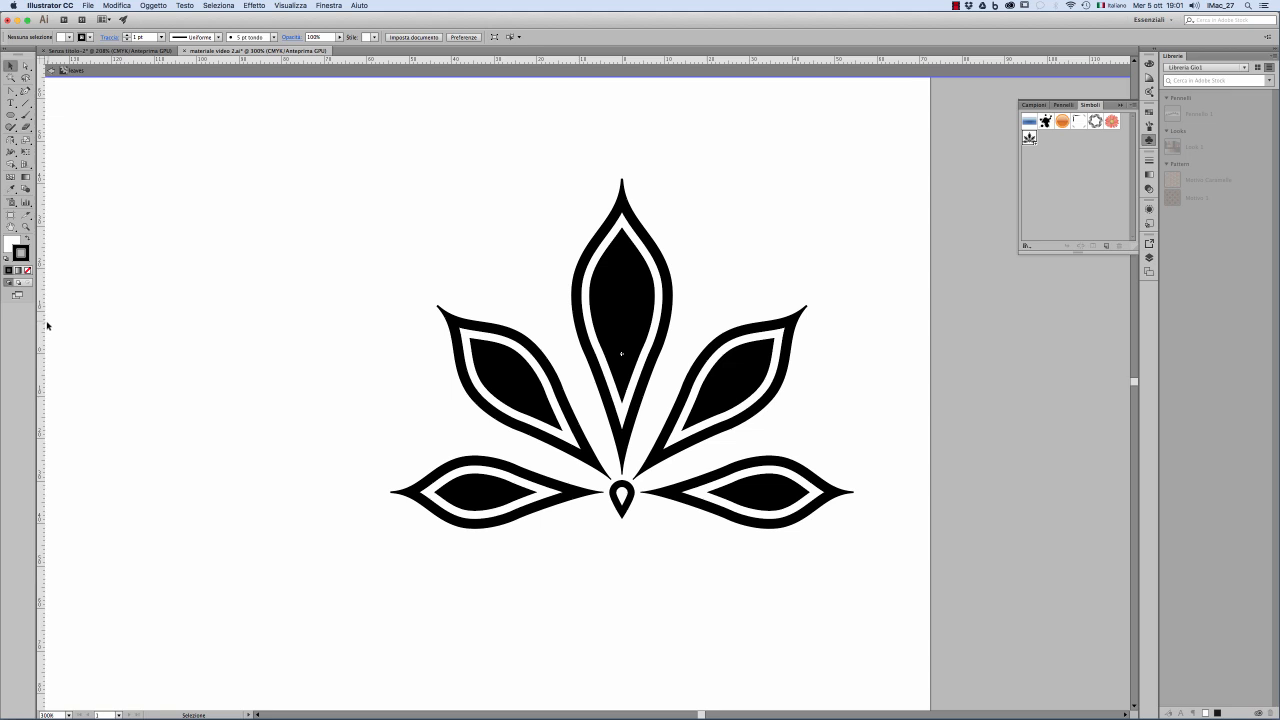
pyautogui.moveTo(44, 326); pyautogui.dragTo(622, 440)
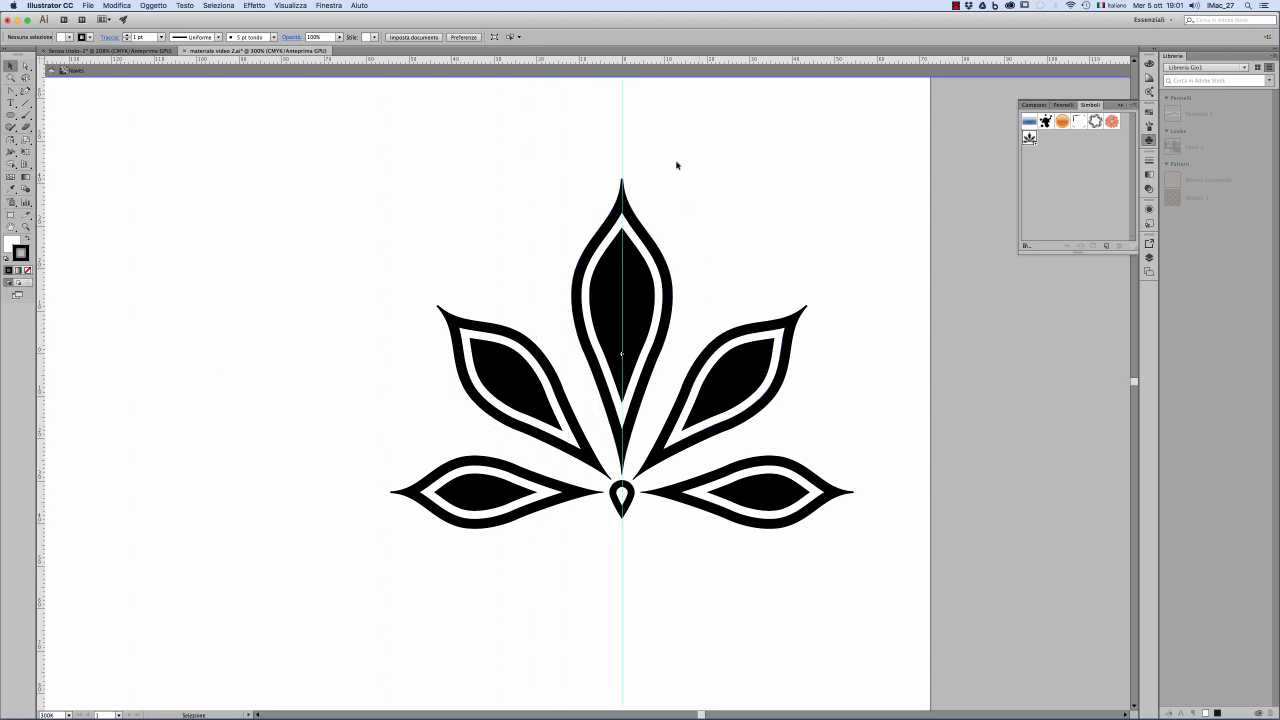
pyautogui.moveTo(664, 62); pyautogui.dragTo(643, 492)
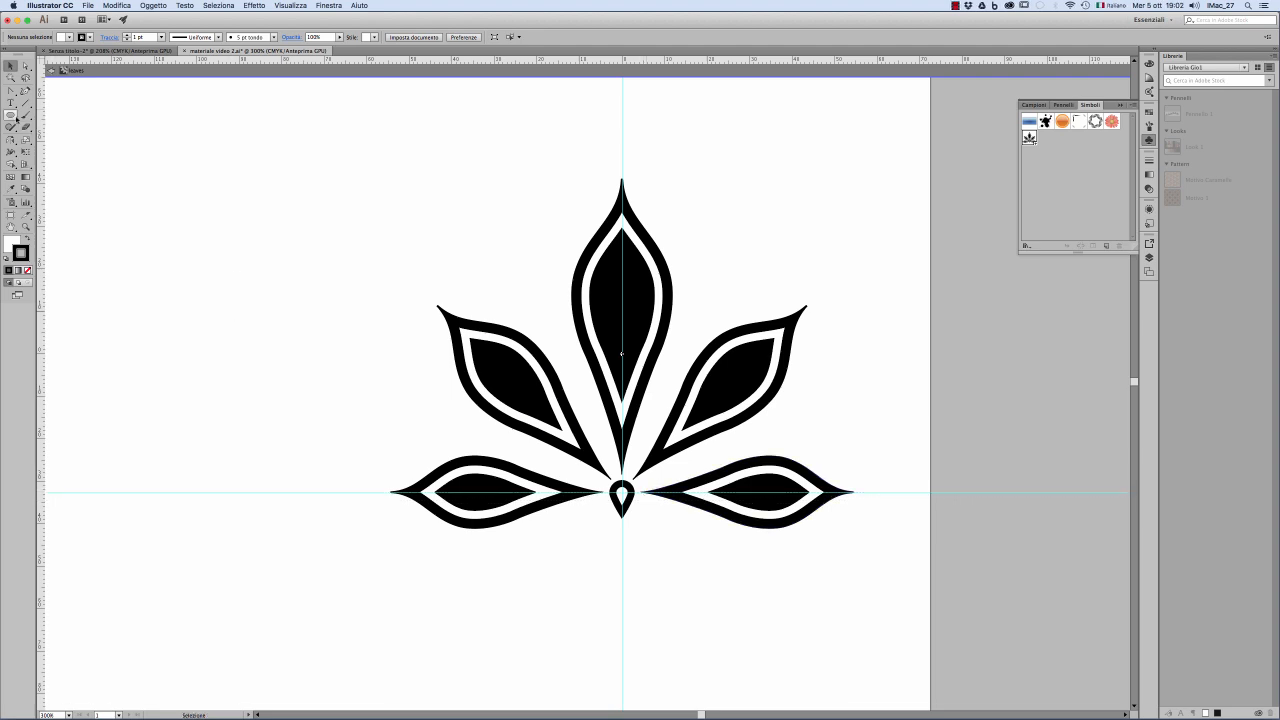
# Step: Draw a black circle about 4.6 mm across without stroke and position it between the left horizontal and left diagonal leaflets
pyautogui.click(12, 116)
pyautogui.click(65, 139)
pyautogui.moveTo(548, 455); pyautogui.dragTo(567, 471)
pyautogui.moveTo(567, 473); pyautogui.dragTo(567, 473)
pyautogui.click(27, 239)
pyautogui.click(27, 254)
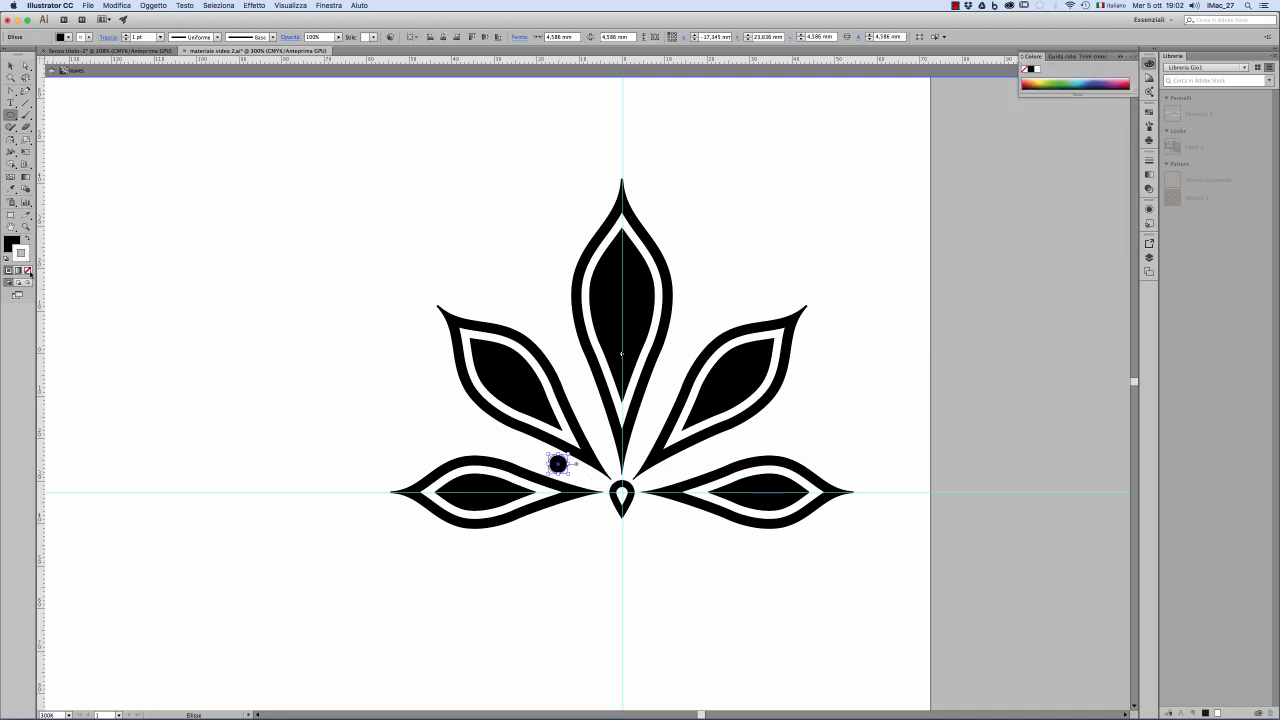
pyautogui.click(28, 270)
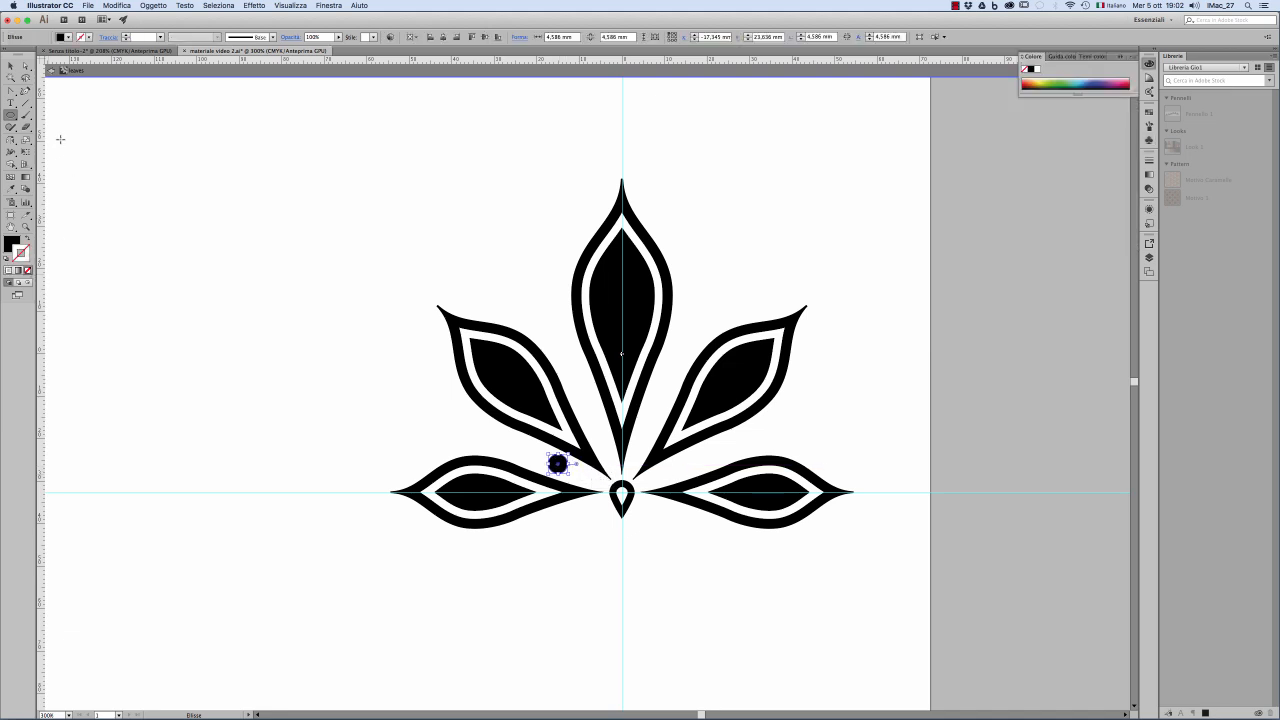
pyautogui.press('v')
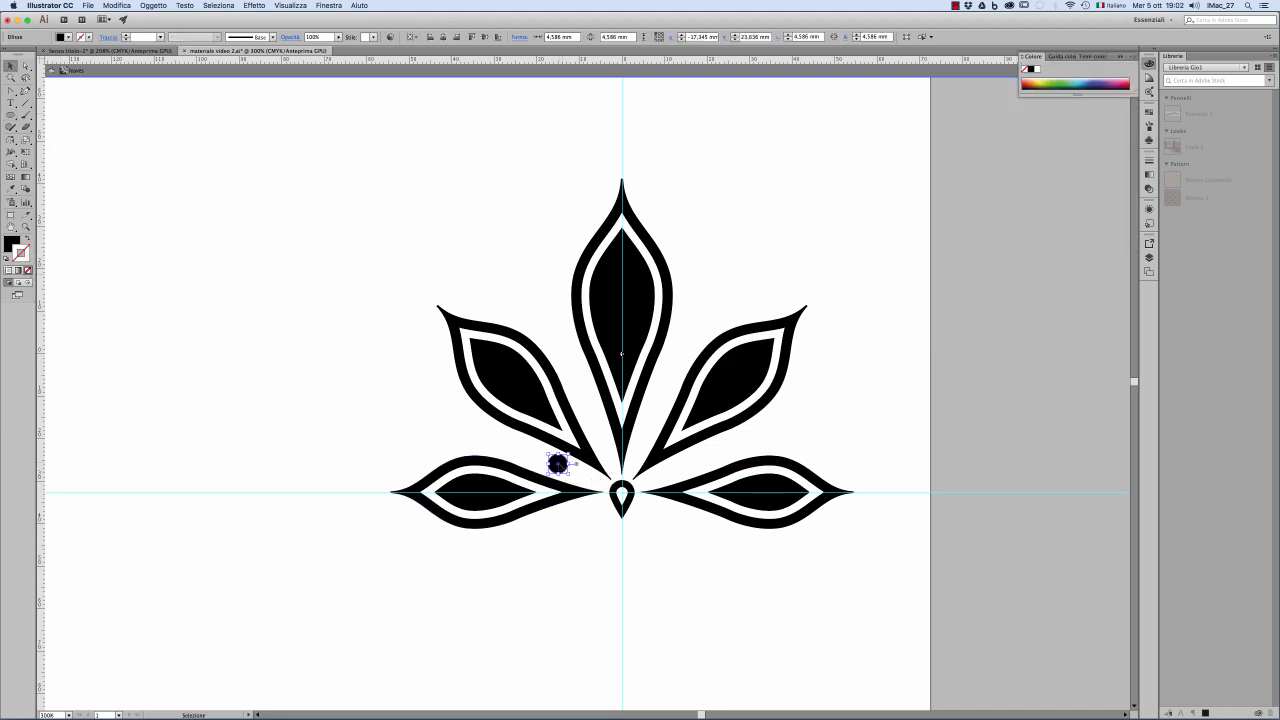
pyautogui.moveTo(558, 463); pyautogui.dragTo(565, 473)
# Step: Rotate a copy of the circle by -45° around the guide intersection at the teardrop's centre
pyautogui.click(10, 140)
pyautogui.click(65, 140)
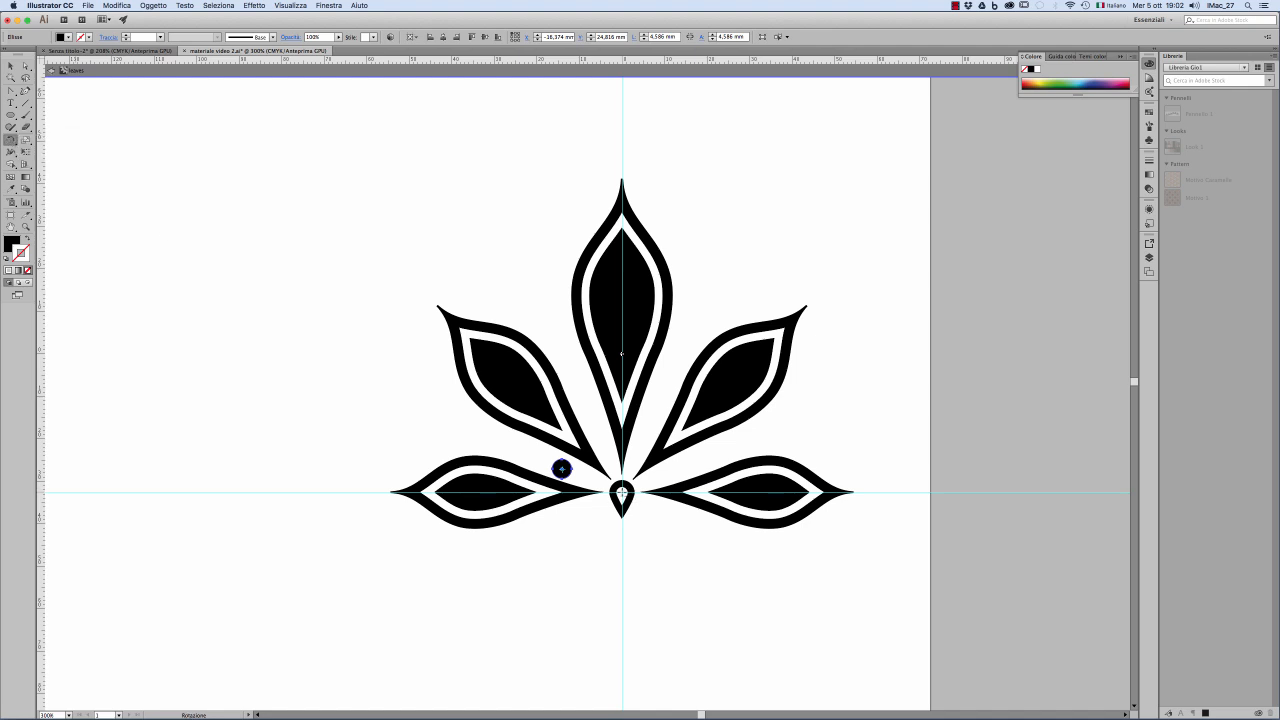
pyautogui.keyDown('alt'); pyautogui.click(622, 492); pyautogui.keyUp('alt')
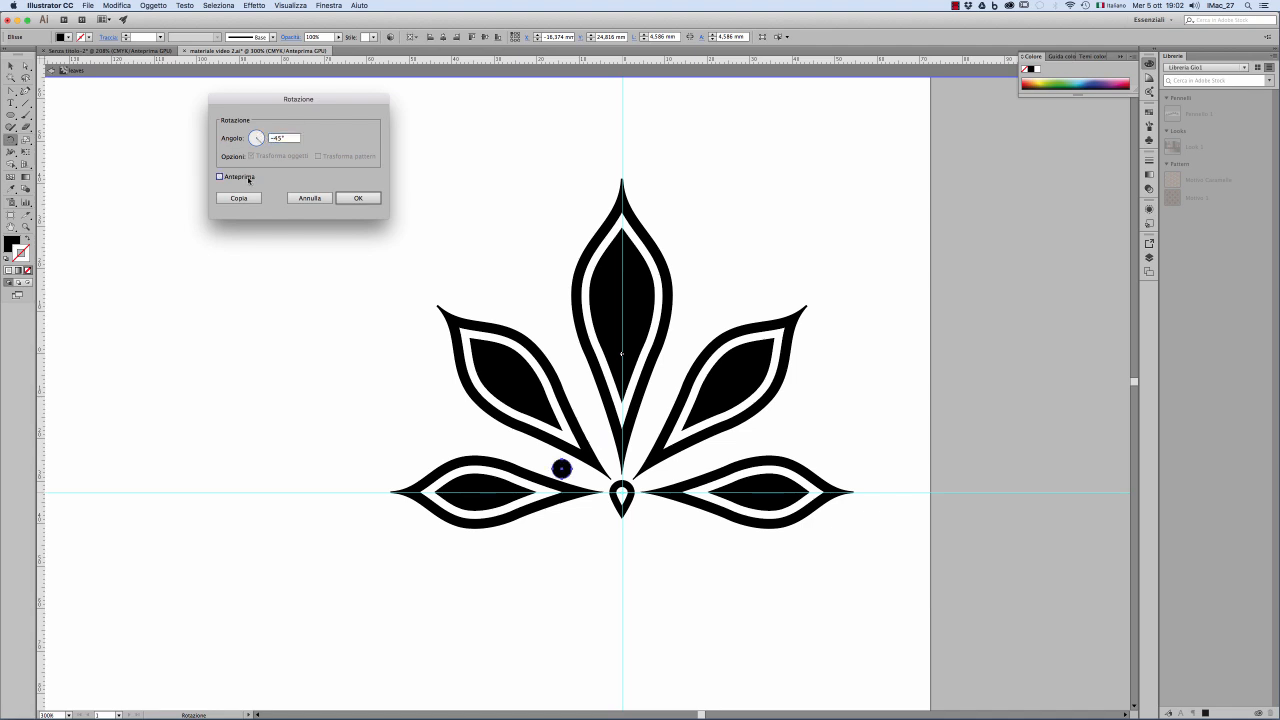
pyautogui.click(259, 197)
# Step: Select both circles and reflect a copy of them across the vertical guide to the leaf's right half
pyautogui.click(11, 67)
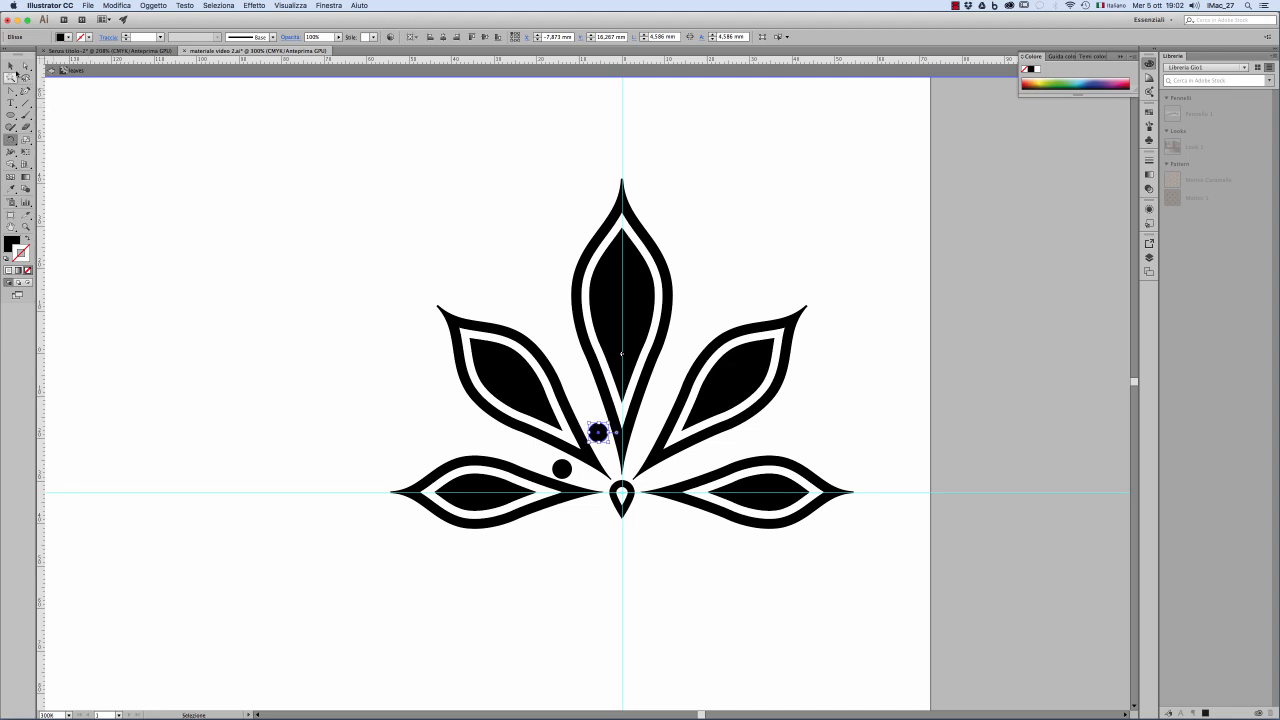
pyautogui.click(61, 123)
pyautogui.click(561, 469)
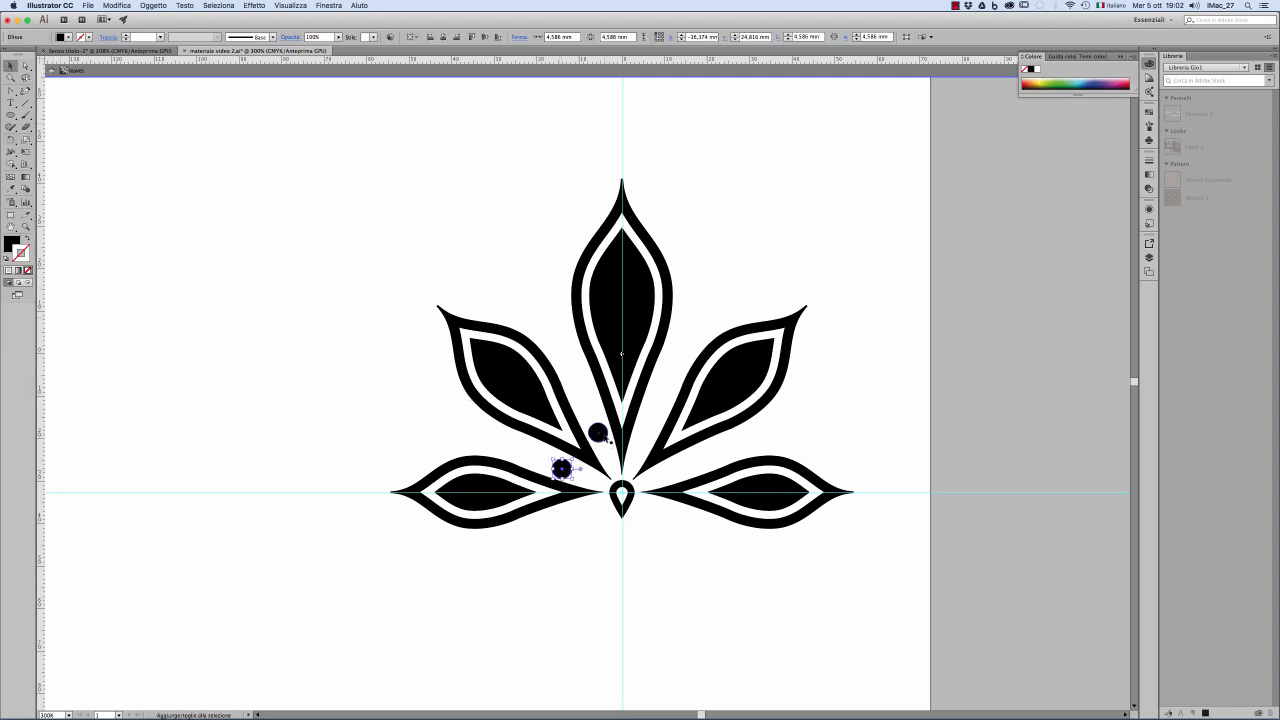
pyautogui.keyDown('shift'); pyautogui.click(597, 432); pyautogui.keyUp('shift')
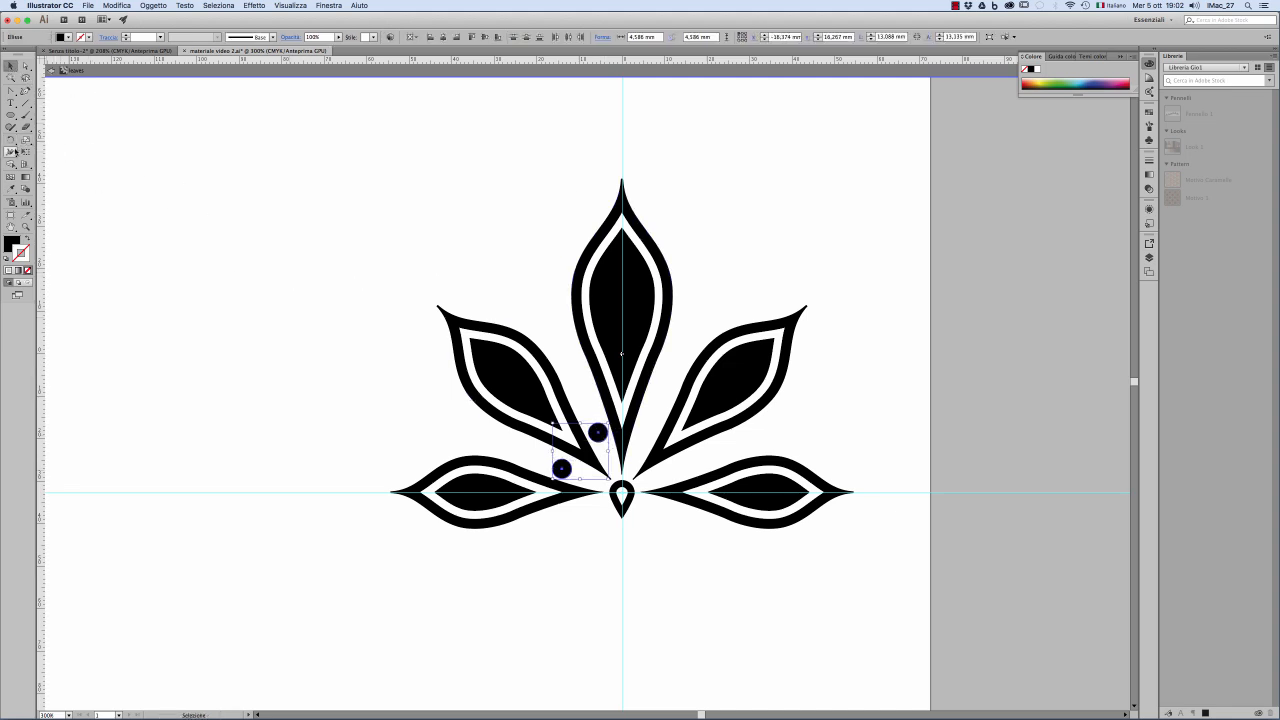
pyautogui.moveTo(11, 139); pyautogui.dragTo(52, 153)
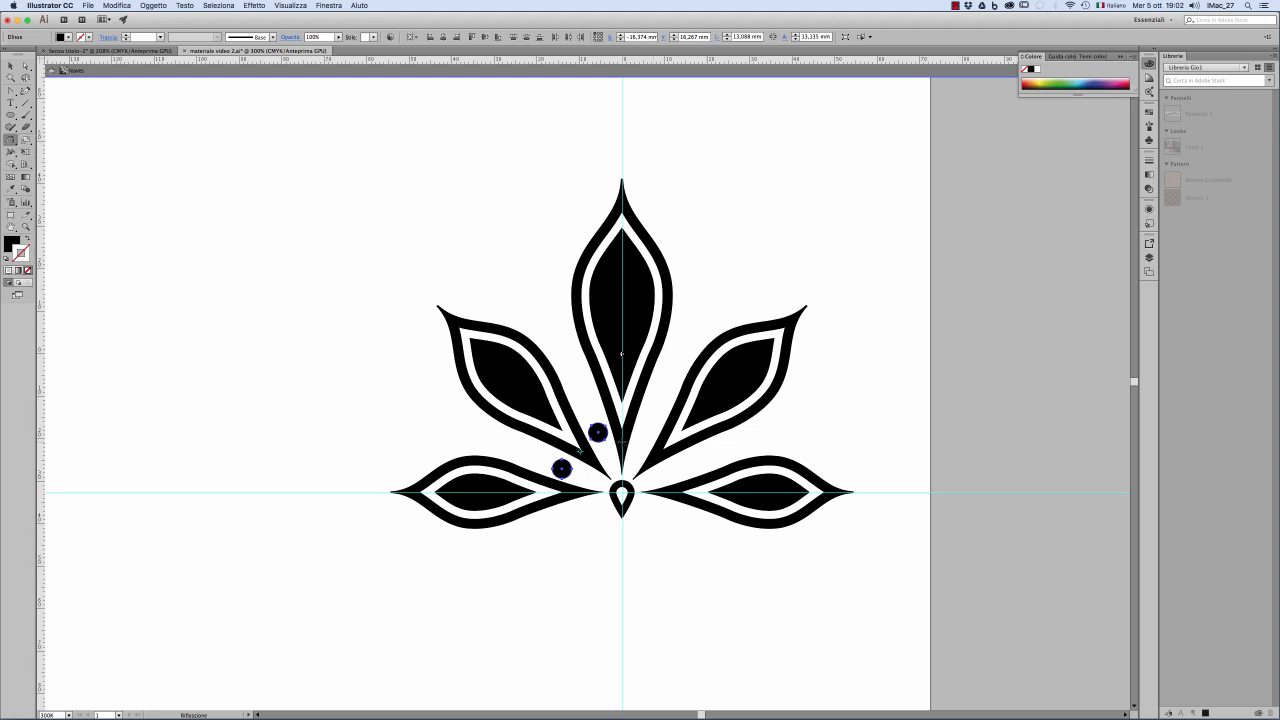
pyautogui.keyDown('alt'); pyautogui.click(622, 440); pyautogui.keyUp('alt')
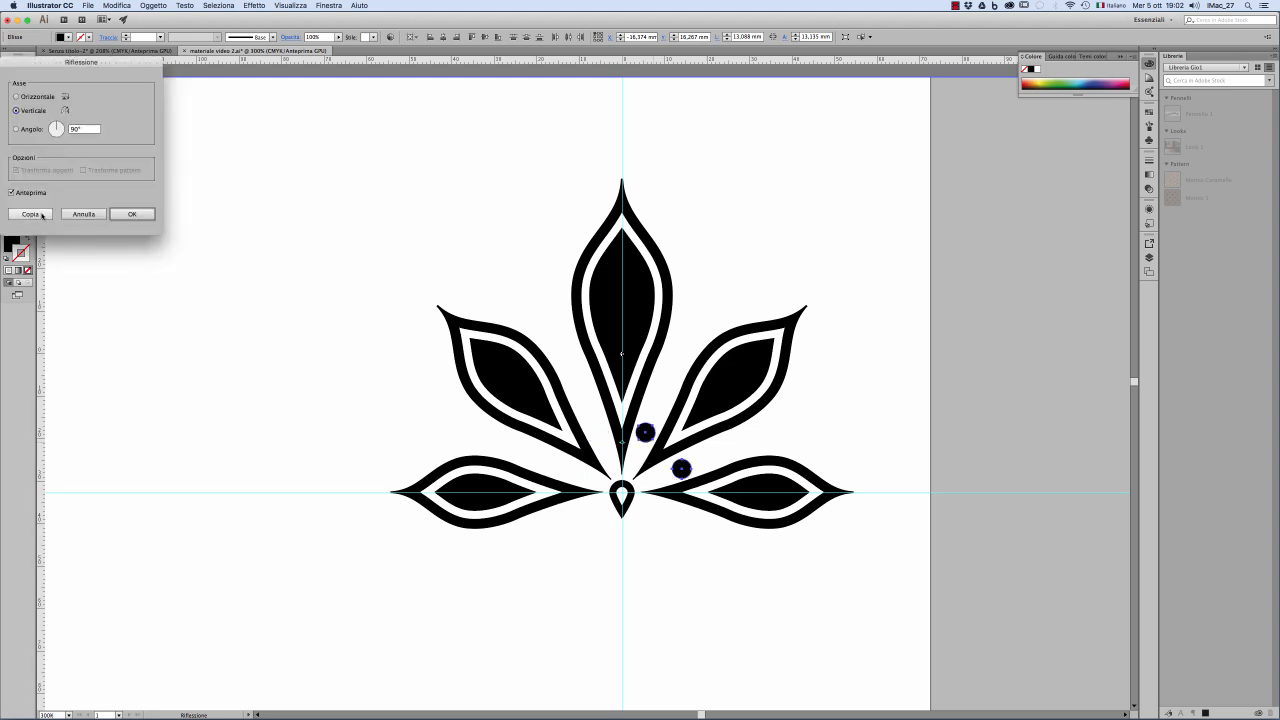
pyautogui.click(42, 214)
# Step: Leave symbol editing and select the leaf instance that overlaps the middle of the artboard's top edge
pyautogui.click(10, 66)
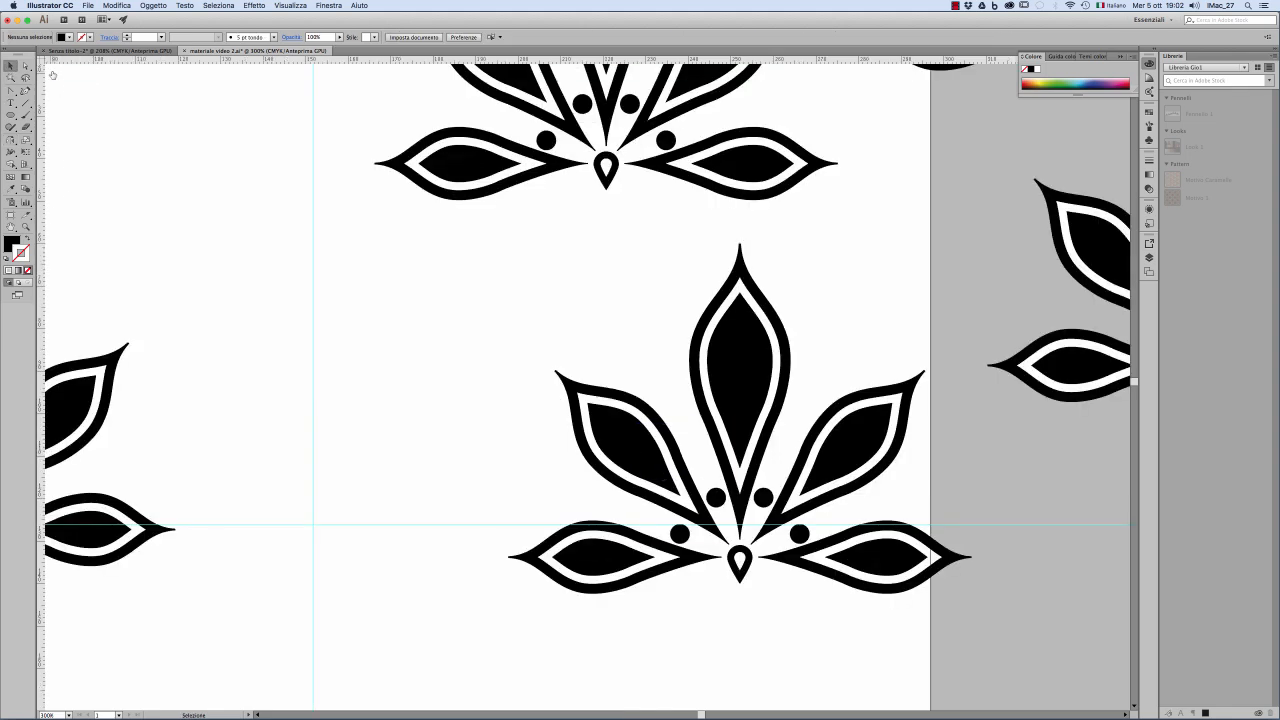
pyautogui.click(52, 71)
pyautogui.press('z')
pyautogui.keyDown('alt'); pyautogui.click(604, 374); pyautogui.keyUp('alt')
pyautogui.keyDown('alt'); pyautogui.click(604, 374); pyautogui.keyUp('alt')
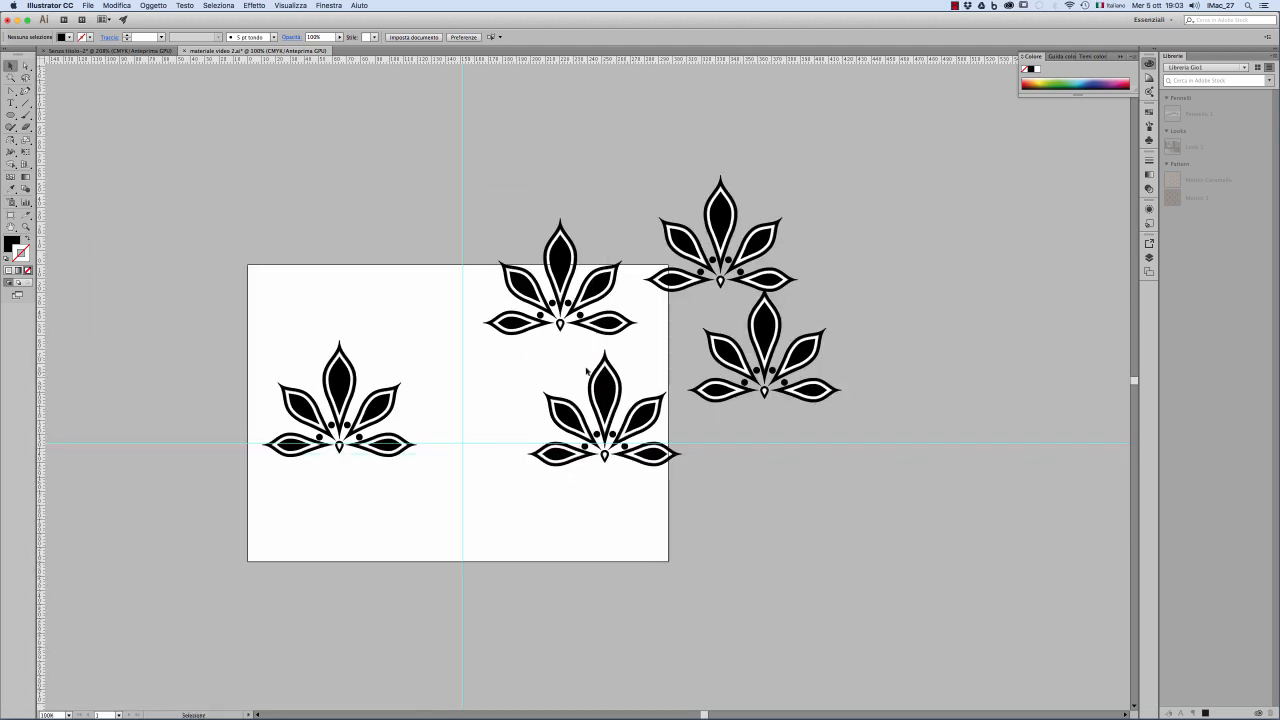
pyautogui.press('v')
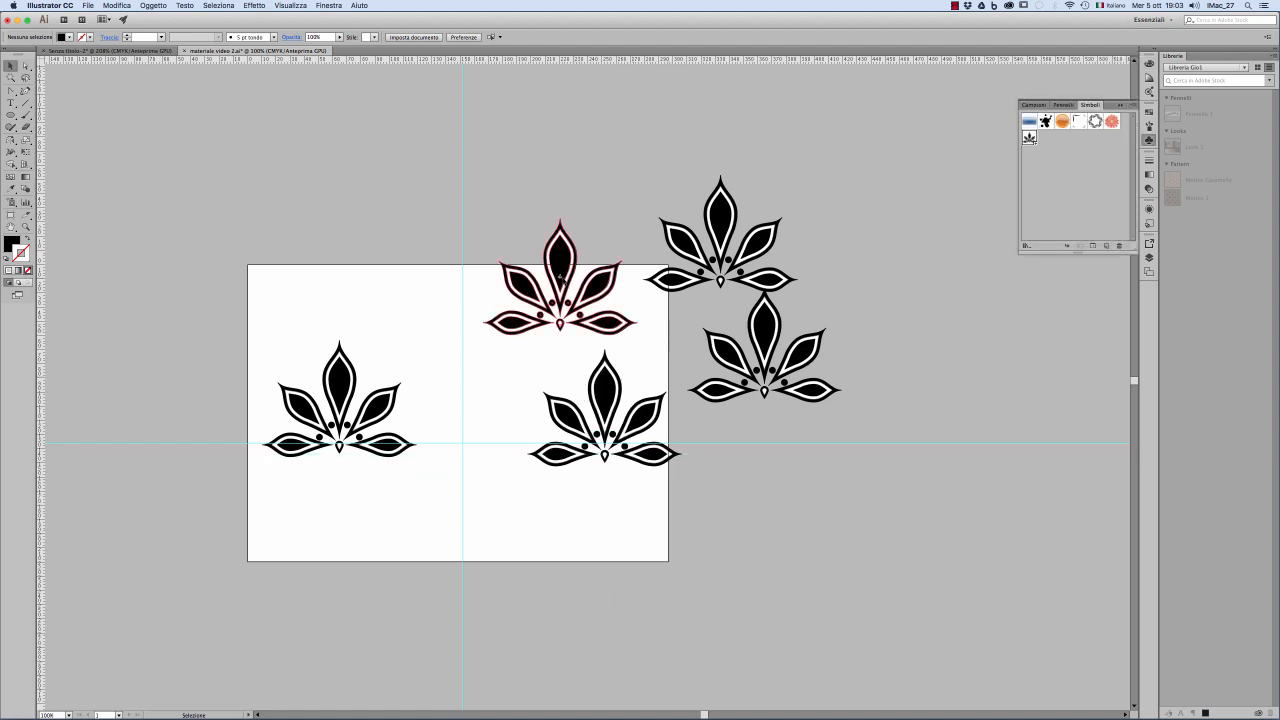
pyautogui.click(571, 286)
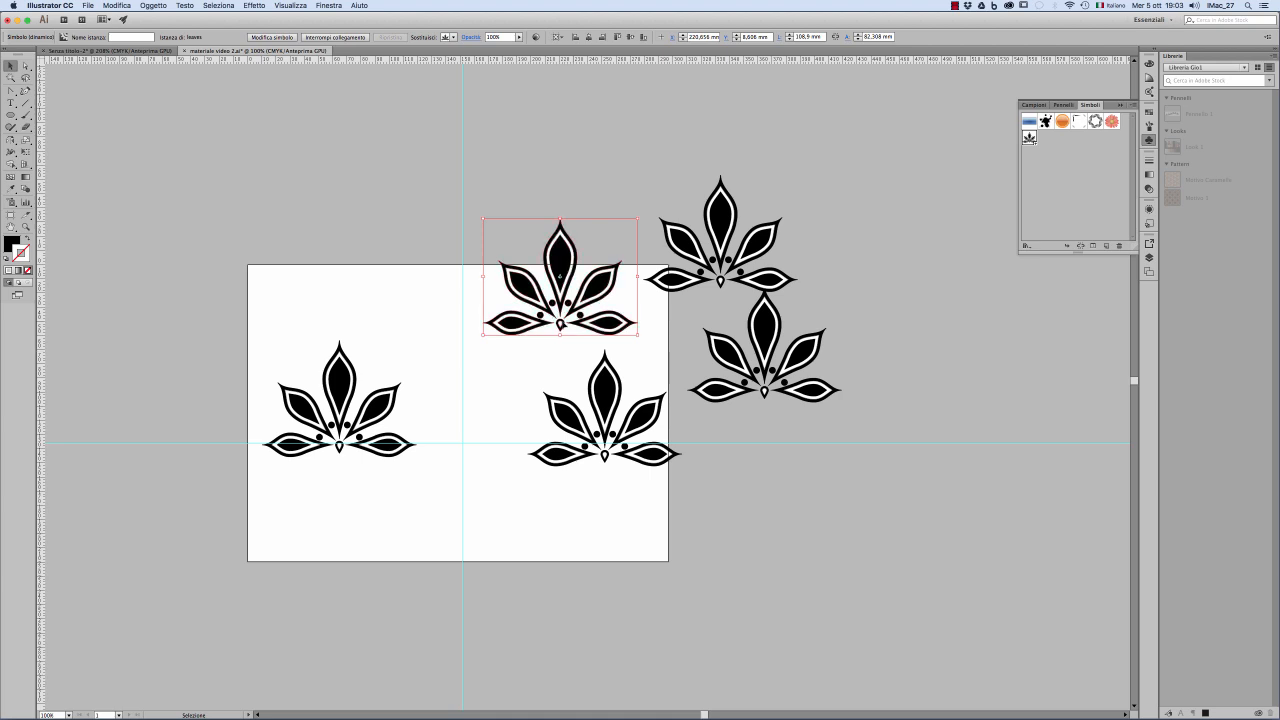
# Step: Shift the selected leaf instance slightly down over the artboard's top edge and break its link to the symbol
pyautogui.moveTo(560, 277); pyautogui.dragTo(560, 292)
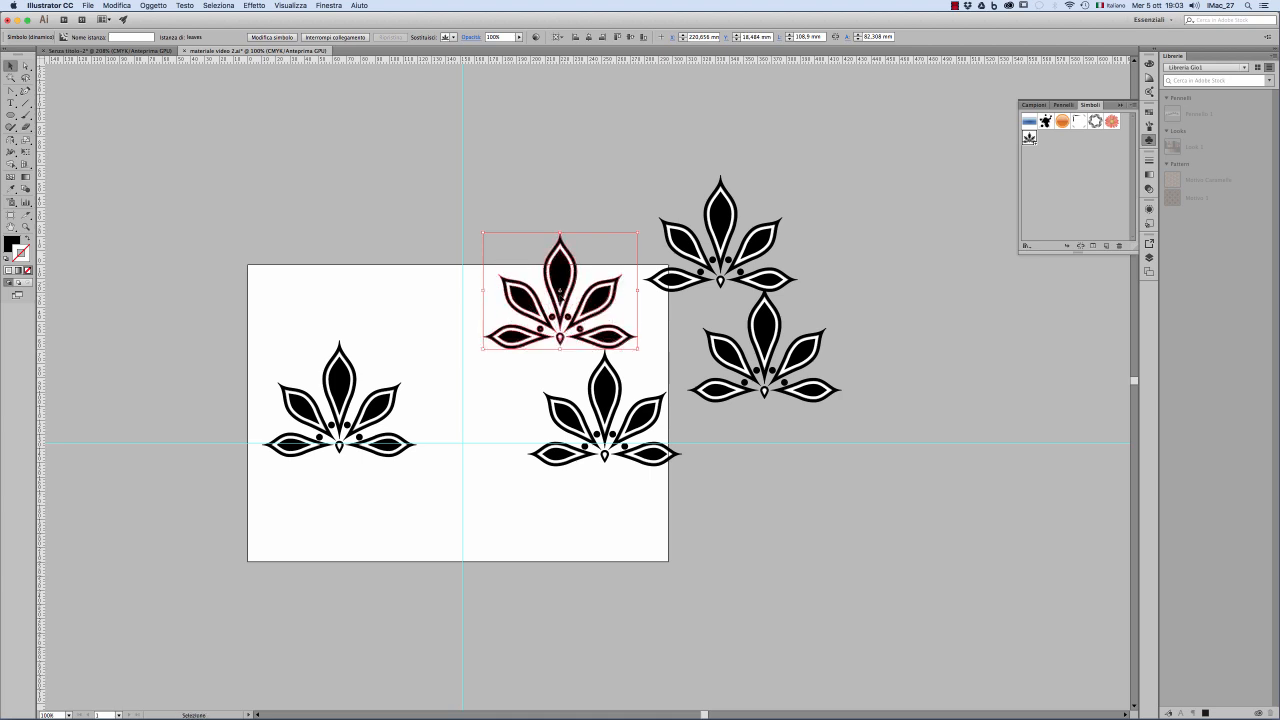
pyautogui.rightClick(569, 274)
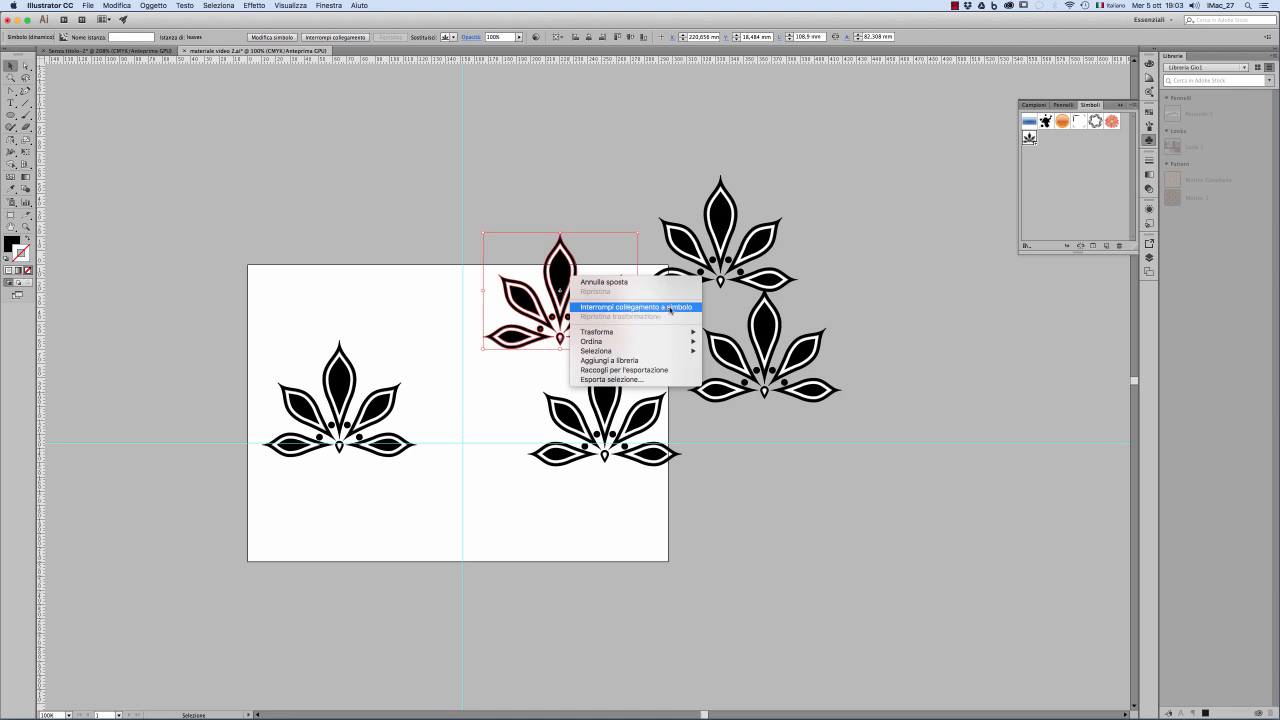
pyautogui.click(670, 311)
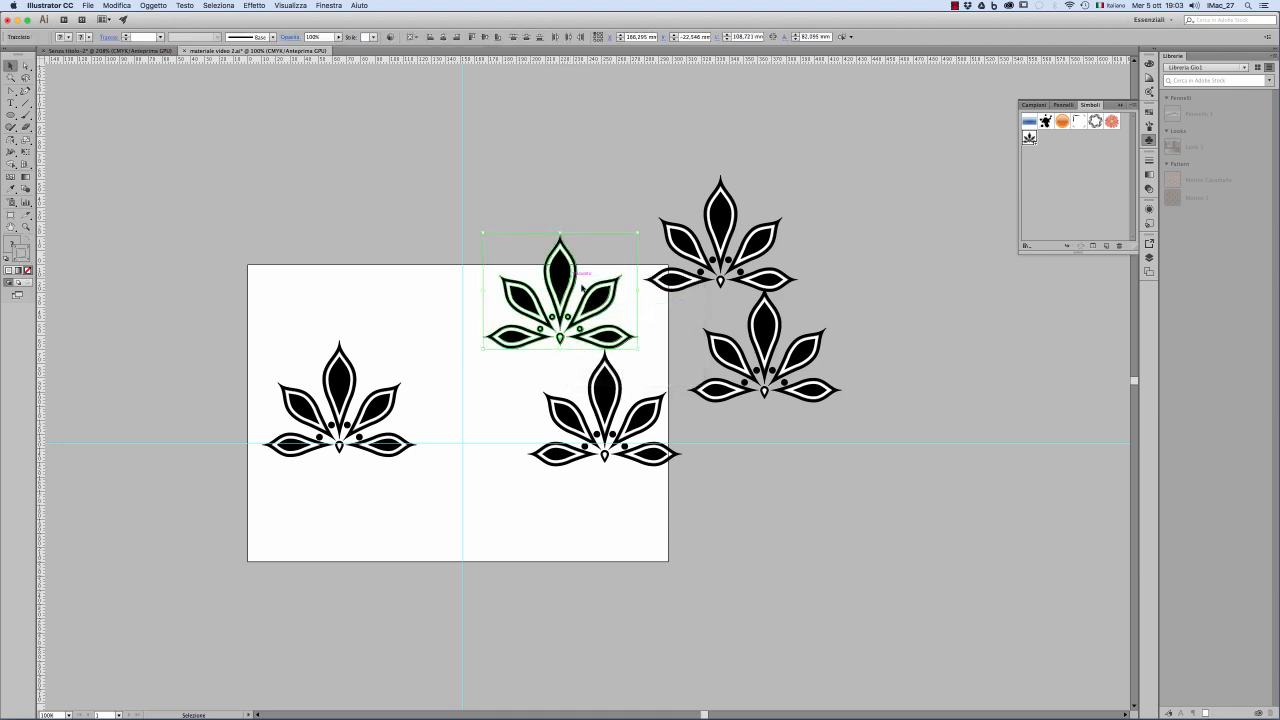
# Step: Move the unlinked leaf up and left across the vertical guide, and shift the instance at the artboard's top-right corner to the left
pyautogui.moveTo(583, 289); pyautogui.dragTo(510, 264)
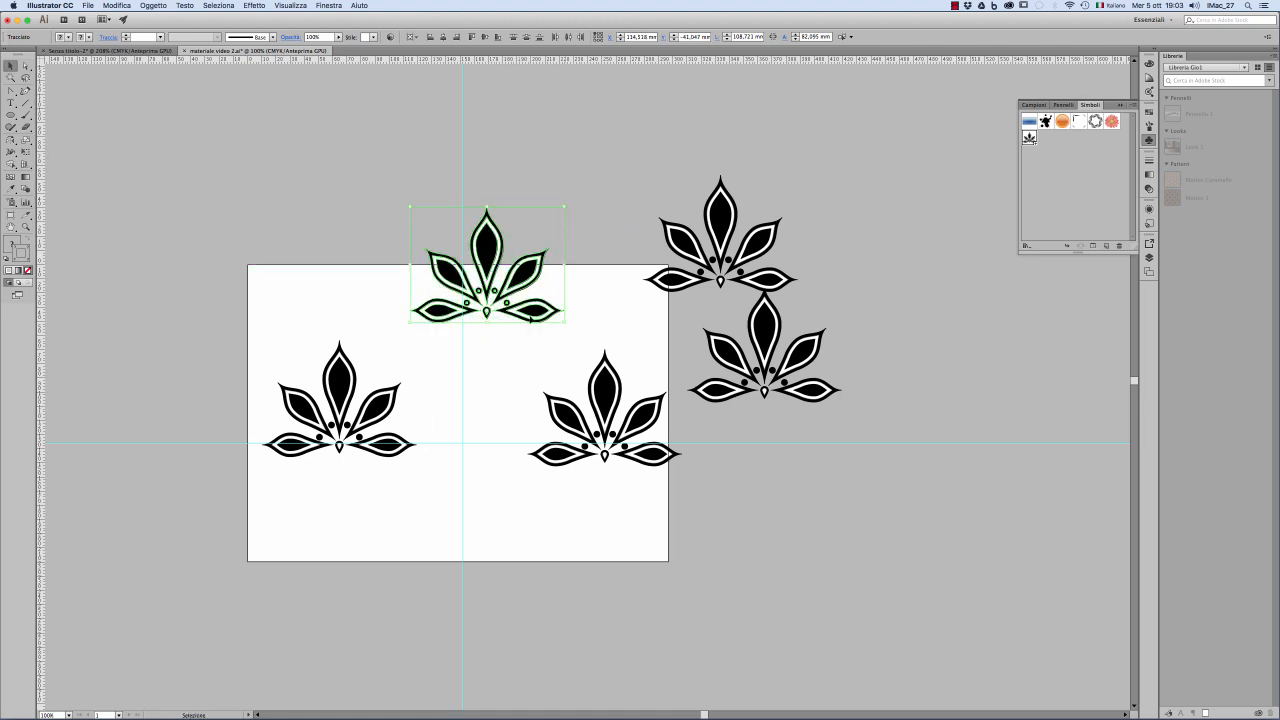
pyautogui.click(580, 290)
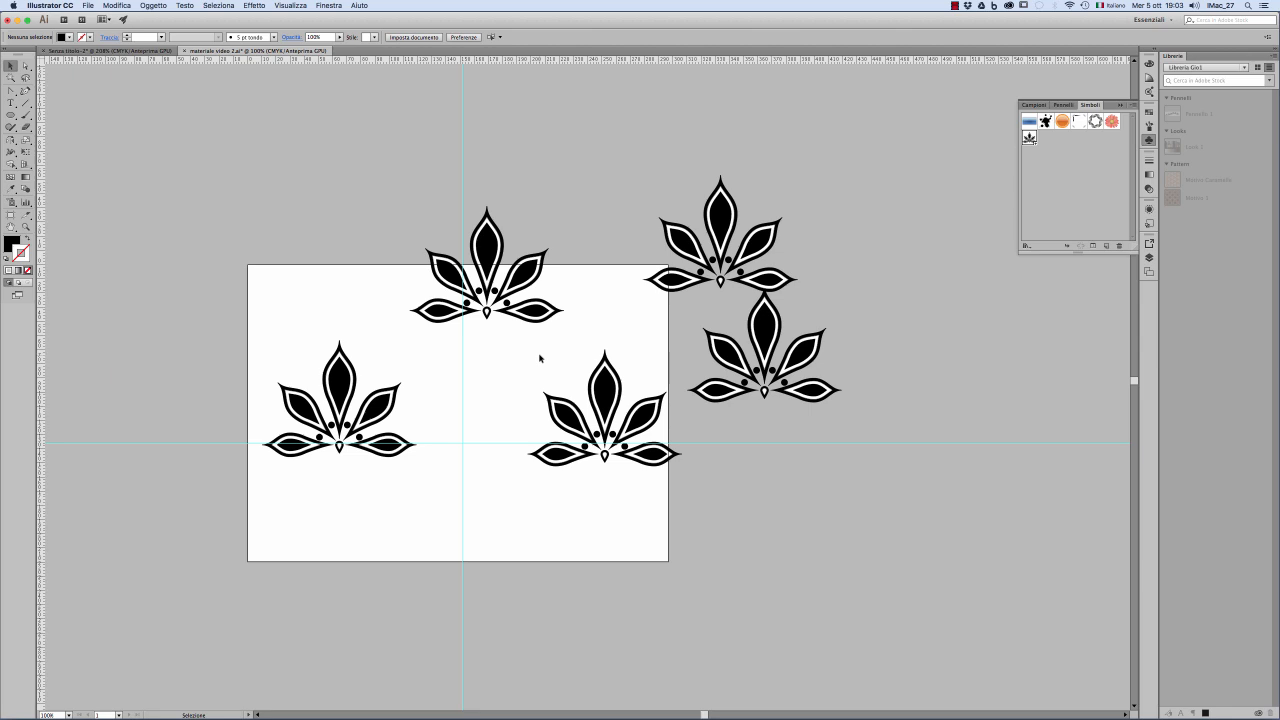
pyautogui.moveTo(727, 223); pyautogui.dragTo(666, 220)
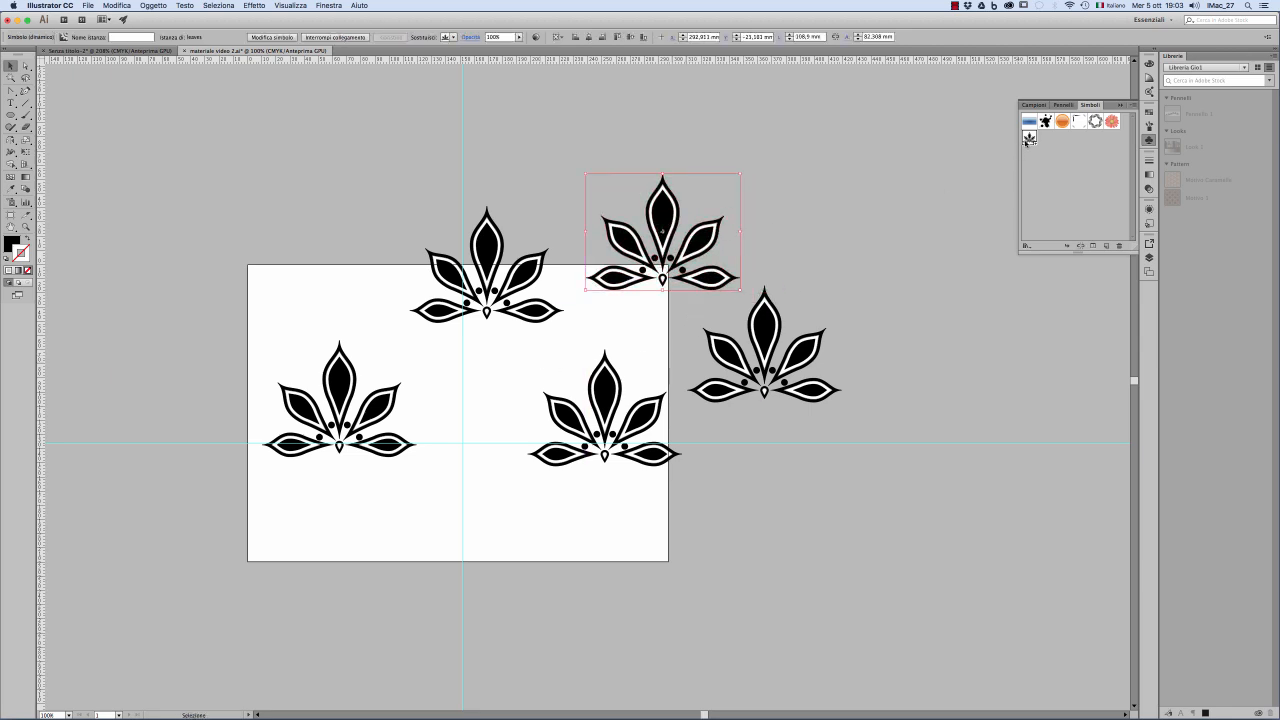